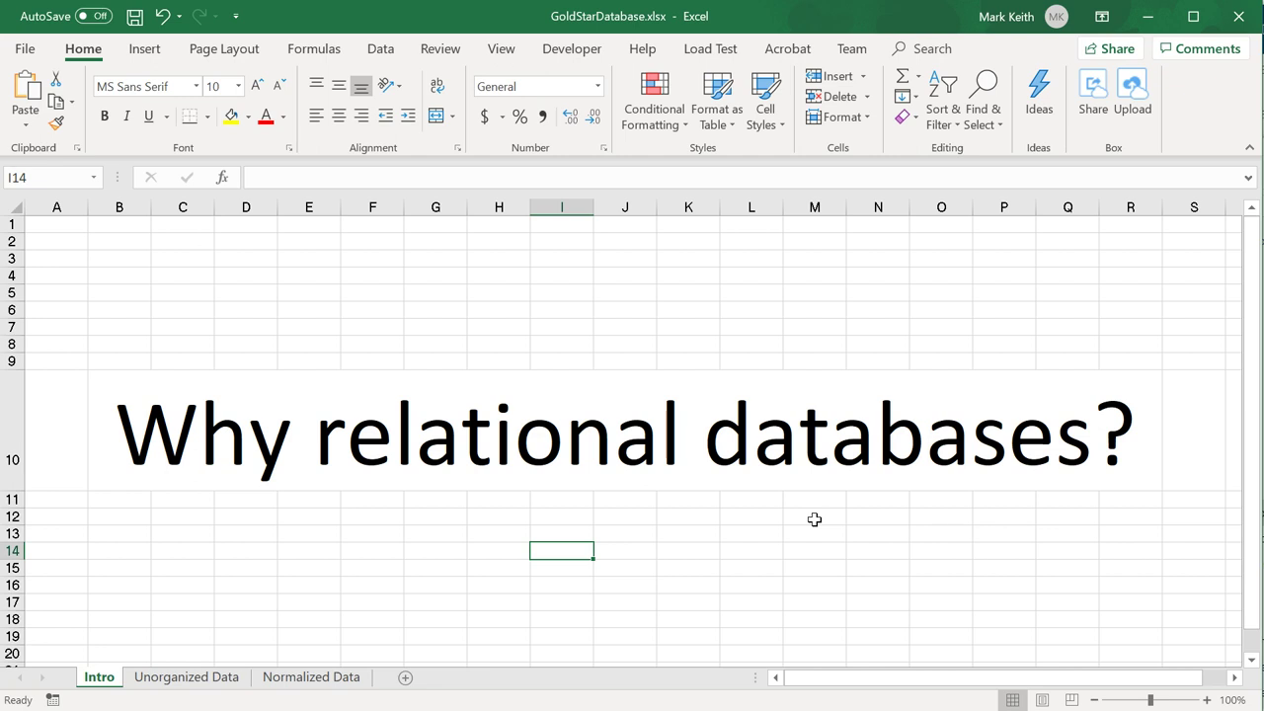
# Open the Unorganized Data sheet and zoom out to 110%
pyautogui.click(185, 679)
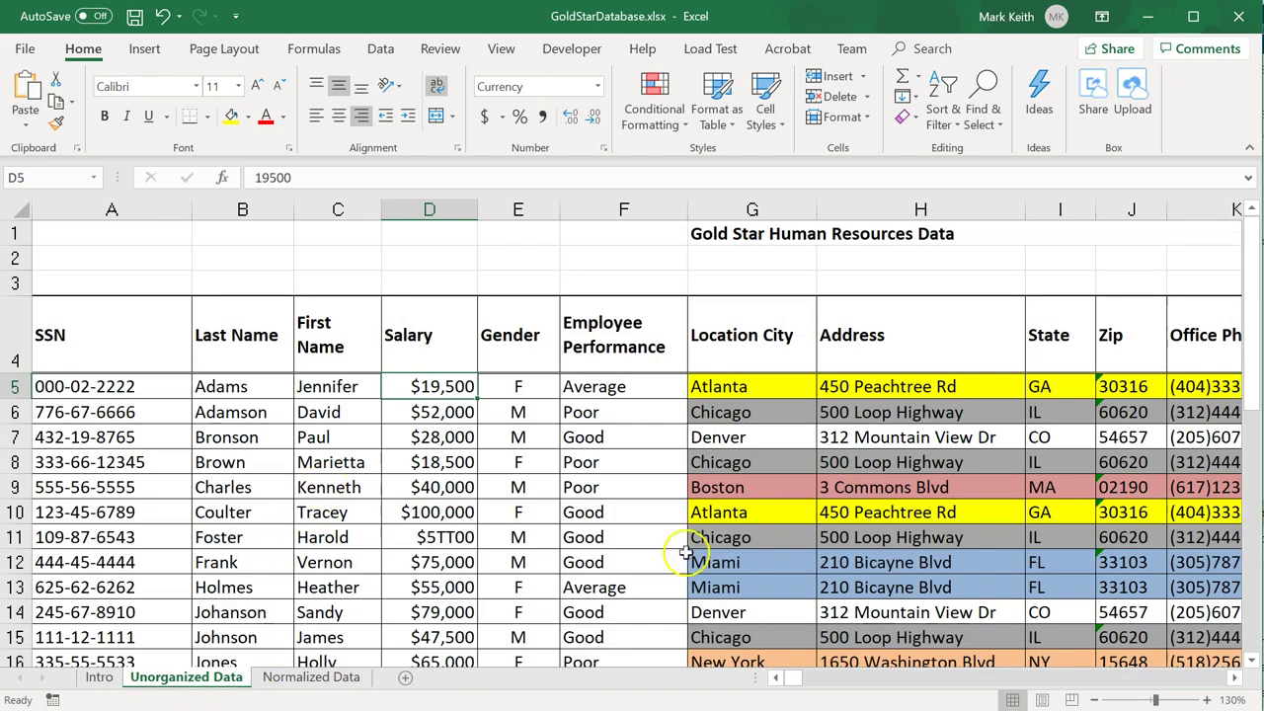
pyautogui.click(1095, 699)
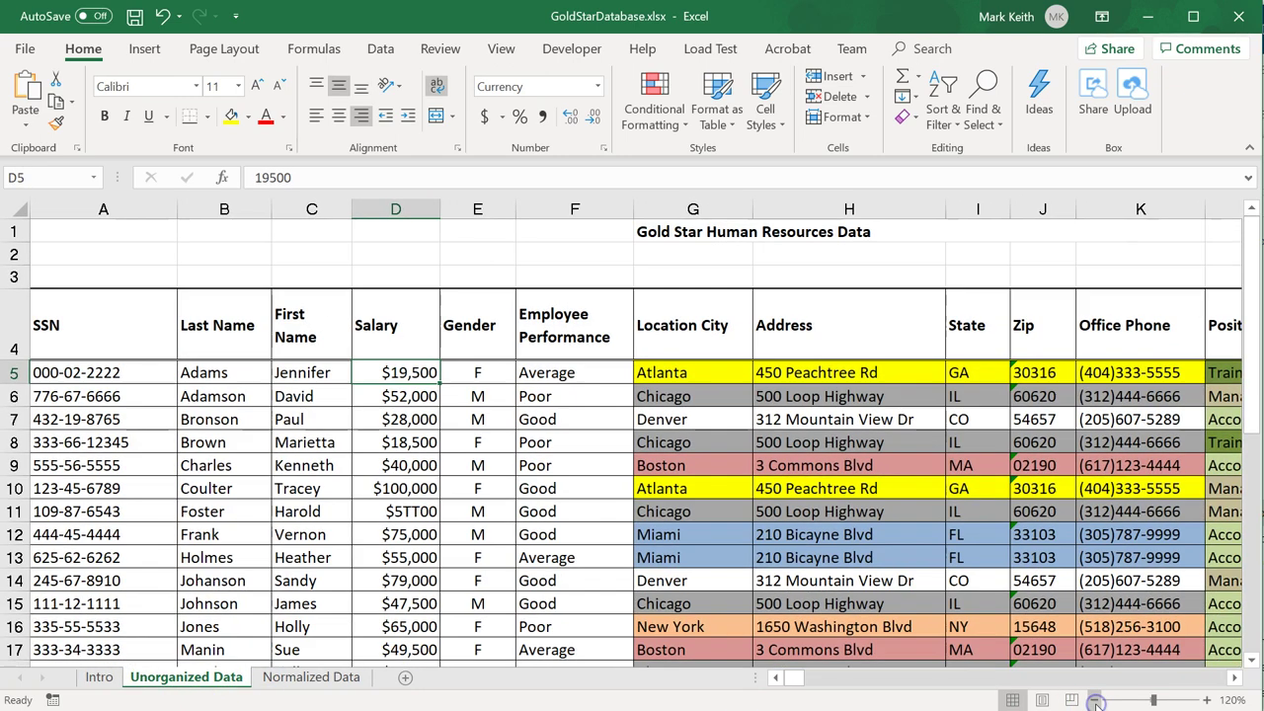
pyautogui.click(1094, 699)
pyautogui.scroll(-6, 302, 476)
pyautogui.scroll(5, 302, 474)
pyautogui.scroll(1, 303, 483)
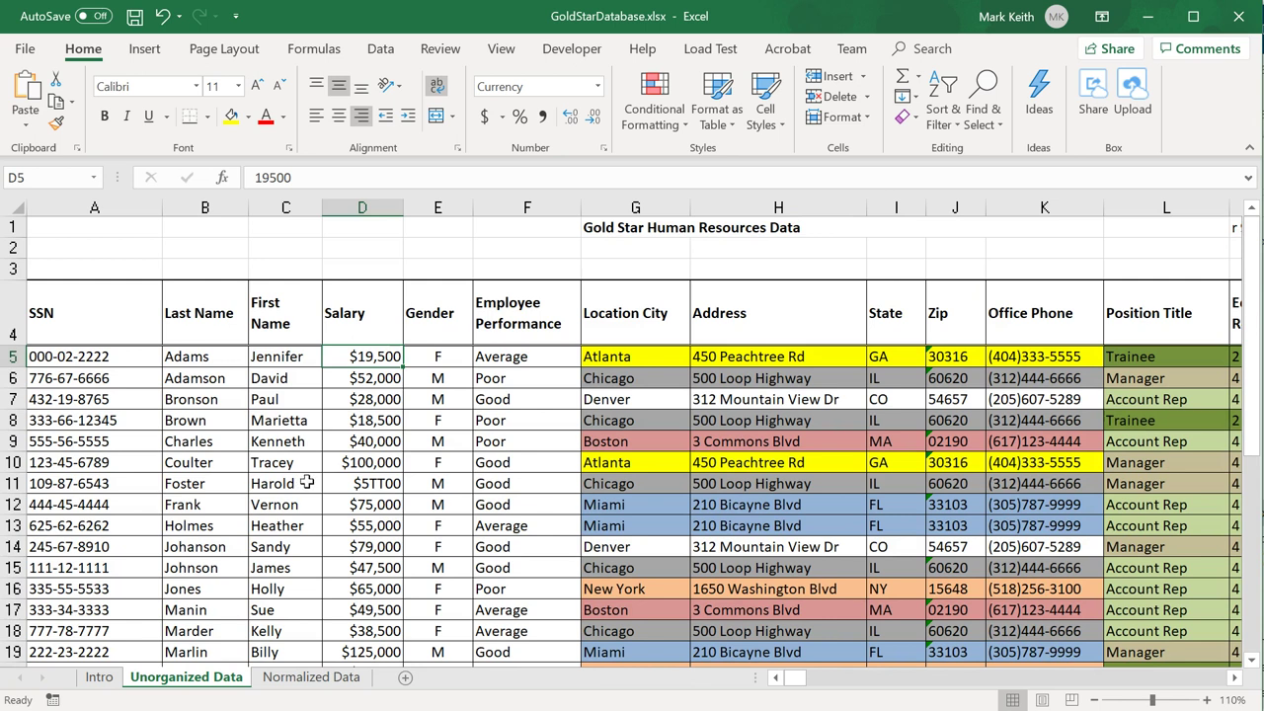
# Highlight sample SSNs, performance ratings, row 5 office details and the Education Required entry
pyautogui.moveTo(131, 357); pyautogui.dragTo(128, 399)
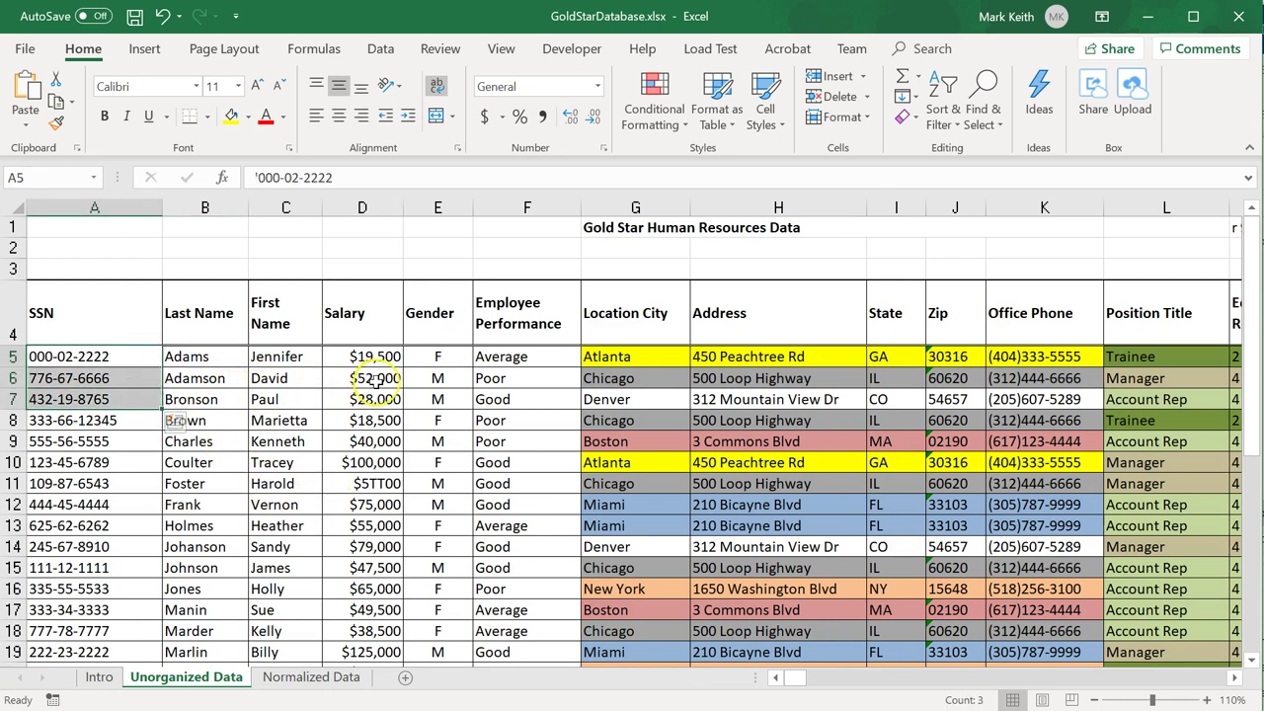
pyautogui.moveTo(523, 357); pyautogui.dragTo(536, 459)
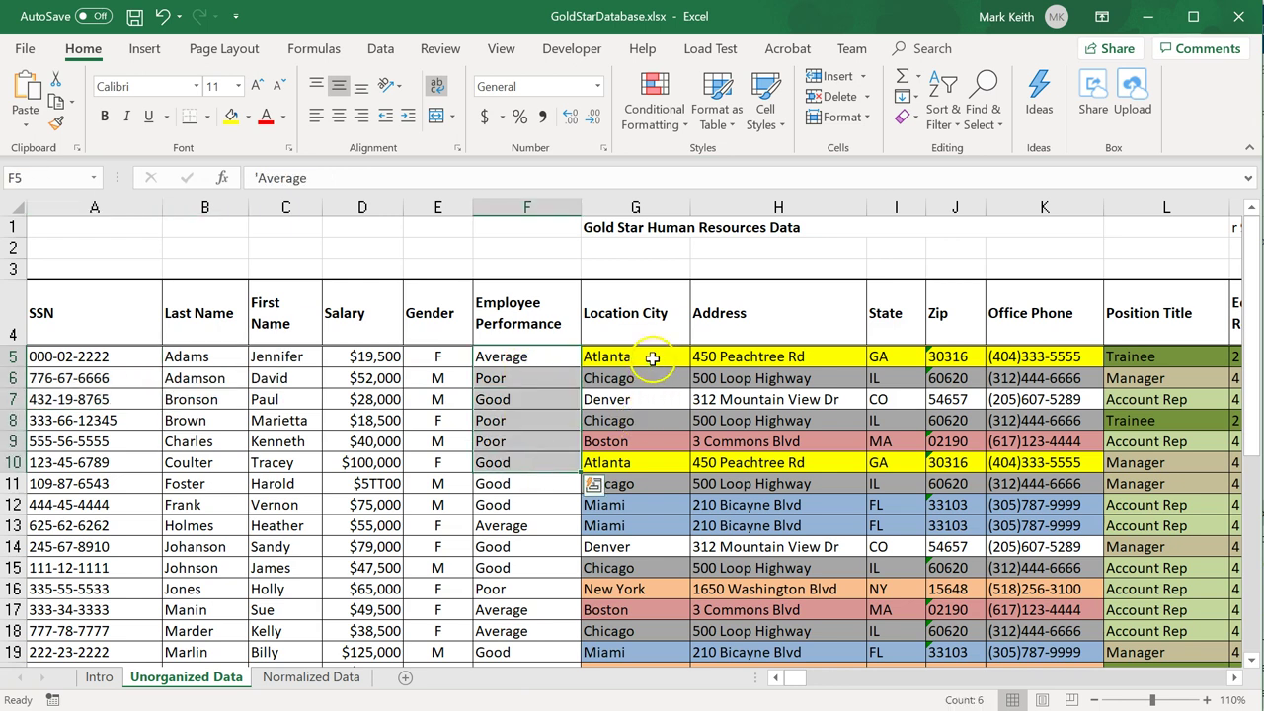
pyautogui.moveTo(641, 357); pyautogui.dragTo(1053, 358)
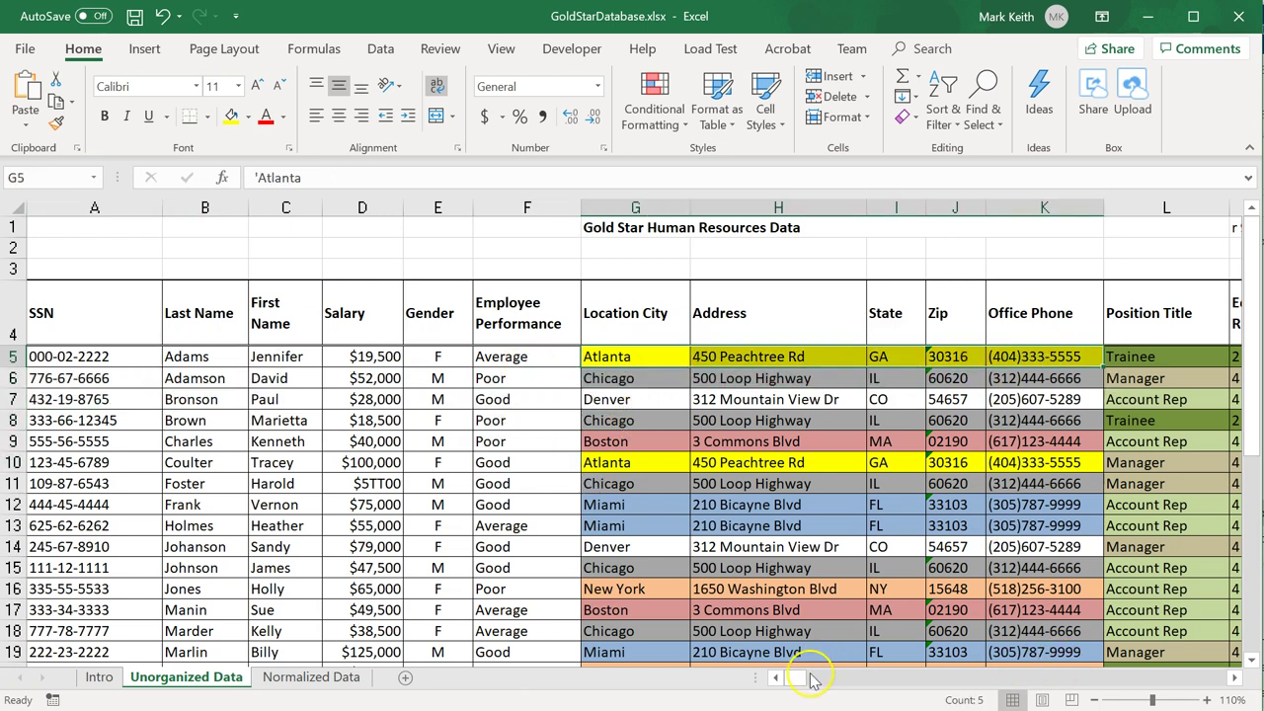
pyautogui.moveTo(801, 677); pyautogui.dragTo(810, 679)
pyautogui.click(380, 316)
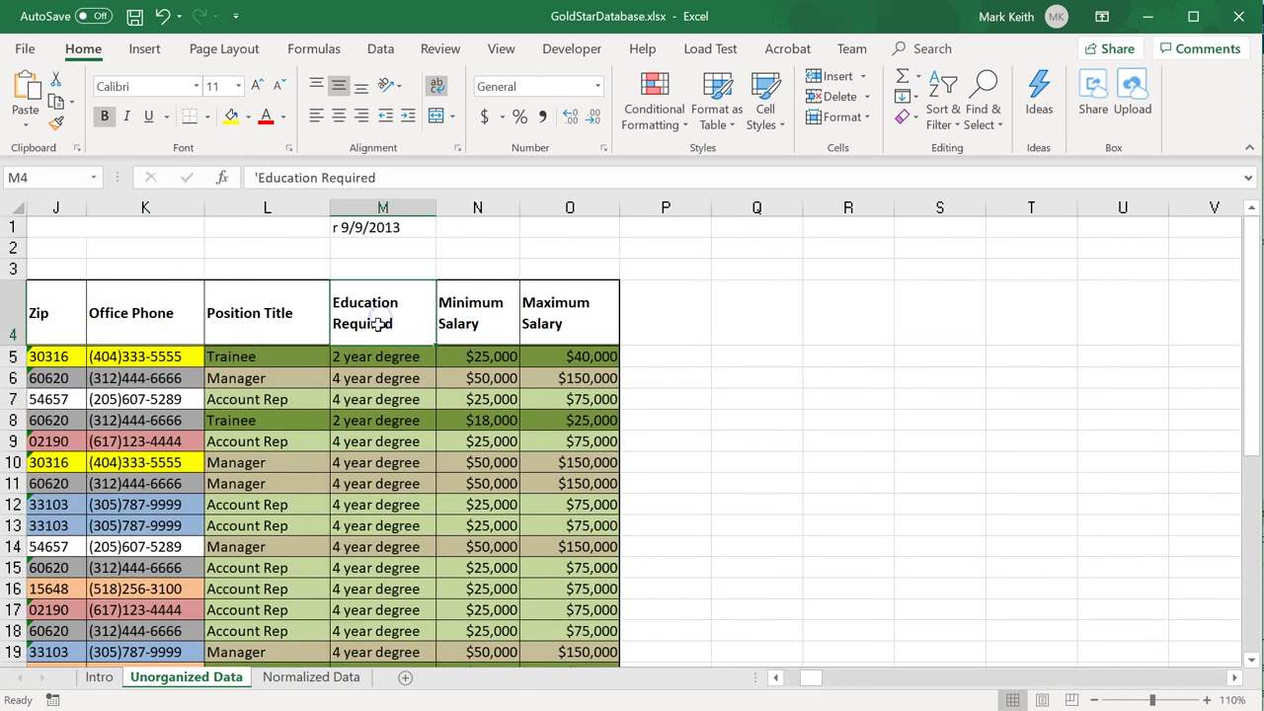
pyautogui.click(380, 357)
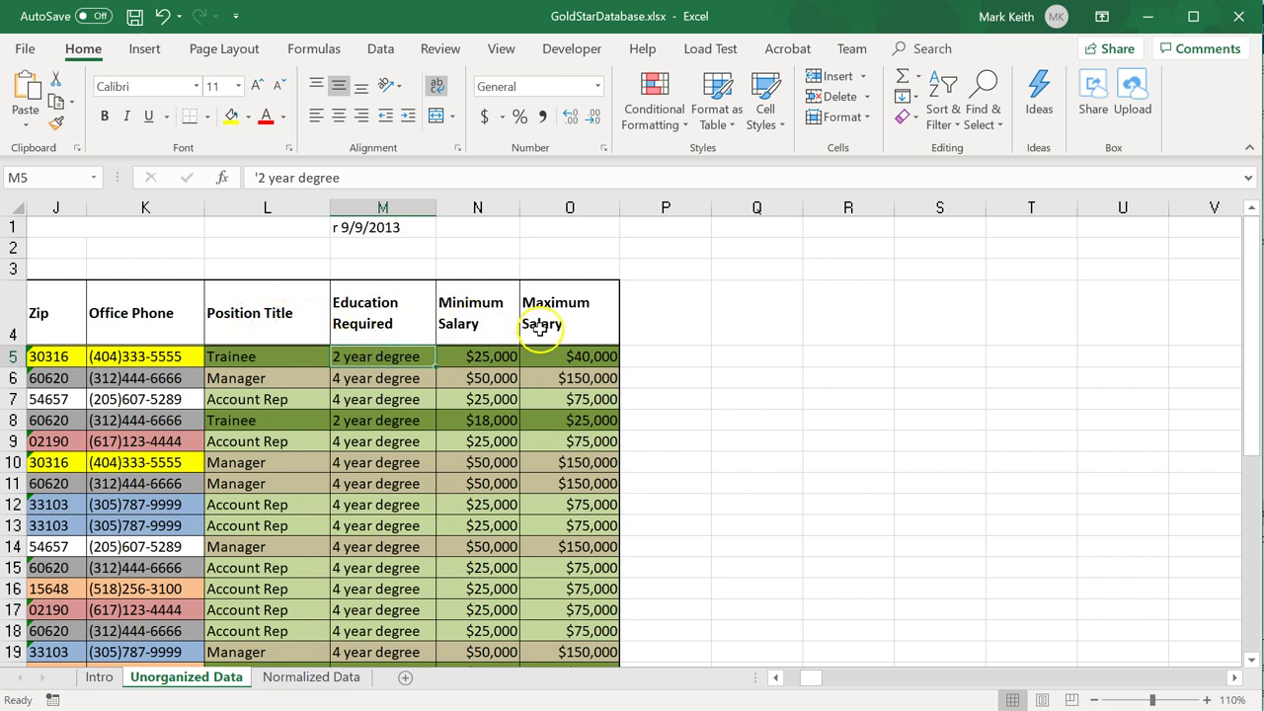
pyautogui.moveTo(806, 679); pyautogui.dragTo(779, 679)
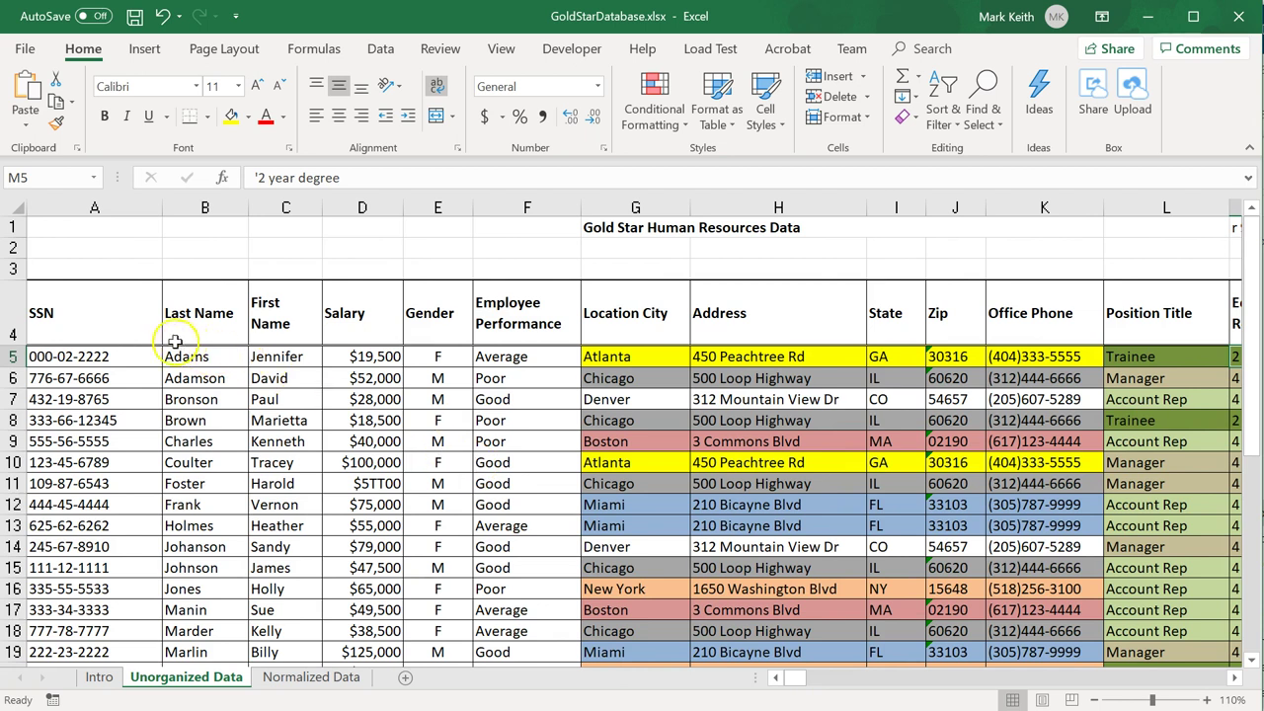
pyautogui.moveTo(126, 334); pyautogui.dragTo(520, 508)
pyautogui.click(307, 456)
pyautogui.moveTo(236, 355); pyautogui.dragTo(553, 362)
pyautogui.scroll(-5, 428, 474)
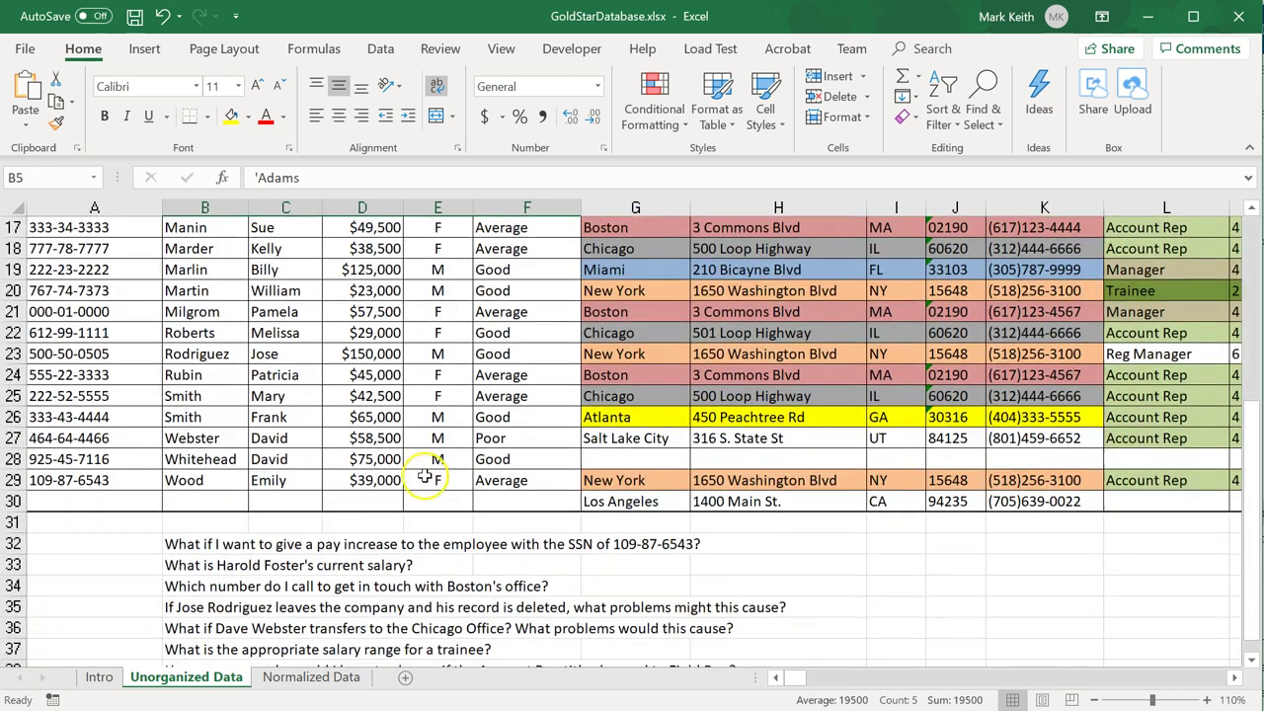
pyautogui.scroll(6, 426, 476)
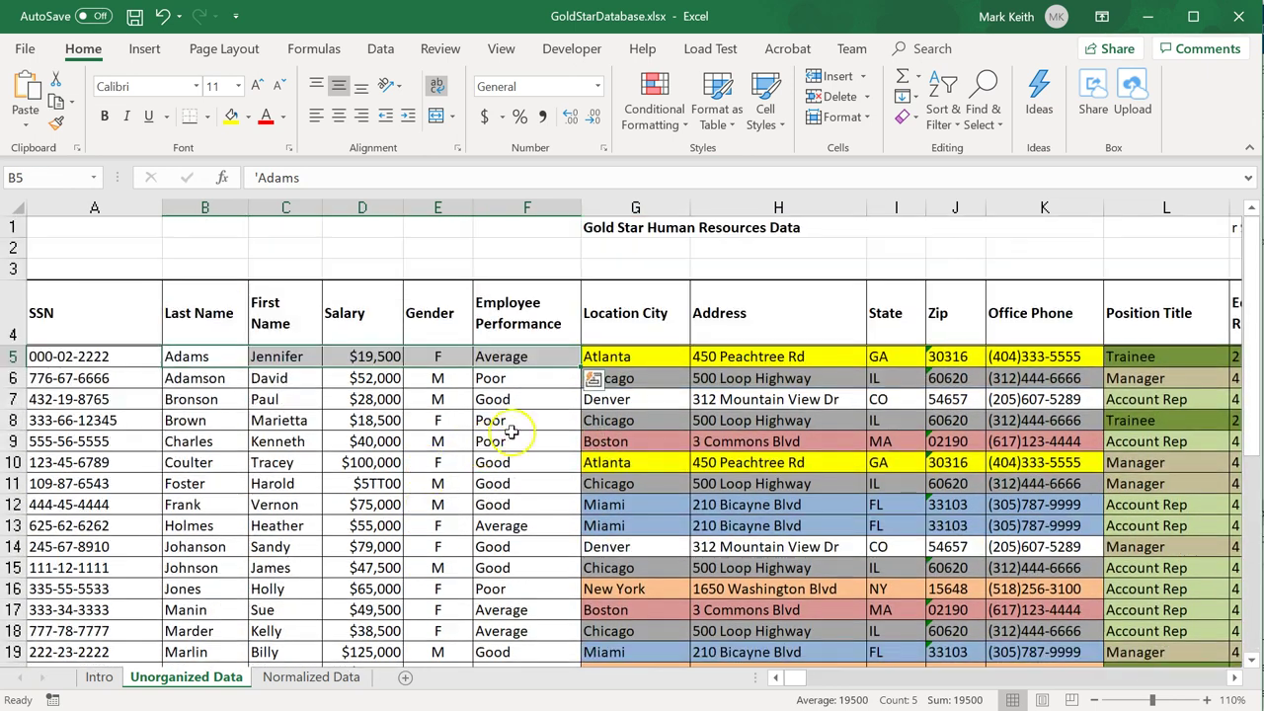
pyautogui.moveTo(626, 357); pyautogui.dragTo(1046, 360)
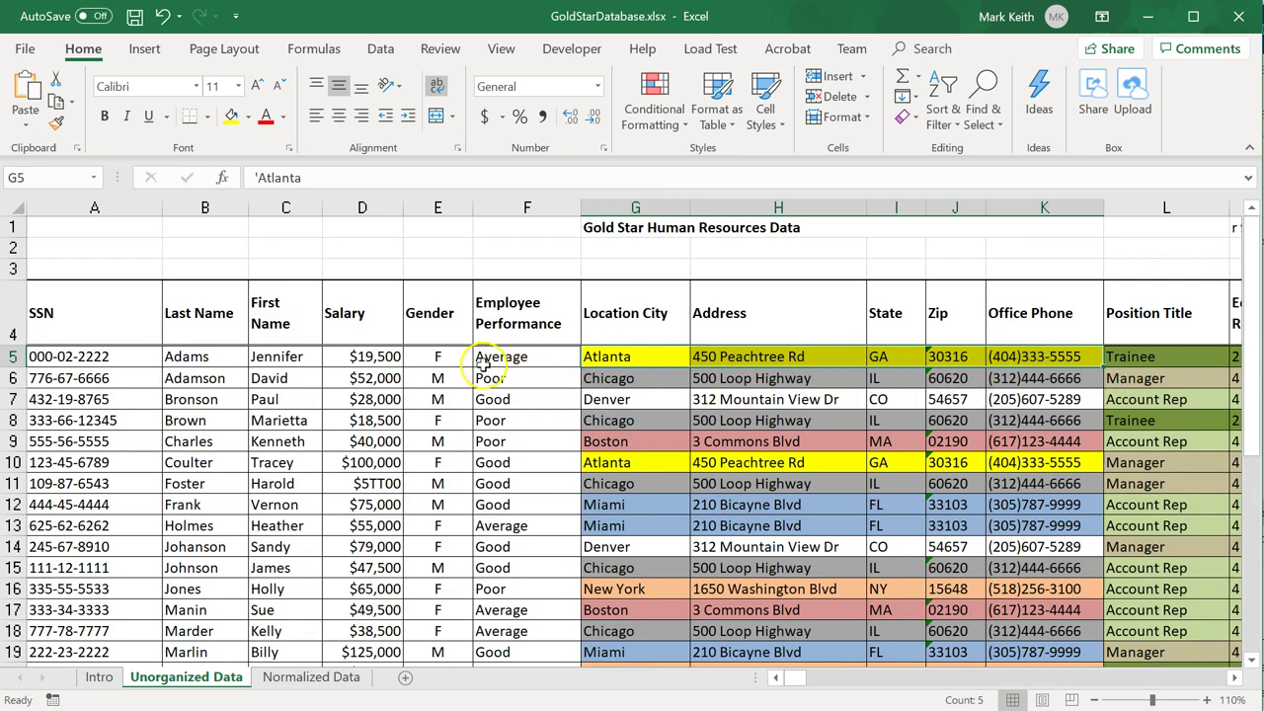
pyautogui.click(617, 359)
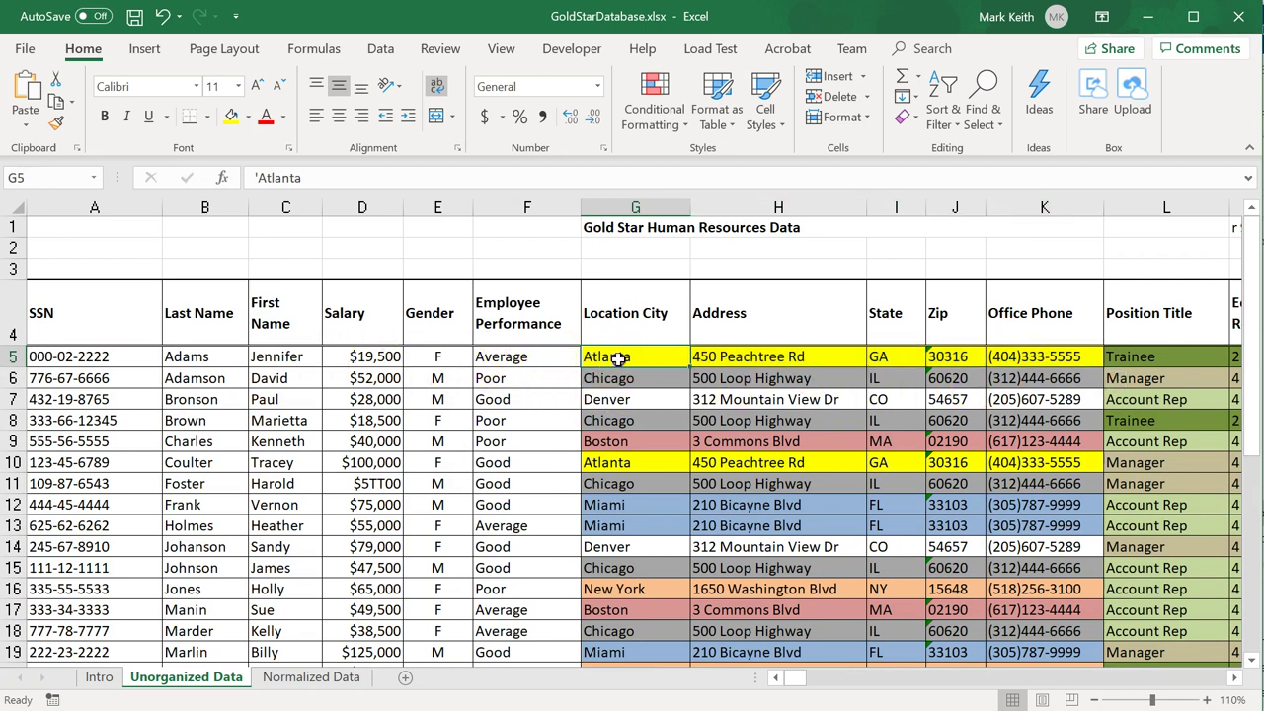
pyautogui.moveTo(207, 357); pyautogui.dragTo(1034, 356)
pyautogui.click(217, 465)
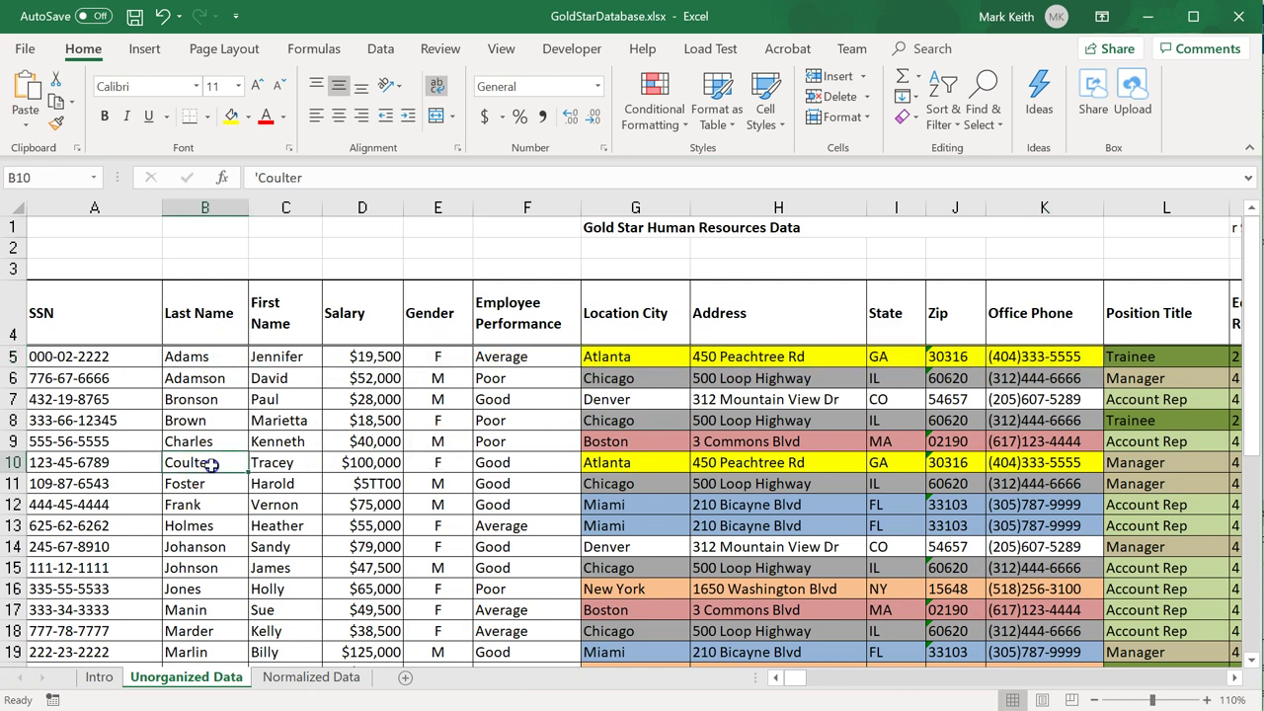
pyautogui.moveTo(245, 464); pyautogui.dragTo(1024, 466)
pyautogui.moveTo(205, 357); pyautogui.dragTo(1051, 358)
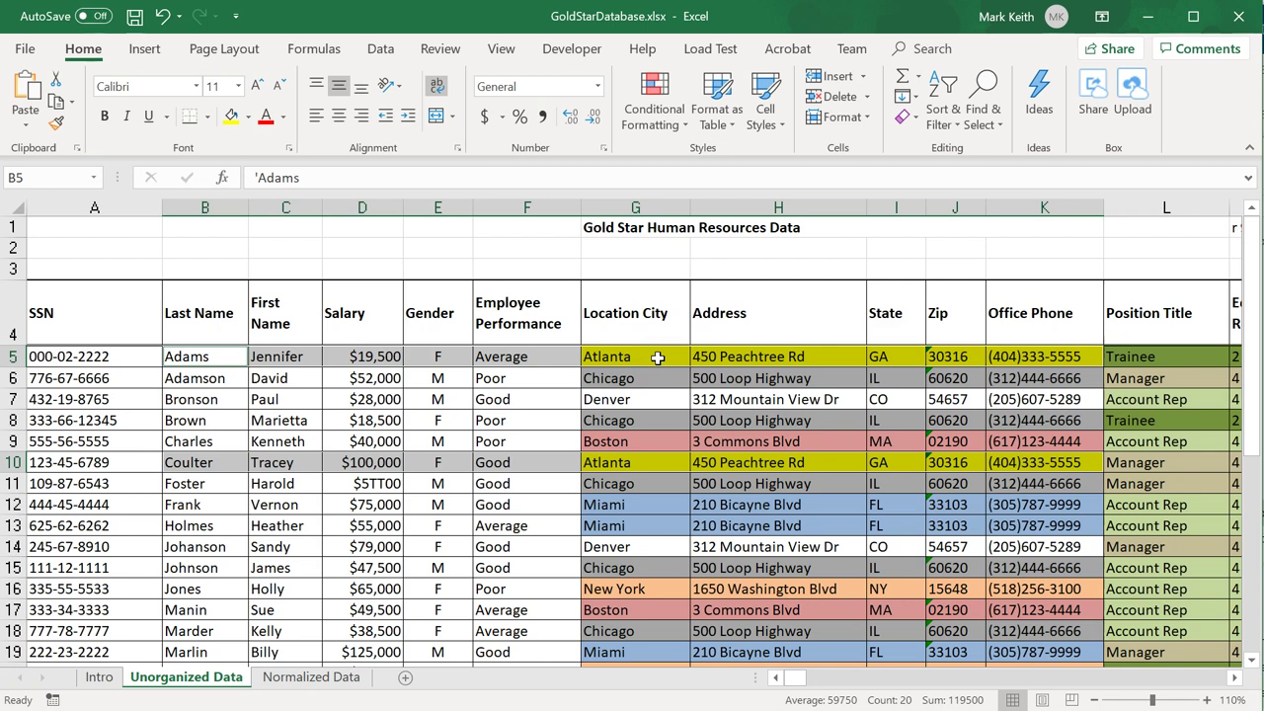
pyautogui.moveTo(795, 677); pyautogui.dragTo(812, 677)
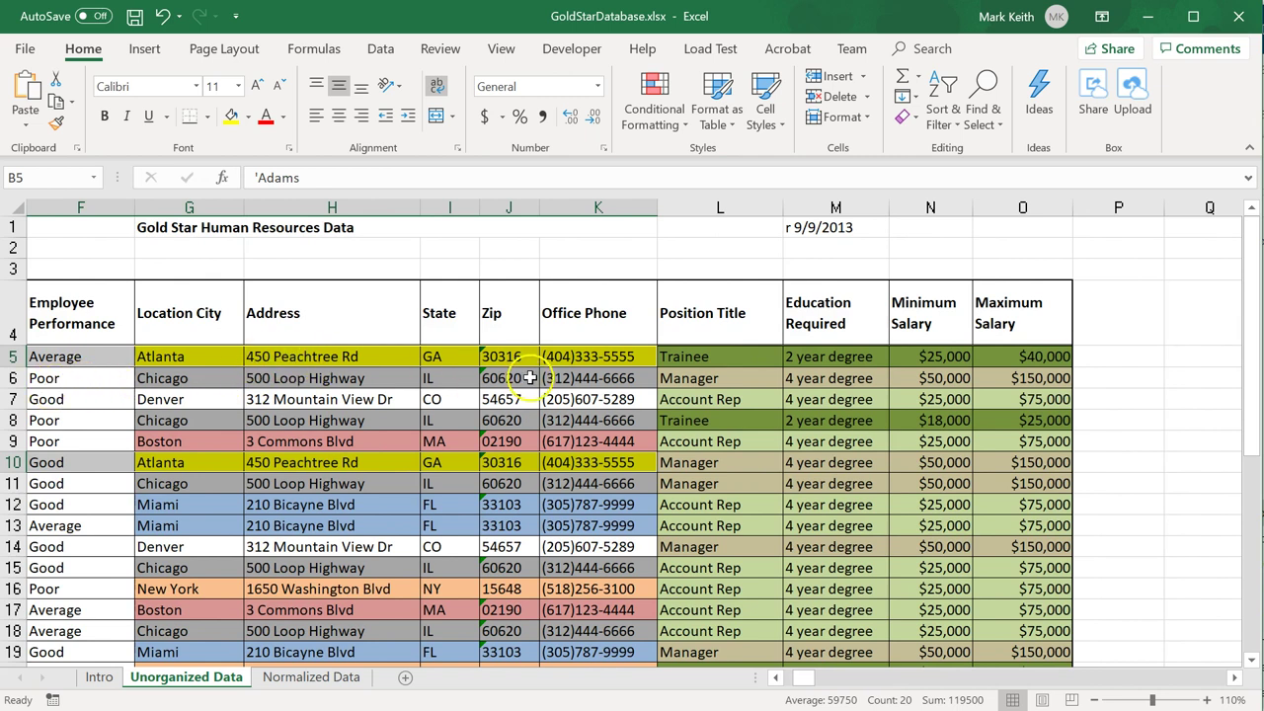
pyautogui.moveTo(734, 363); pyautogui.dragTo(1053, 543)
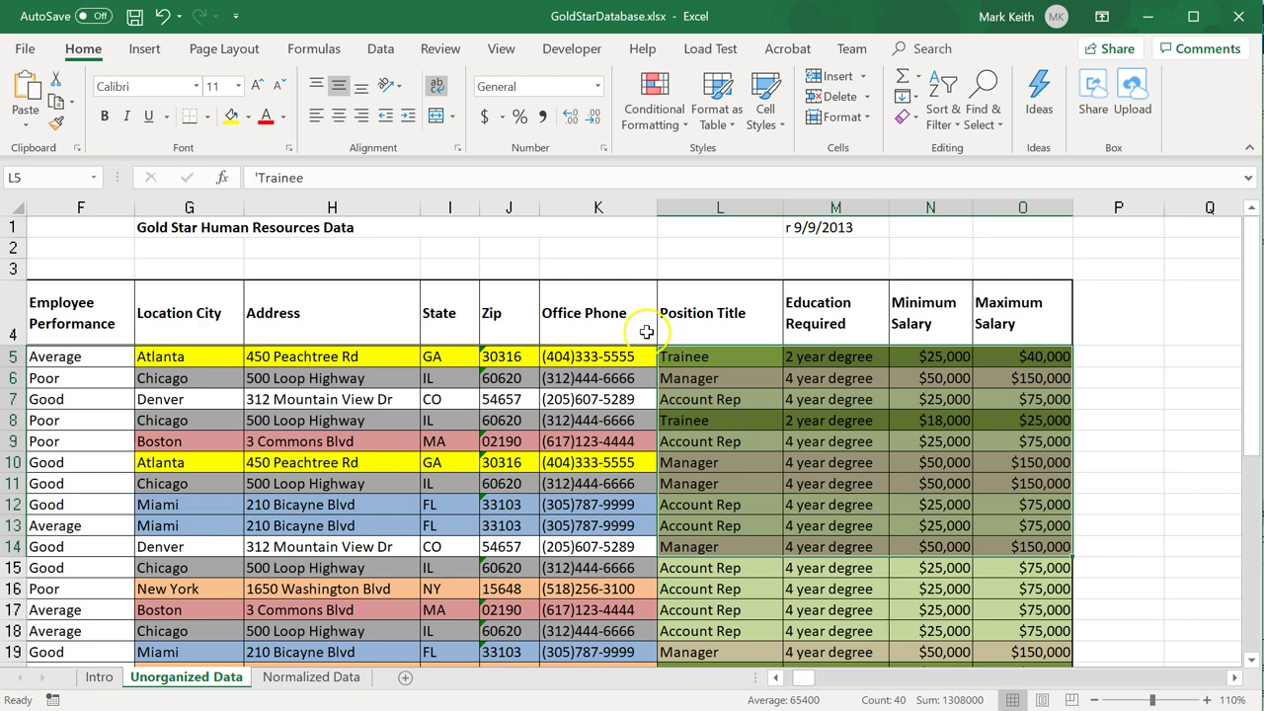
pyautogui.moveTo(694, 355); pyautogui.dragTo(1002, 362)
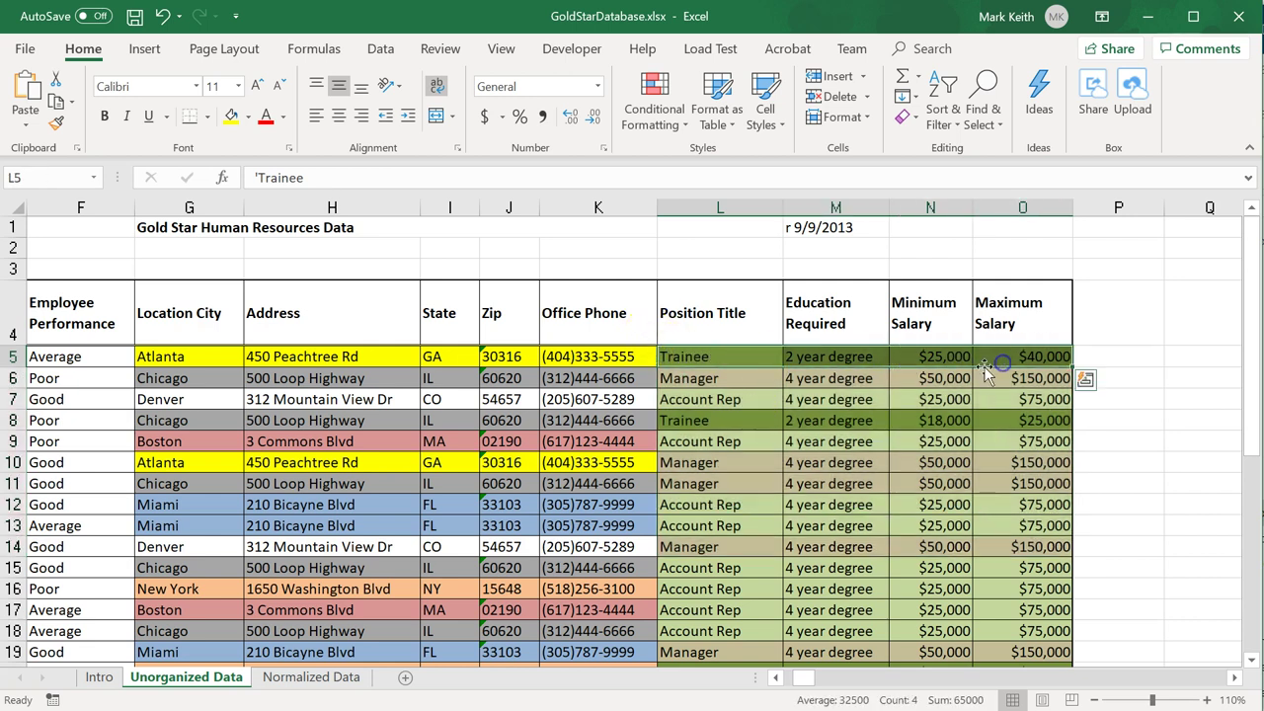
pyautogui.moveTo(745, 421); pyautogui.dragTo(992, 428)
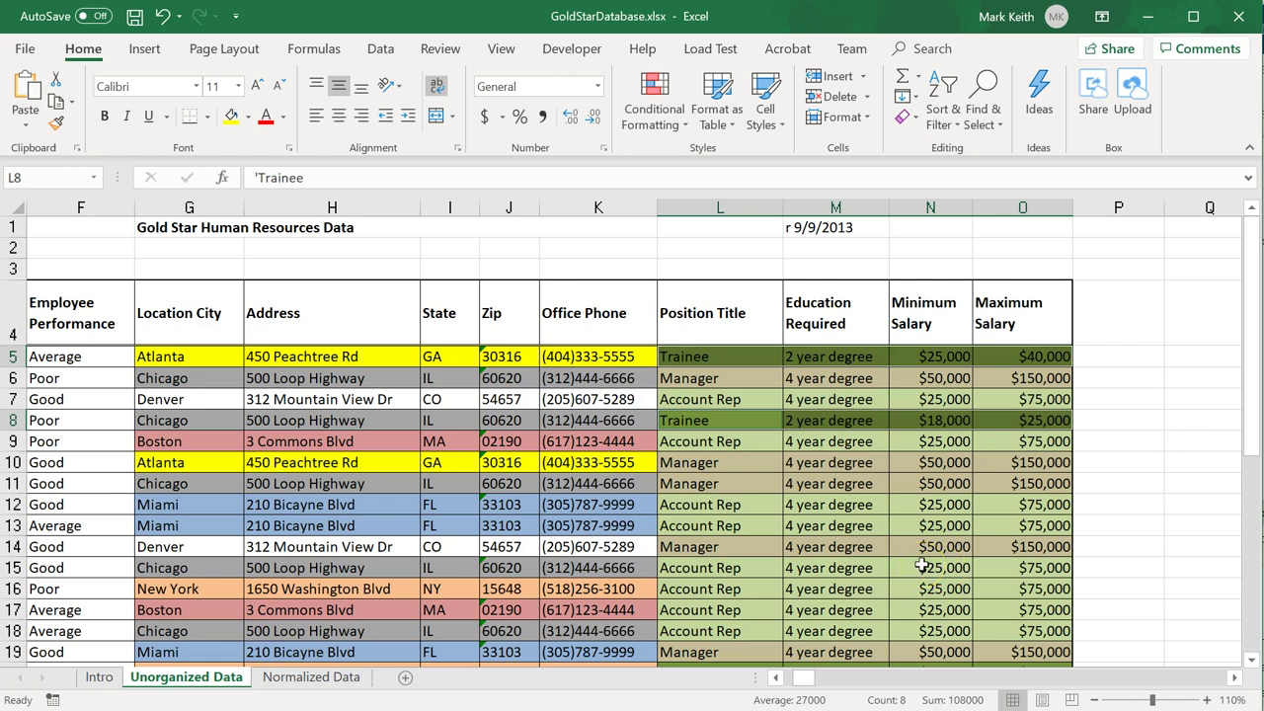
pyautogui.moveTo(801, 678); pyautogui.dragTo(777, 681)
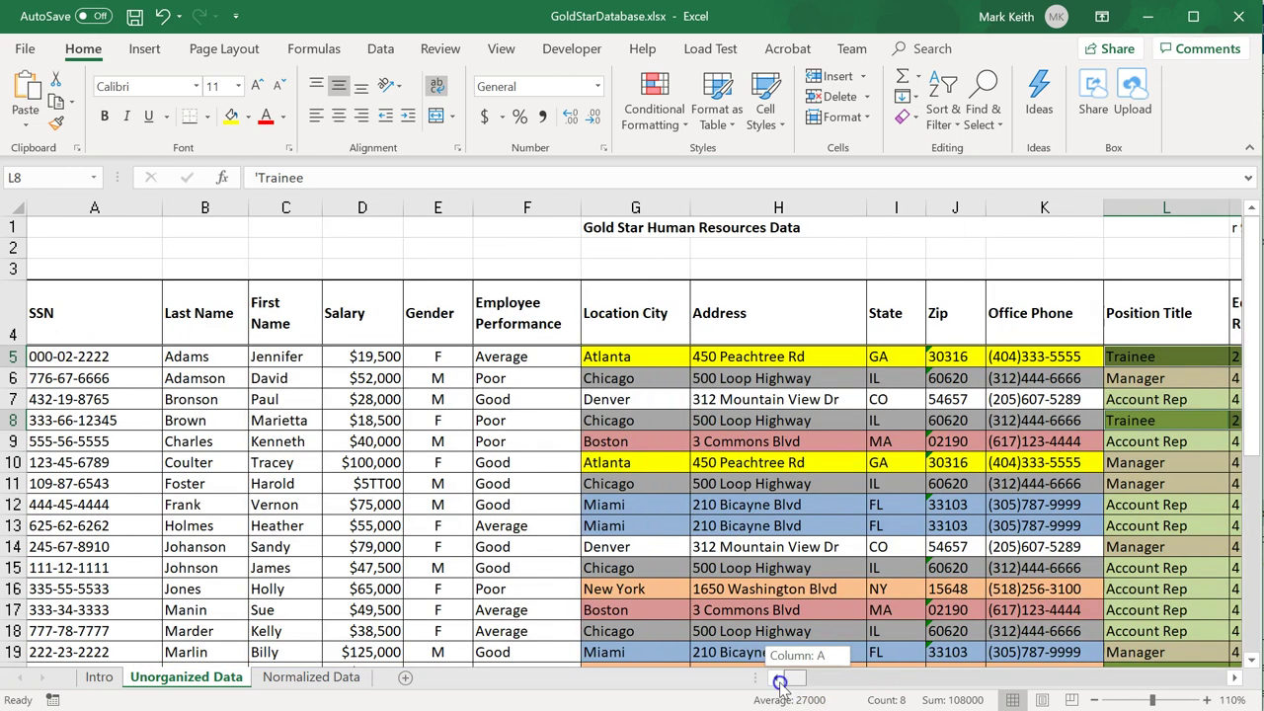
pyautogui.scroll(-8, 469, 602)
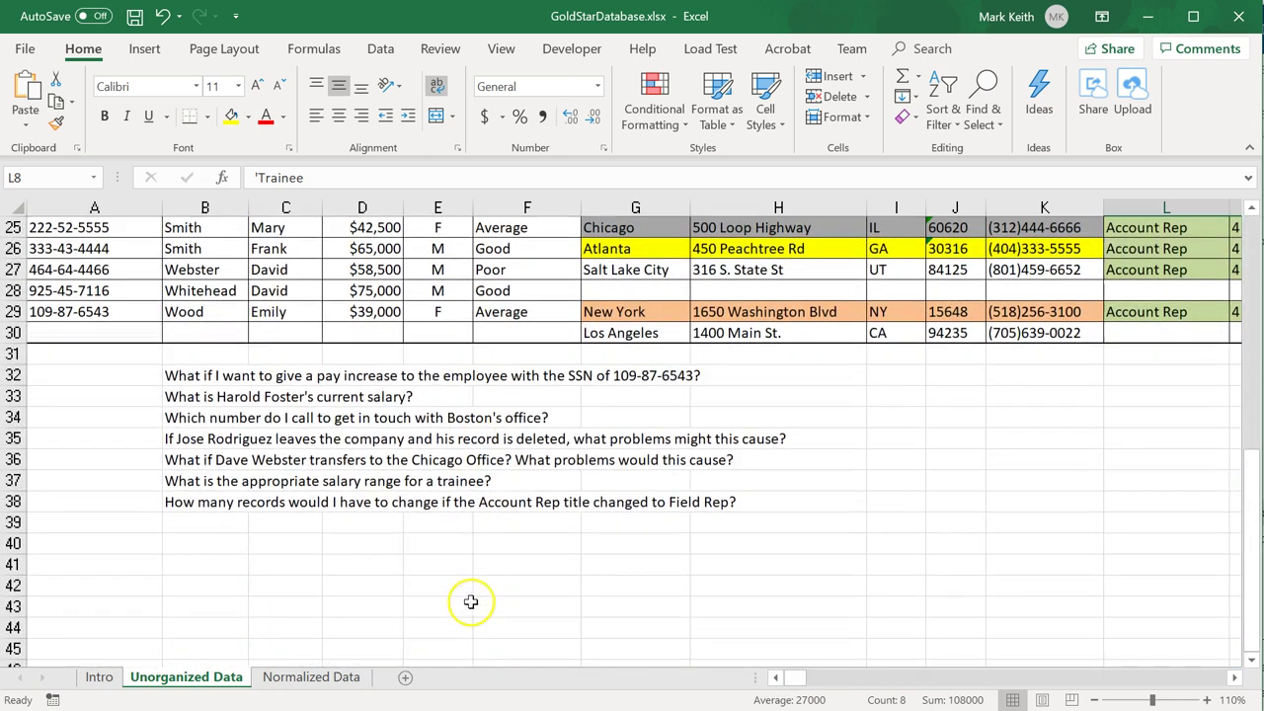
pyautogui.click(188, 374)
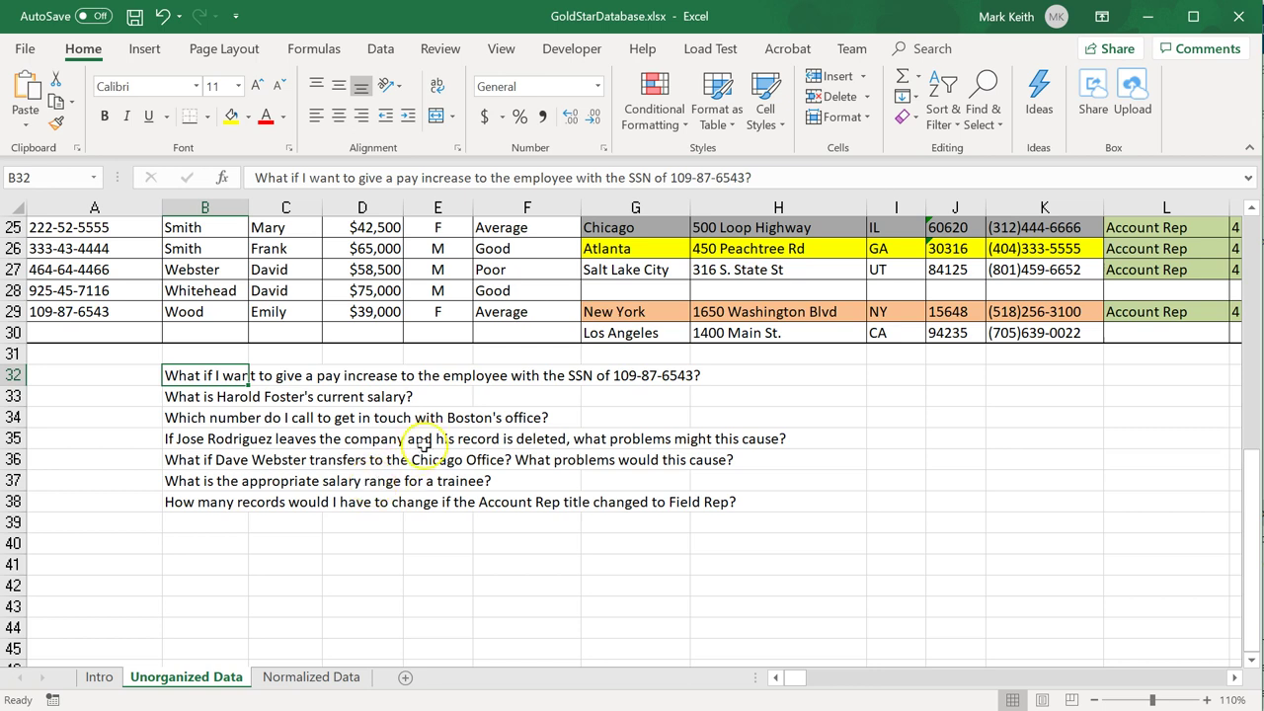
pyautogui.click(628, 375)
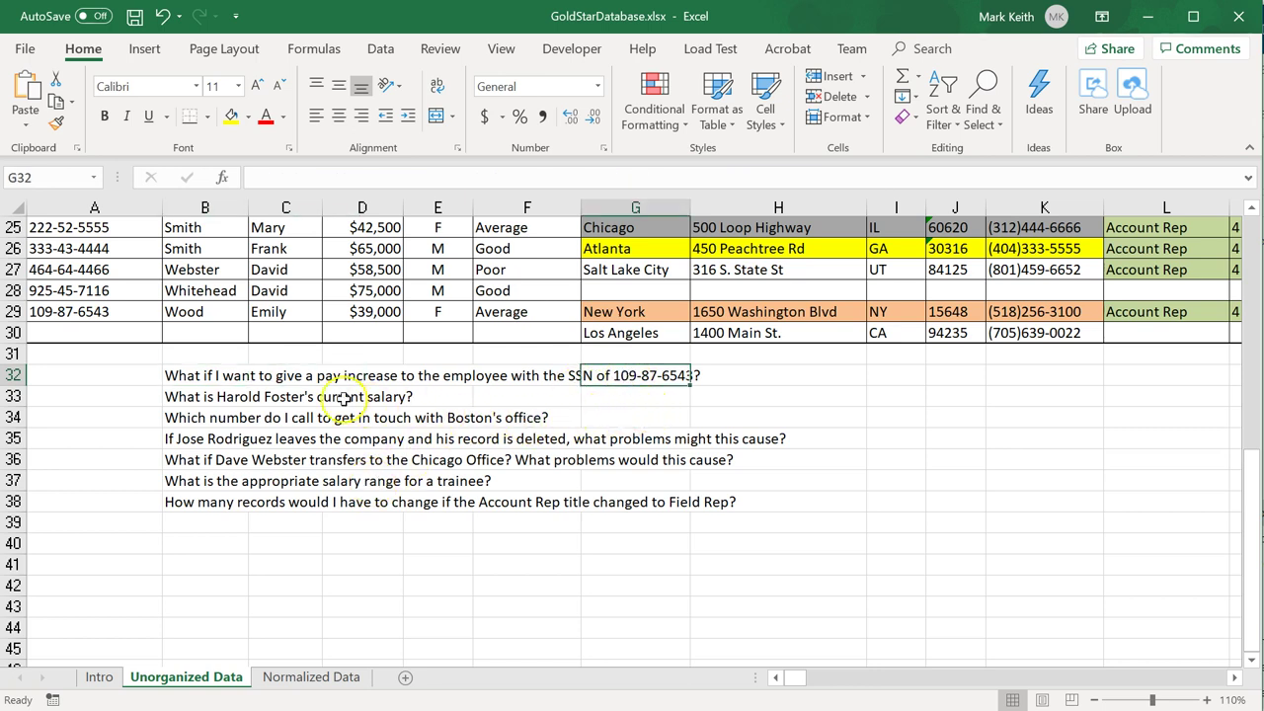
pyautogui.scroll(5, 284, 393)
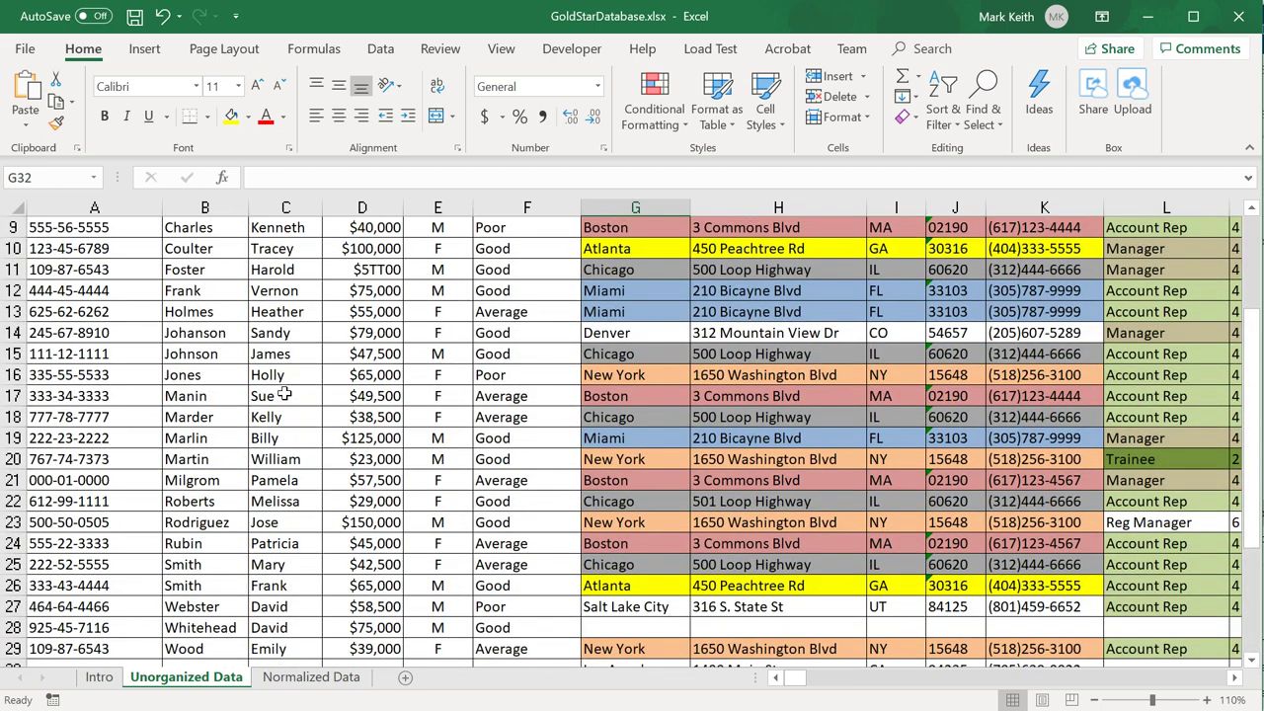
pyautogui.scroll(3, 284, 393)
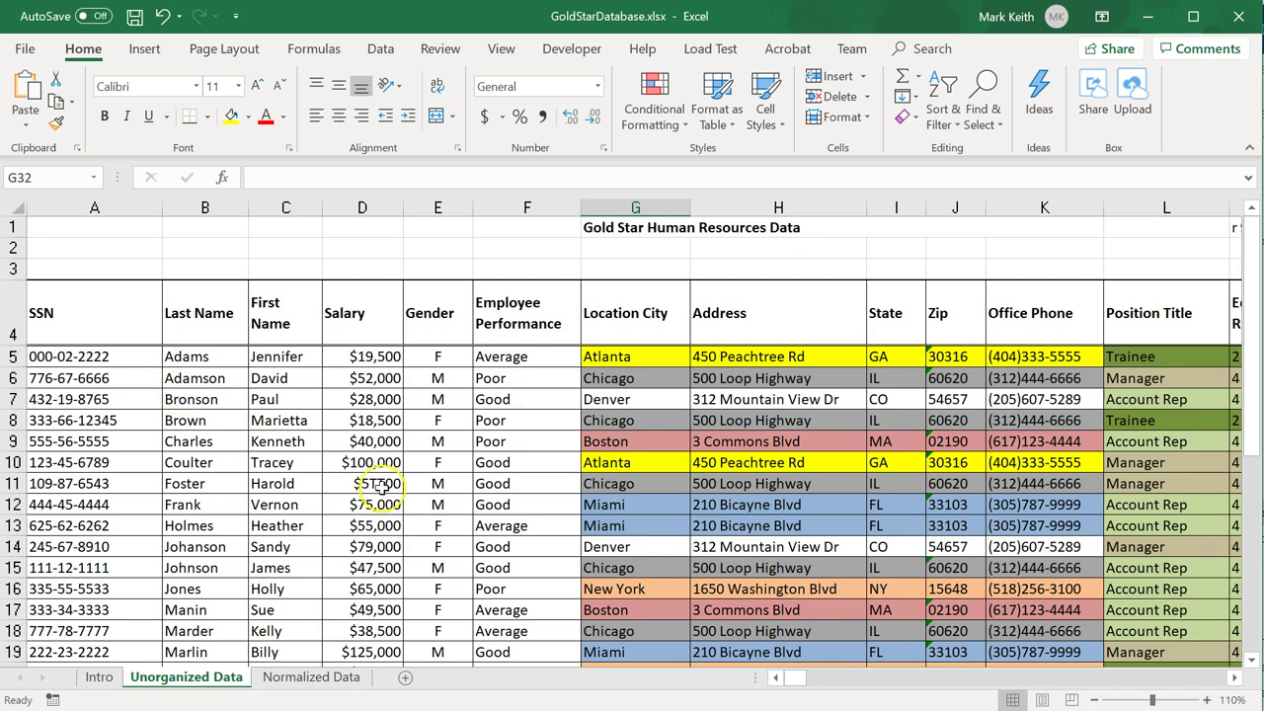
pyautogui.scroll(-8, 274, 474)
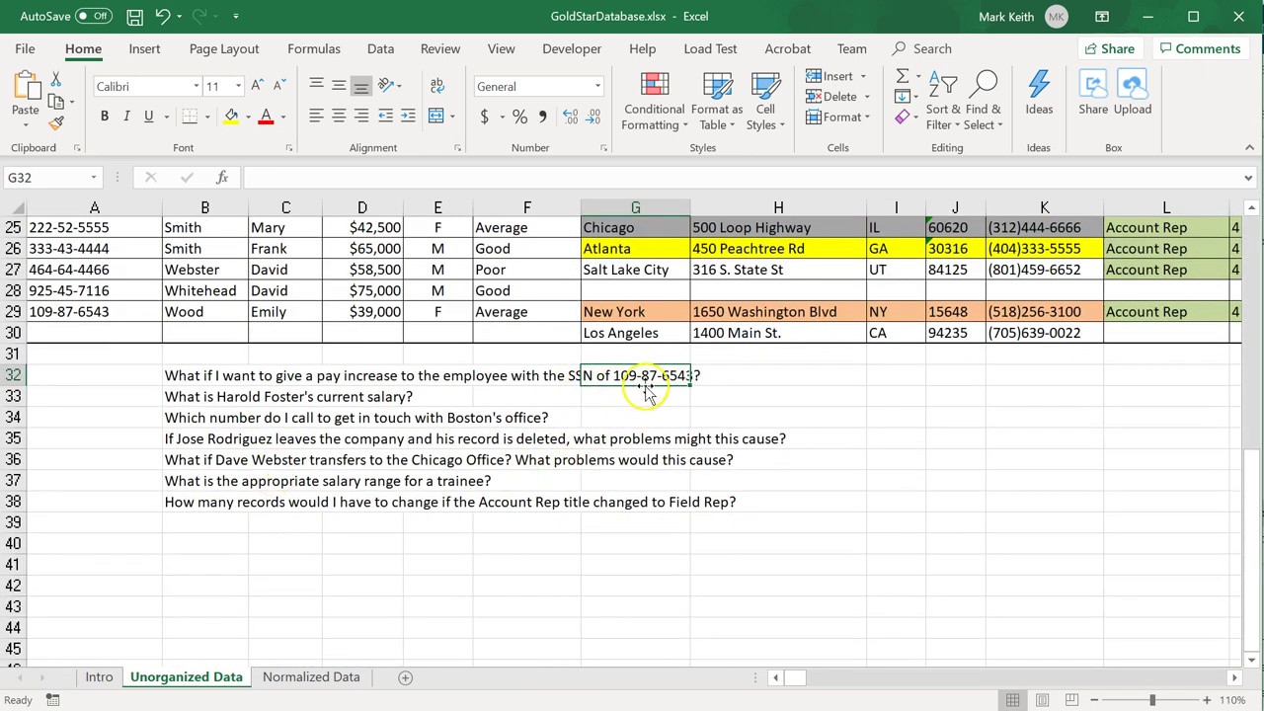
pyautogui.scroll(3, 227, 383)
pyautogui.scroll(5, 182, 375)
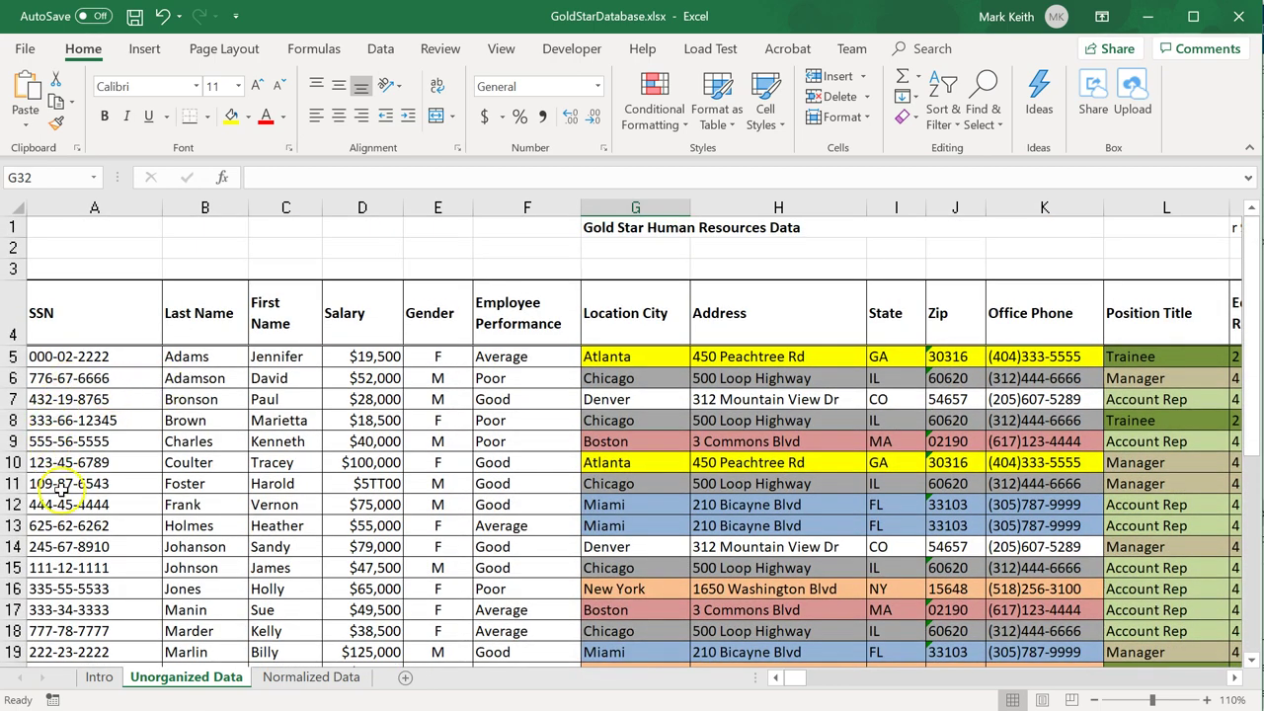
pyautogui.click(58, 484)
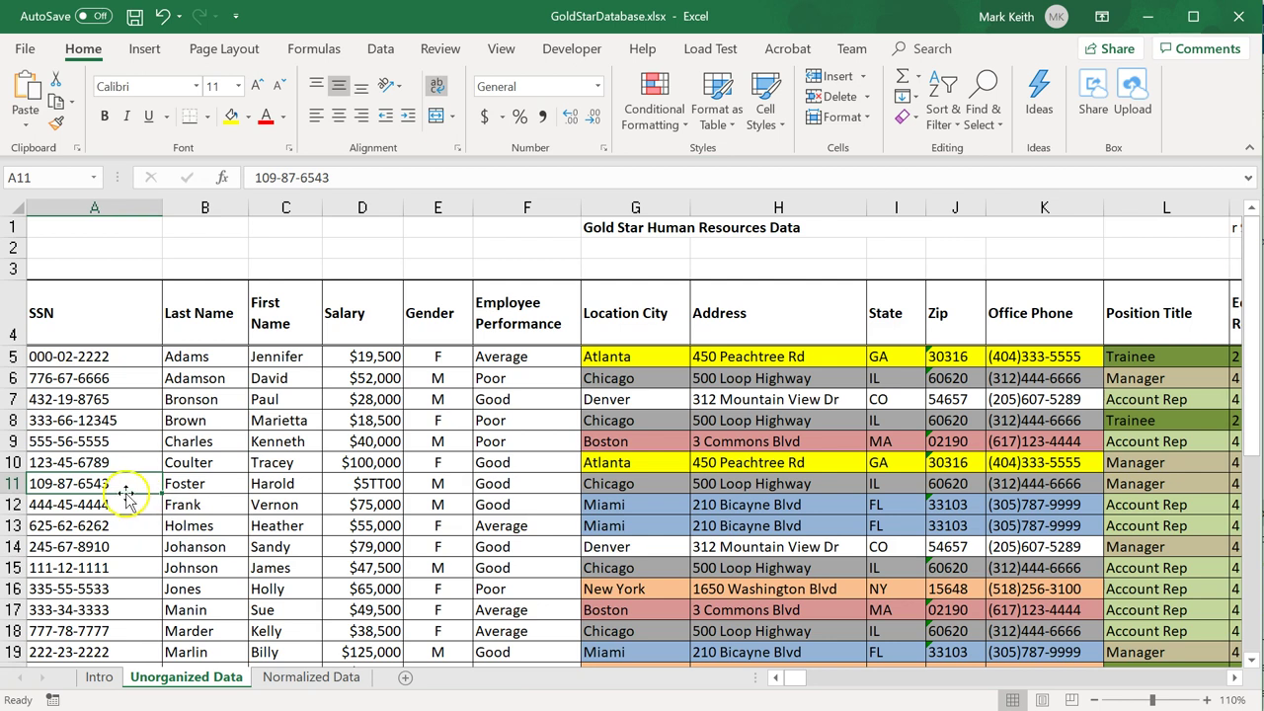
pyautogui.moveTo(119, 485)
pyautogui.mouseDown()
pyautogui.moveTo(222, 488)
pyautogui.moveTo(143, 482)
pyautogui.mouseUp()
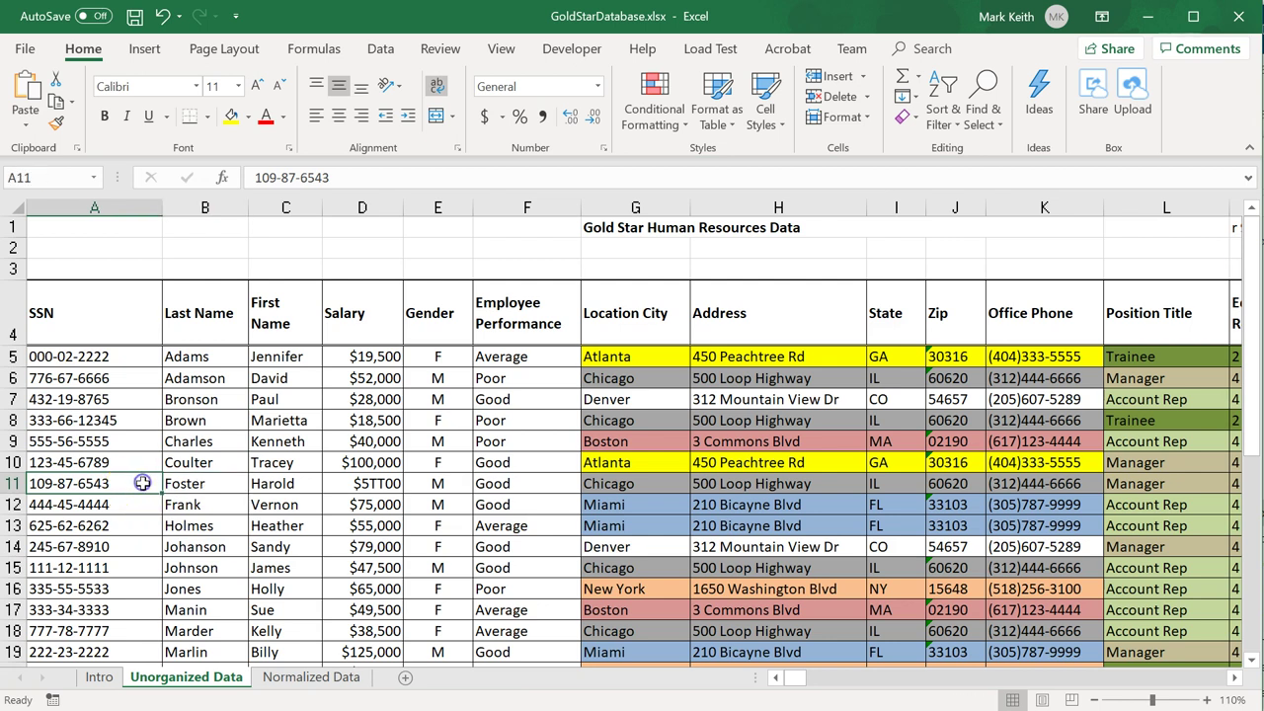
pyautogui.scroll(-3, 146, 486)
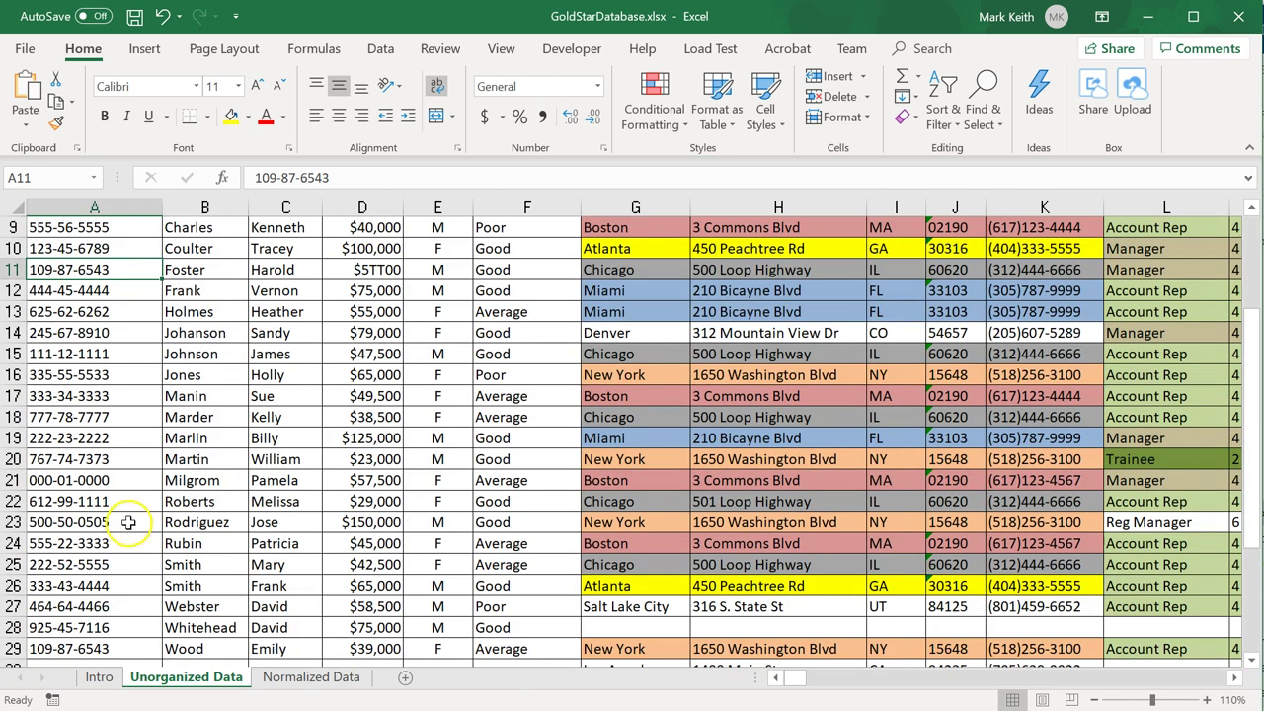
pyautogui.keyDown('ctrl'); pyautogui.click(120, 647); pyautogui.keyUp('ctrl')
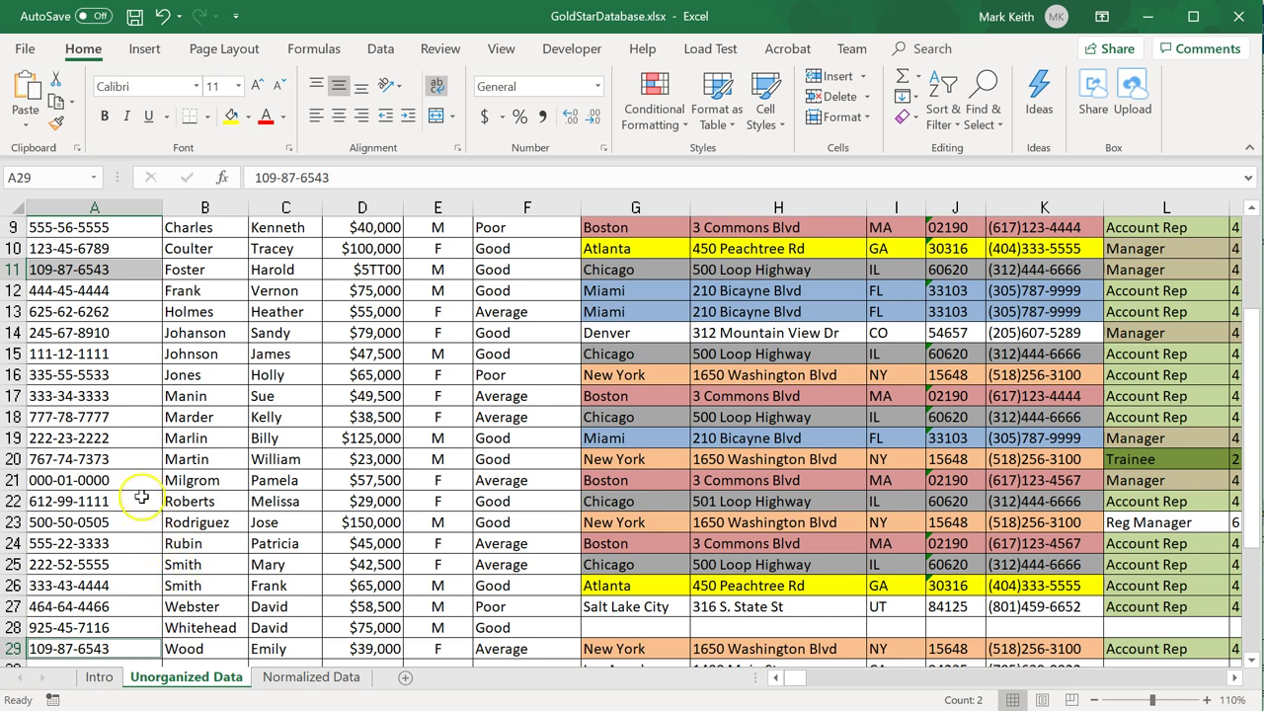
pyautogui.scroll(-3, 158, 523)
pyautogui.scroll(-3, 163, 526)
pyautogui.click(184, 533)
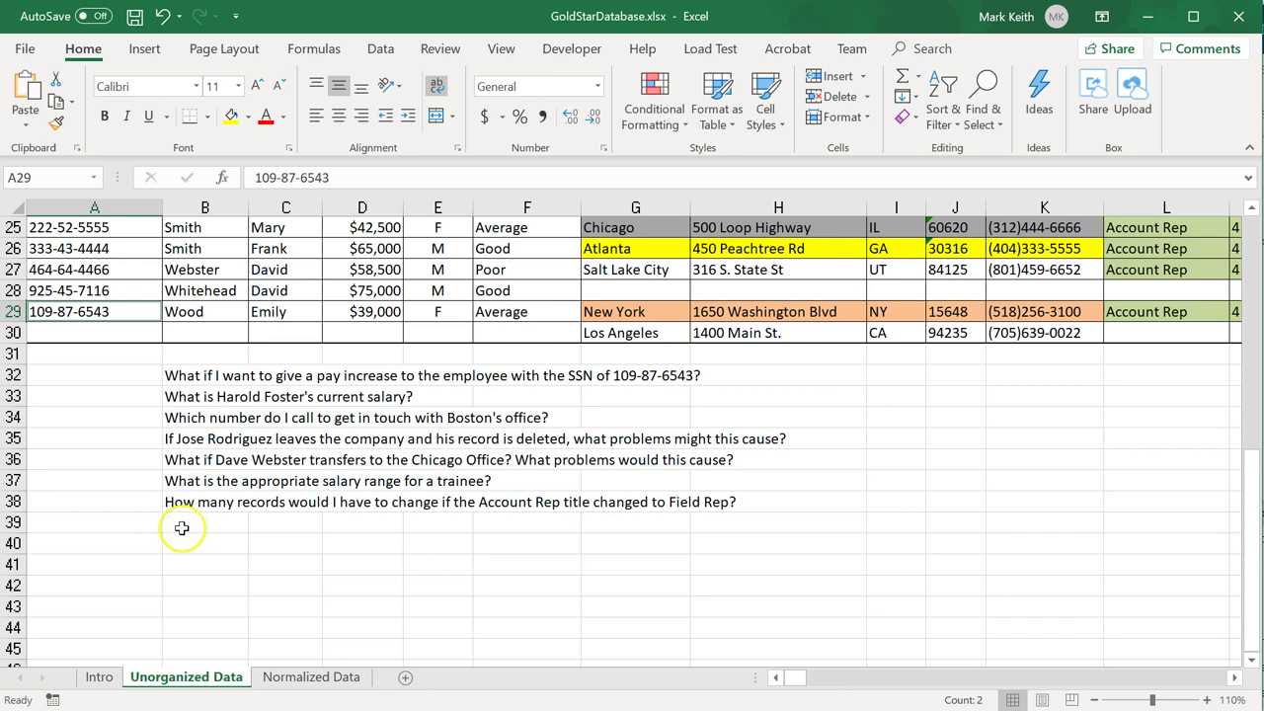
pyautogui.scroll(3, 183, 527)
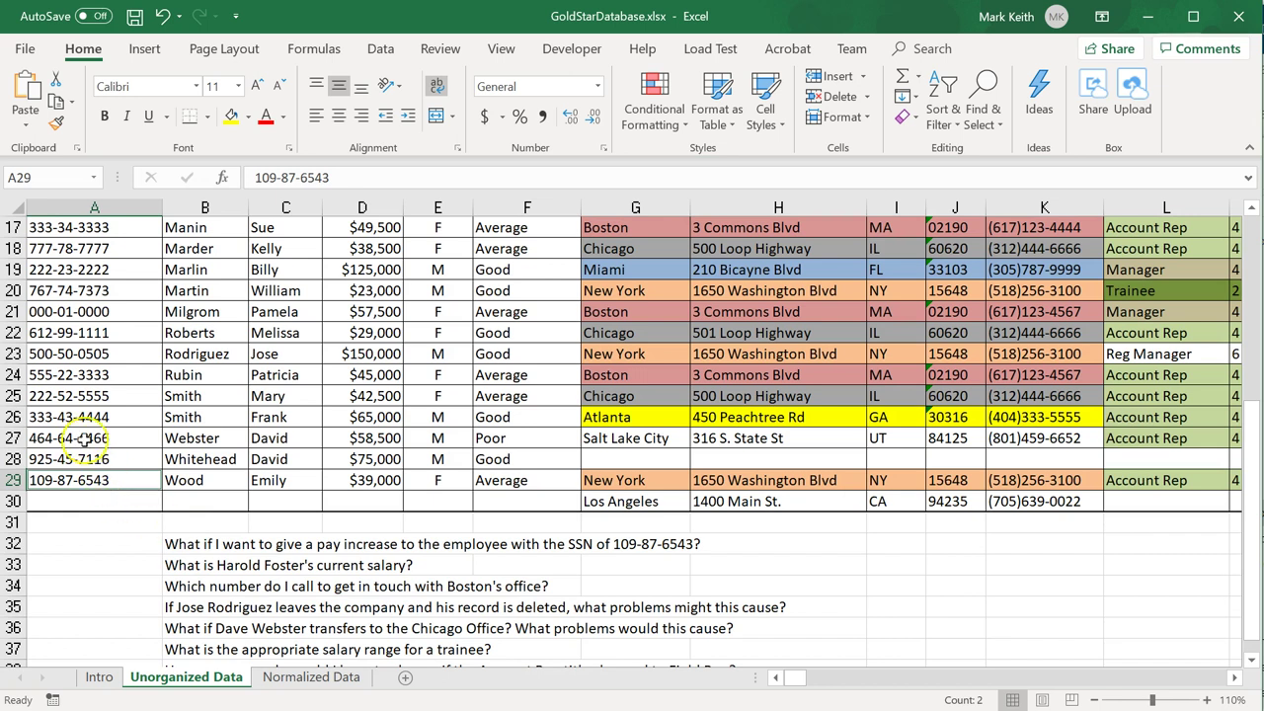
pyautogui.scroll(5, 86, 437)
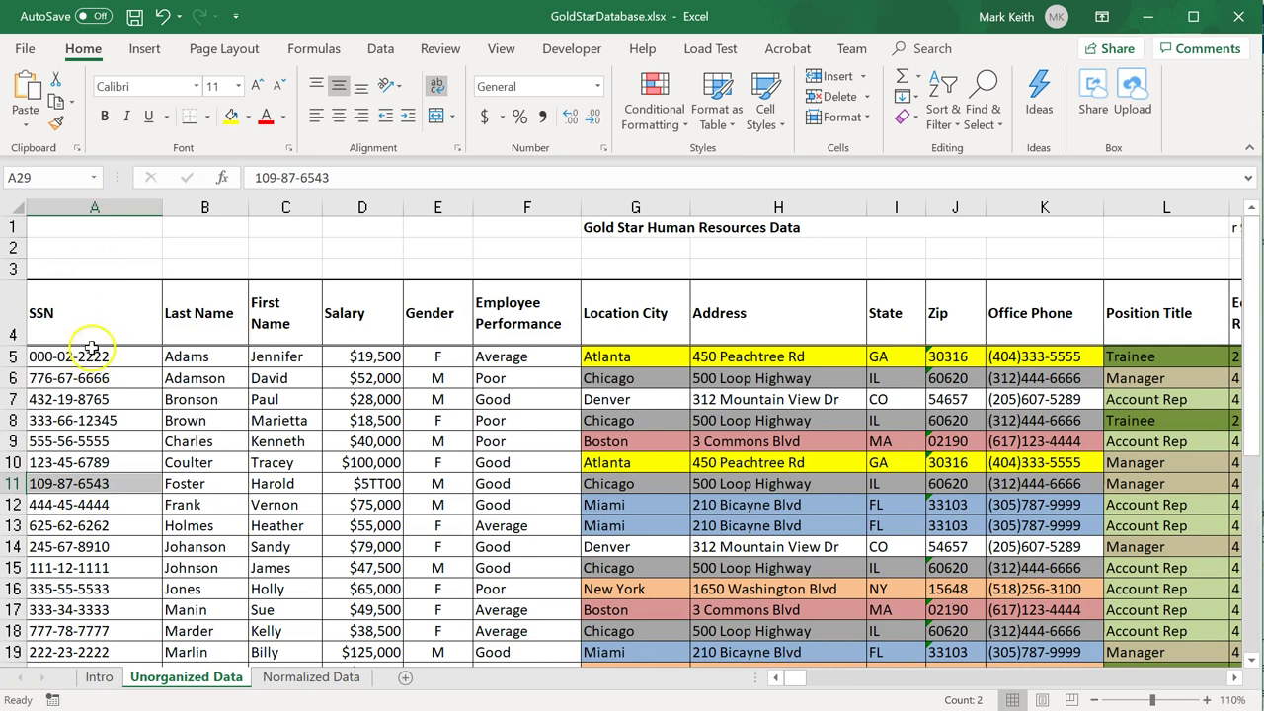
pyautogui.click(93, 210)
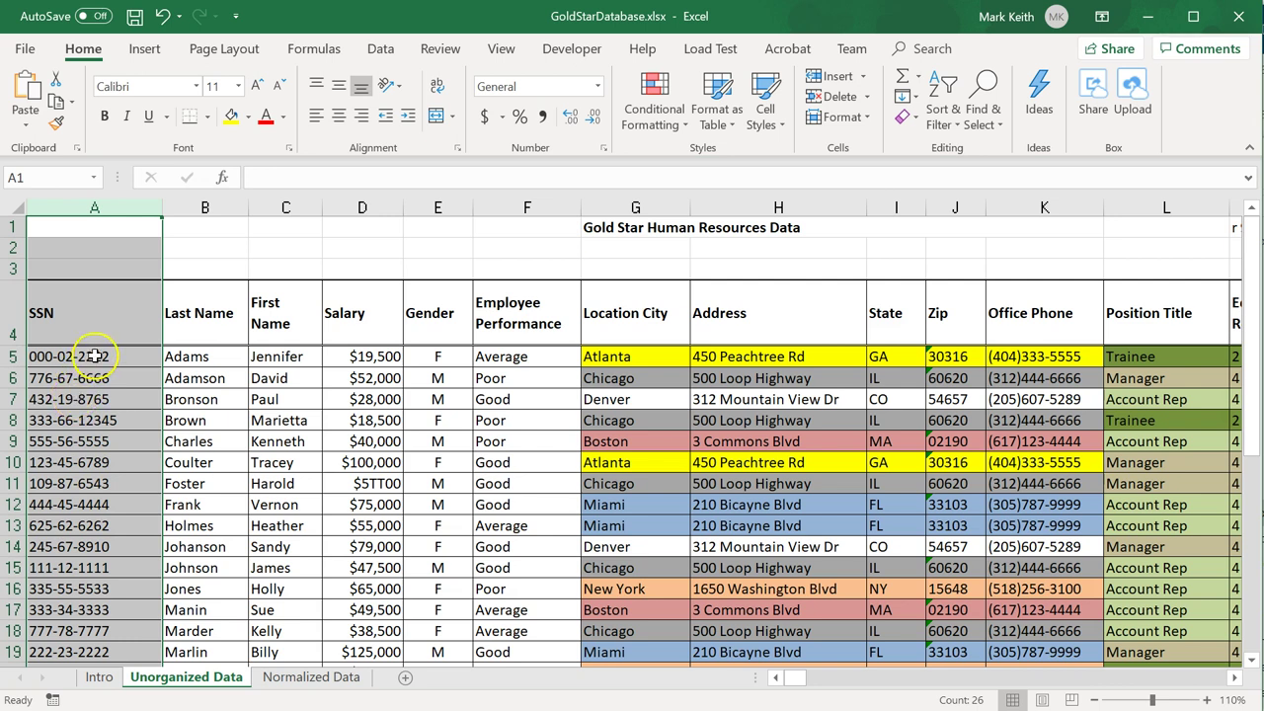
pyautogui.click(87, 459)
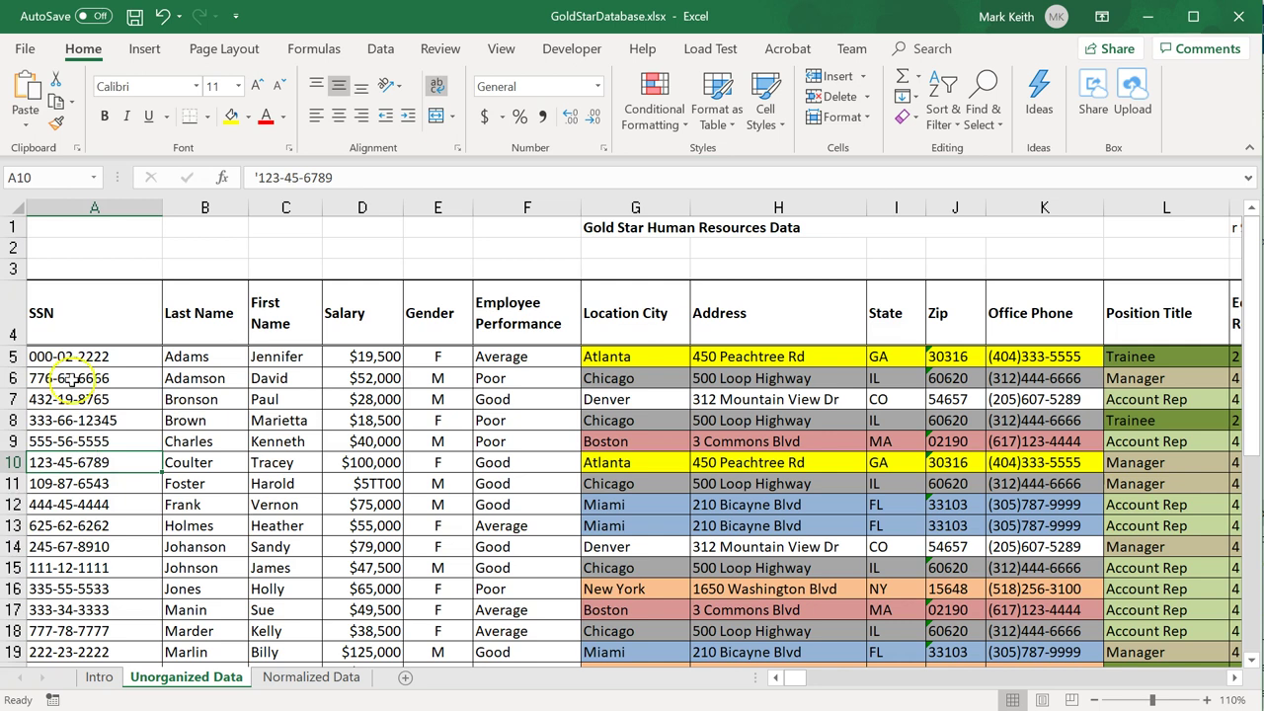
pyautogui.moveTo(69, 356); pyautogui.dragTo(71, 661)
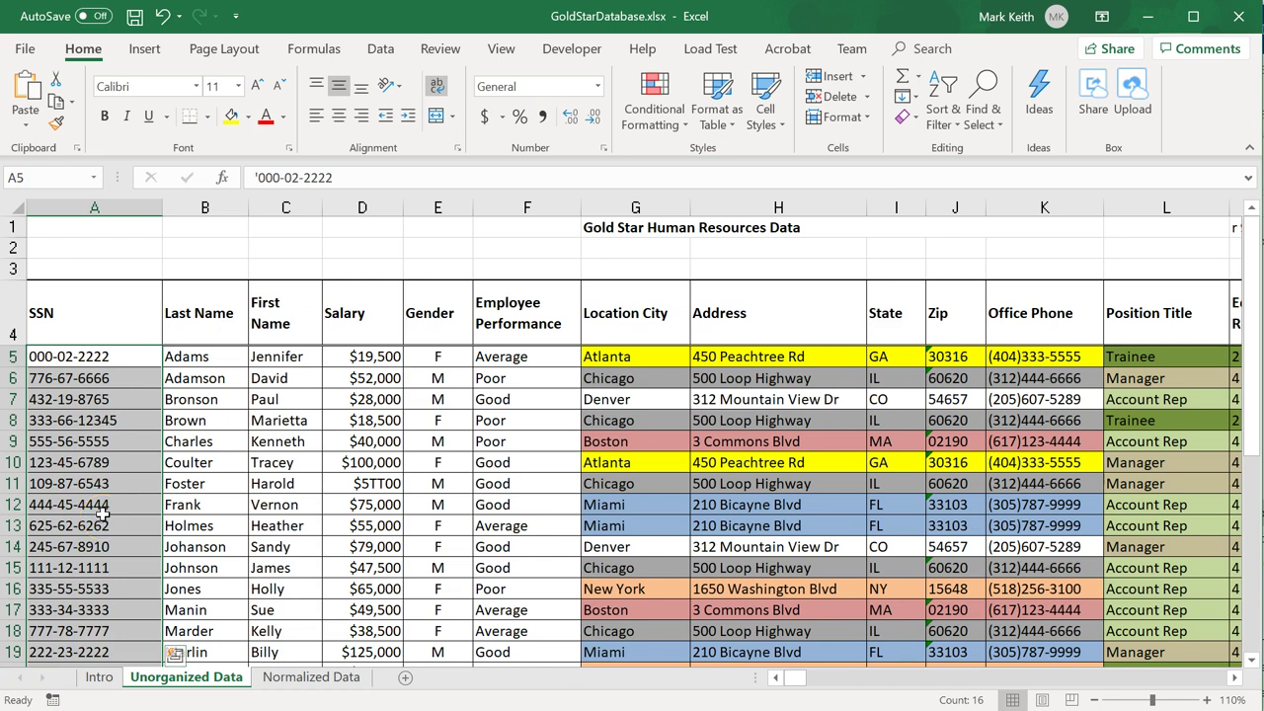
pyautogui.moveTo(85, 333); pyautogui.dragTo(19, 582)
pyautogui.click(103, 582)
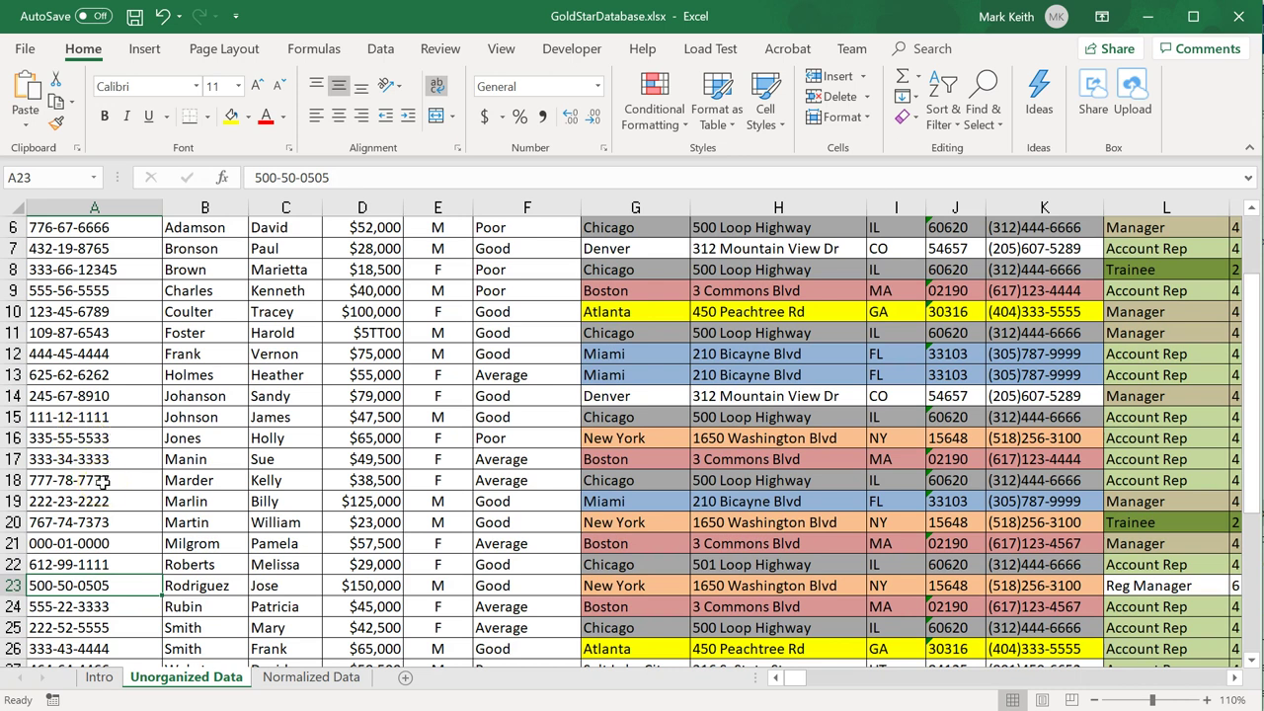
pyautogui.scroll(-8, 90, 527)
pyautogui.scroll(3, 113, 523)
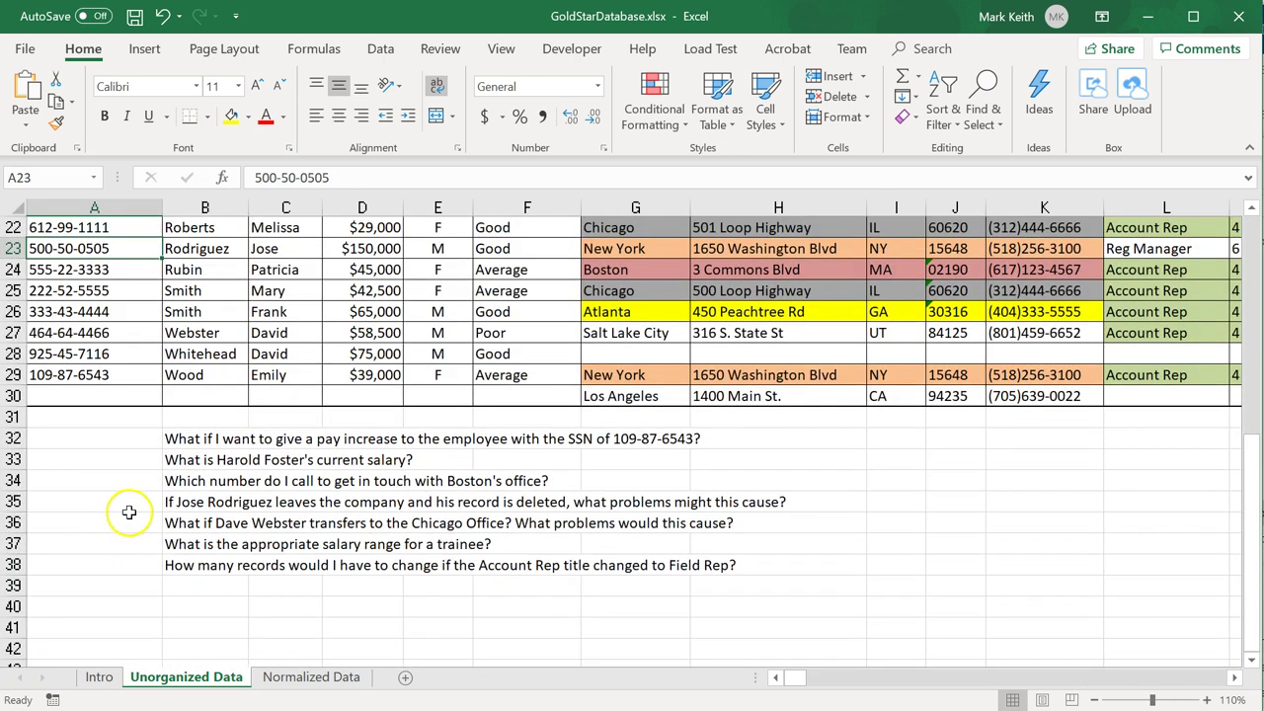
pyautogui.click(200, 460)
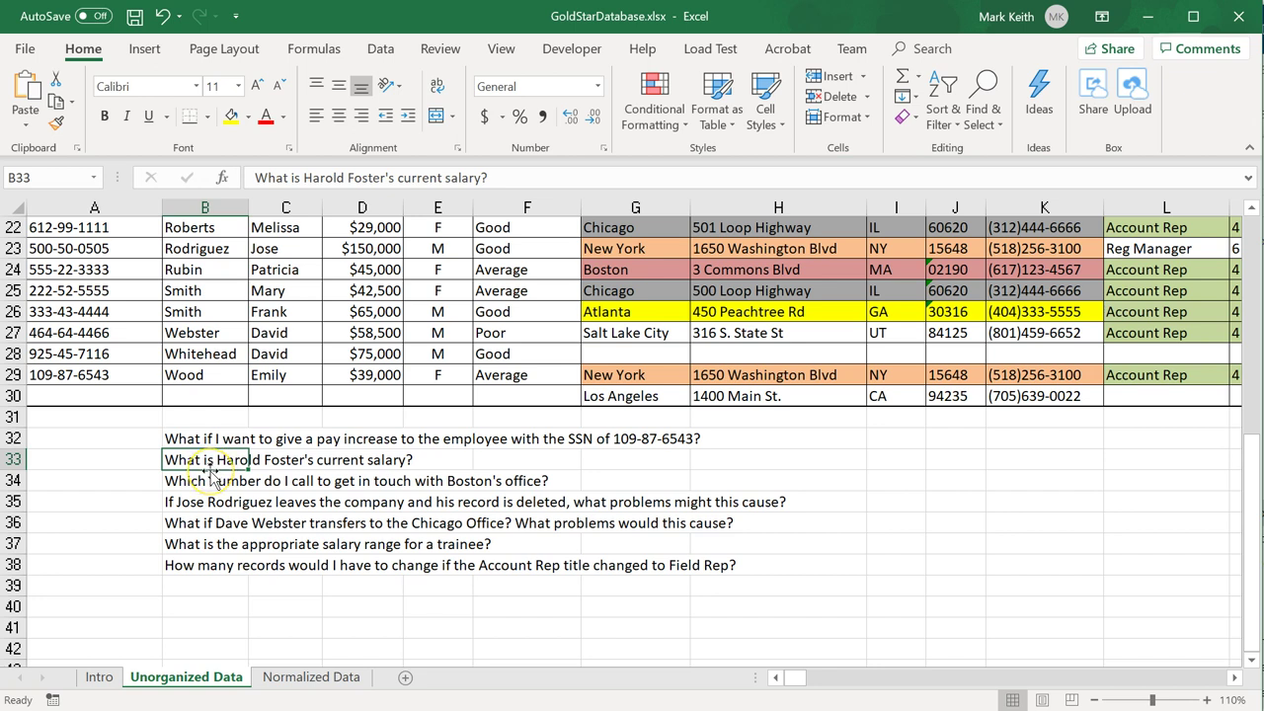
# Select row 11's employee details and open D11 to inspect the invalid salary $5TT00
pyautogui.scroll(7, 210, 474)
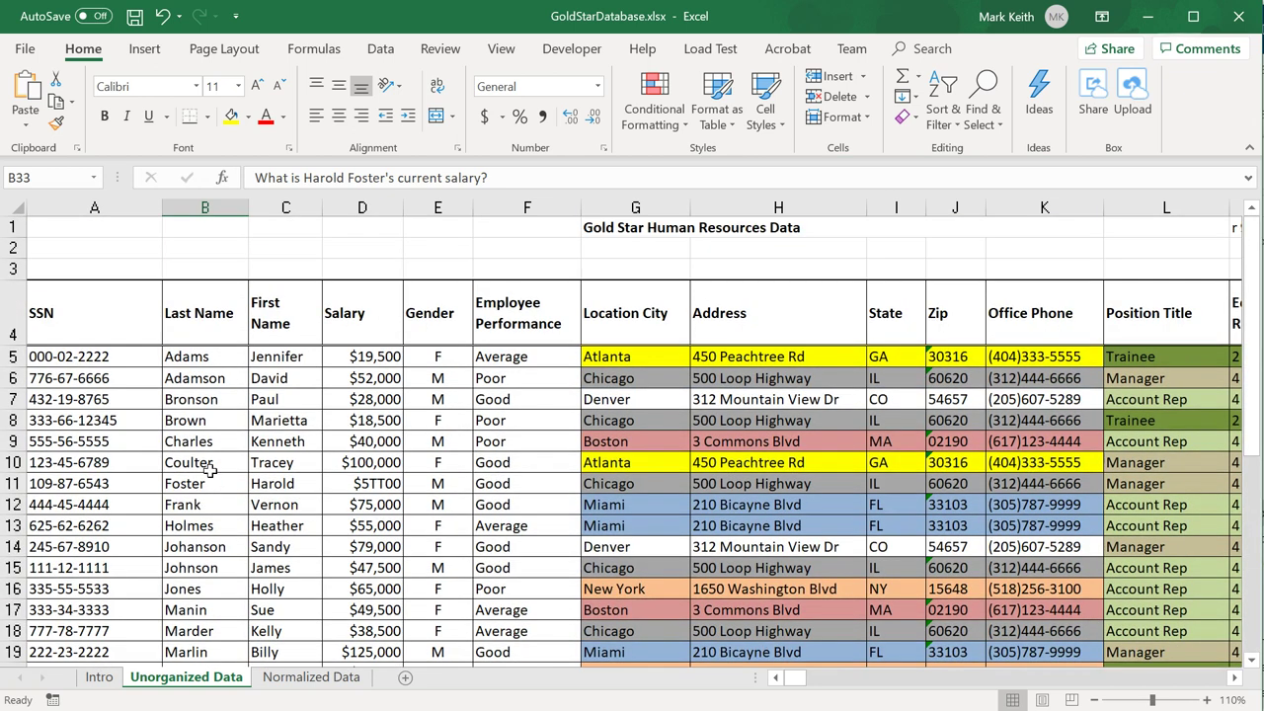
pyautogui.moveTo(128, 482); pyautogui.dragTo(563, 483)
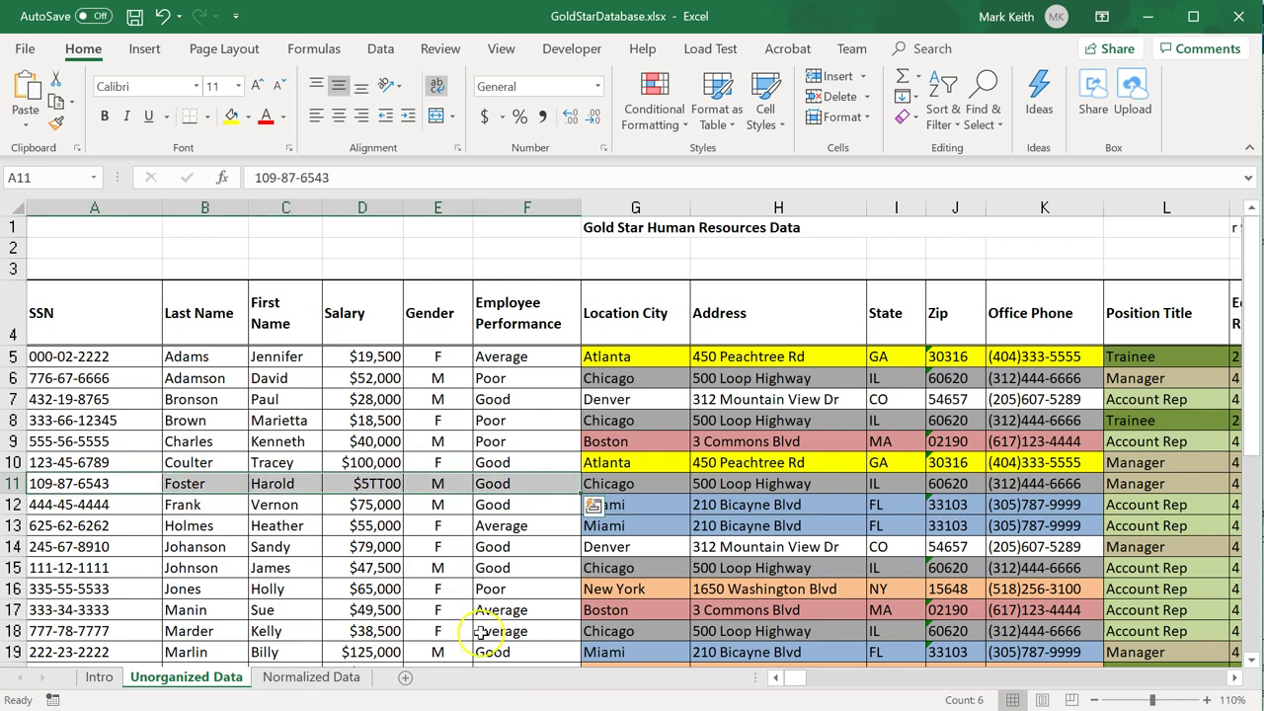
pyautogui.doubleClick(381, 483)
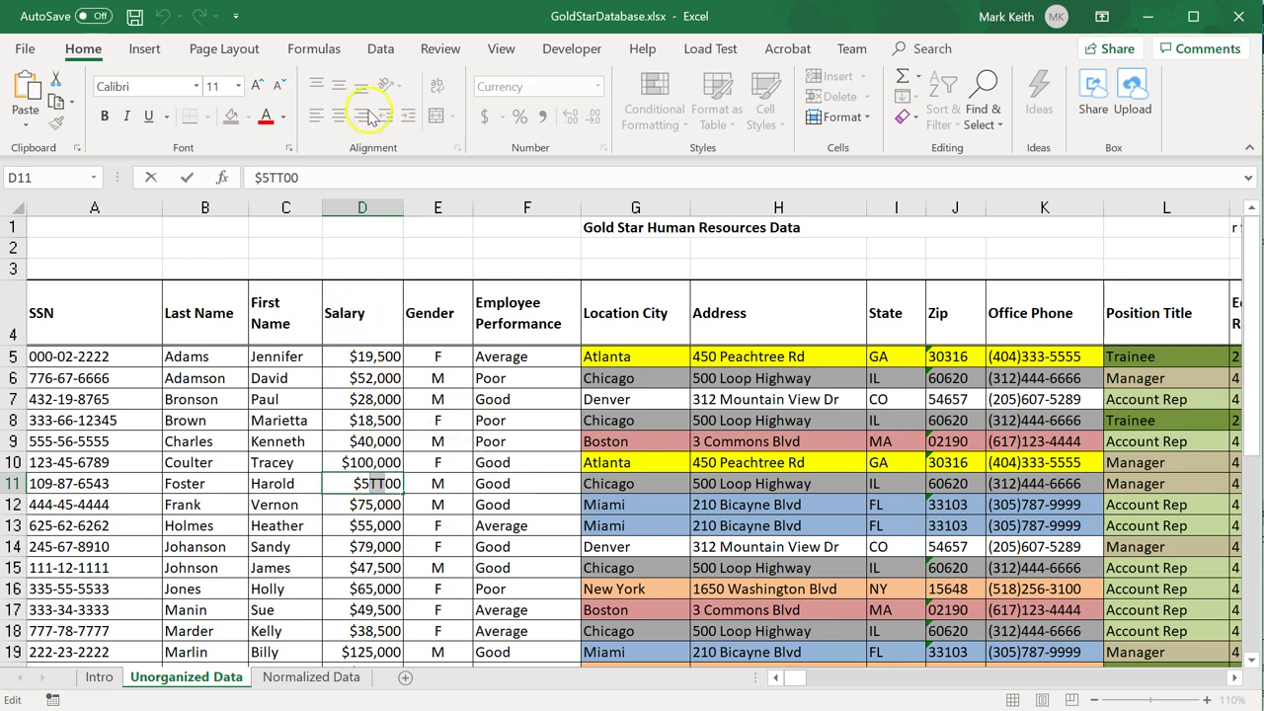
# Show the Data tab's sorting and filtering commands, leave D11 unchanged and reselect it
pyautogui.click(381, 49)
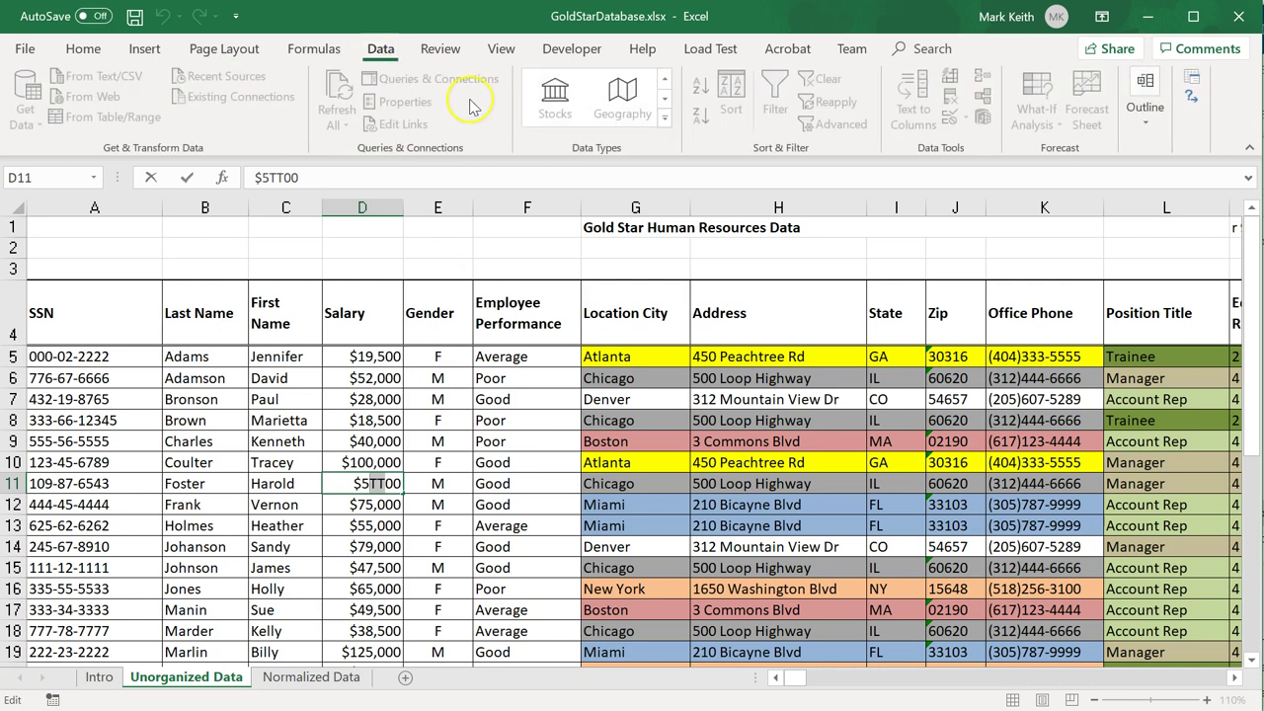
pyautogui.press('Return')
pyautogui.click(367, 481)
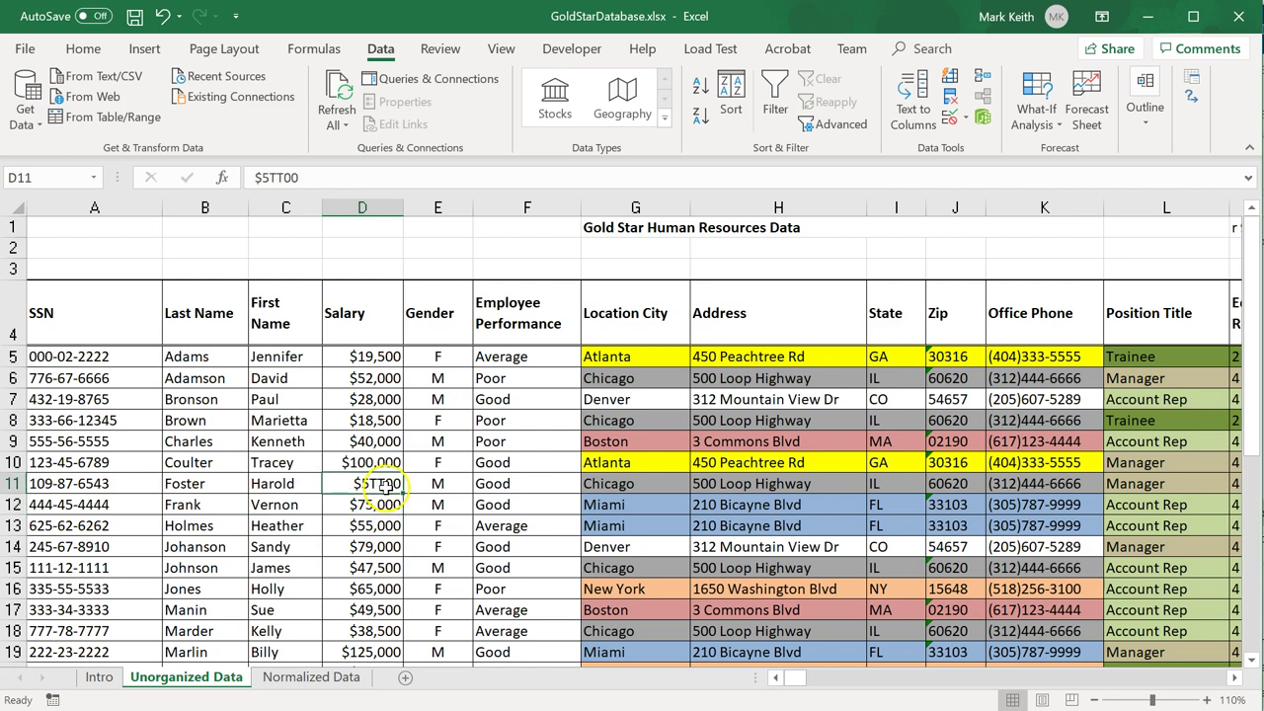
pyautogui.scroll(-3, 380, 484)
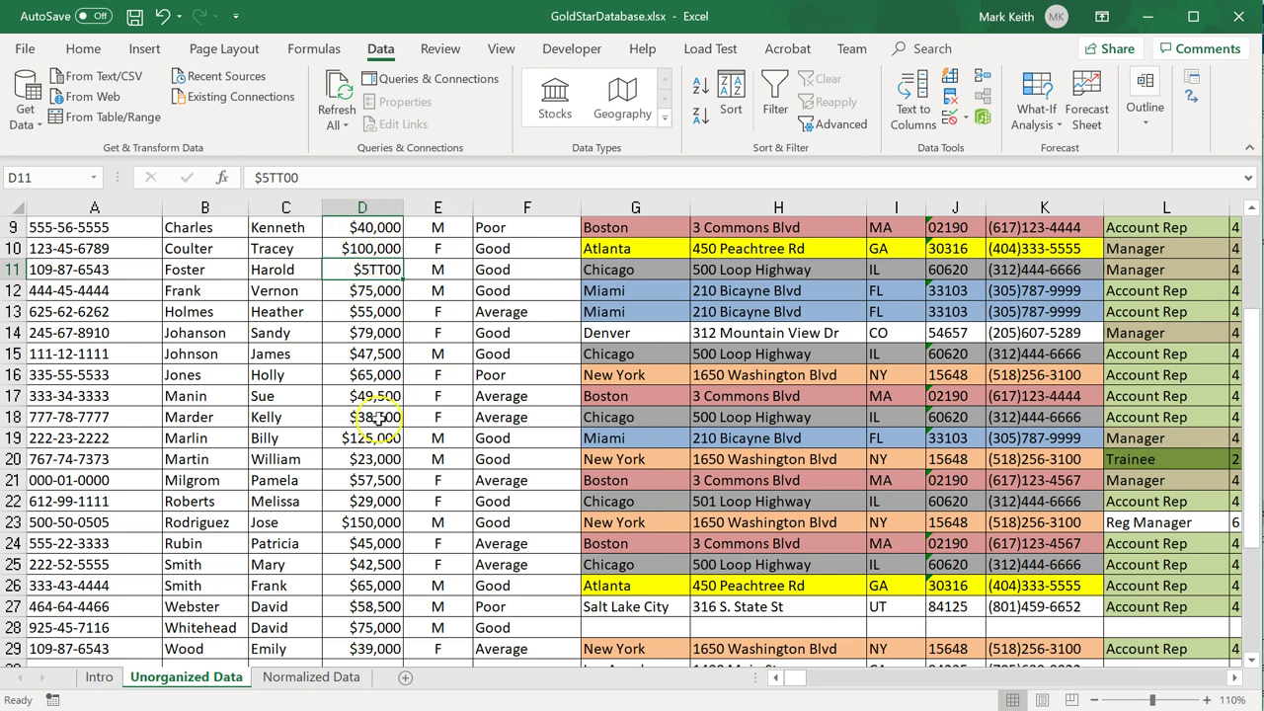
pyautogui.scroll(-5, 378, 423)
pyautogui.click(200, 377)
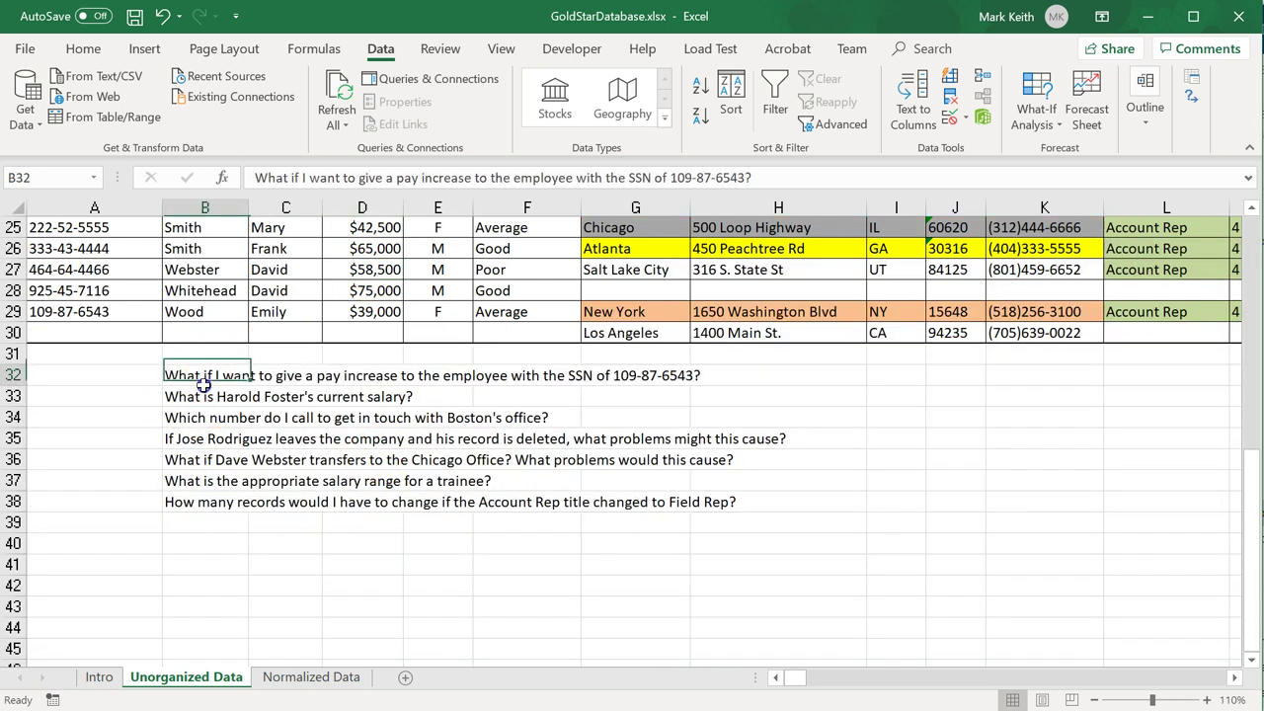
pyautogui.moveTo(202, 386); pyautogui.dragTo(202, 405)
pyautogui.click(203, 398)
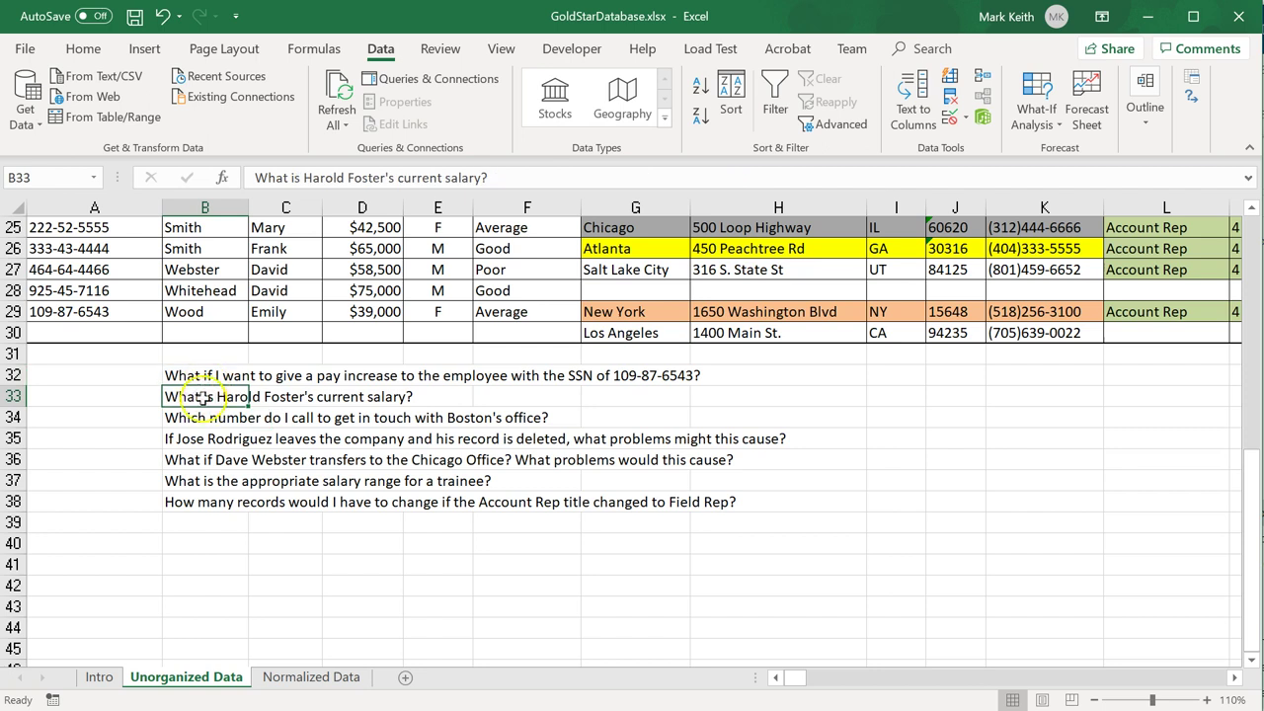
pyautogui.click(208, 375)
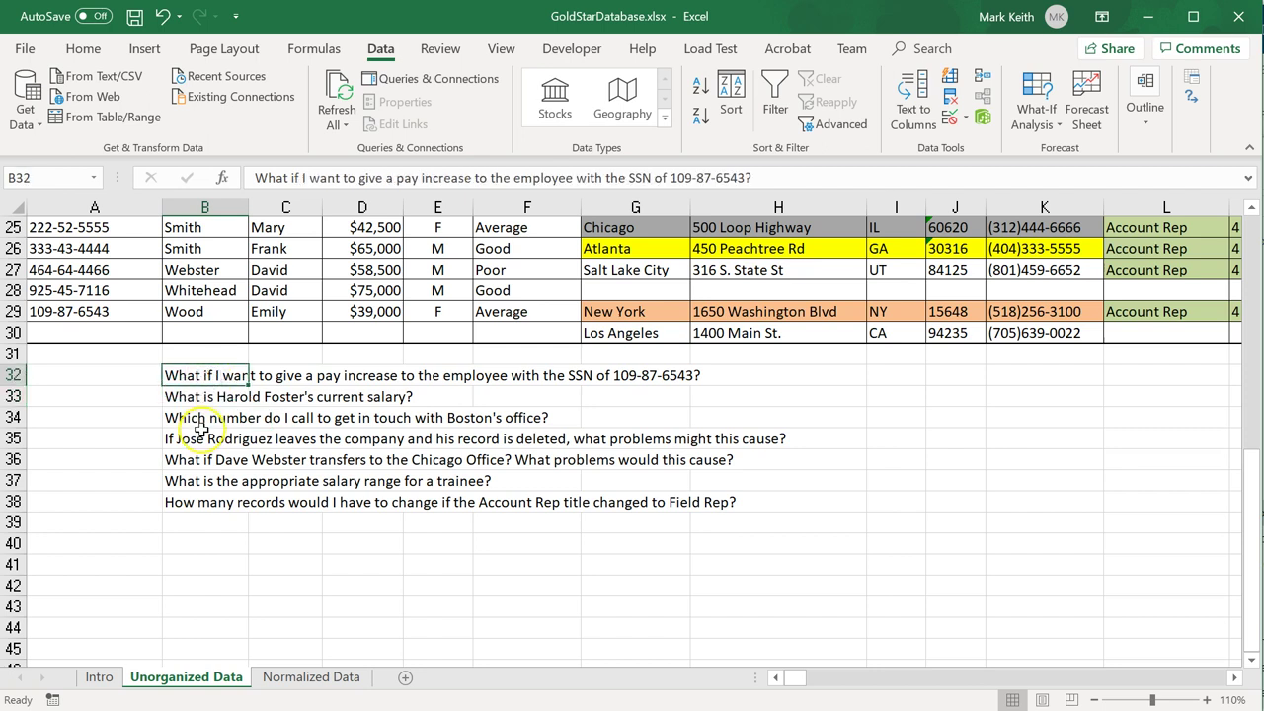
pyautogui.click(201, 419)
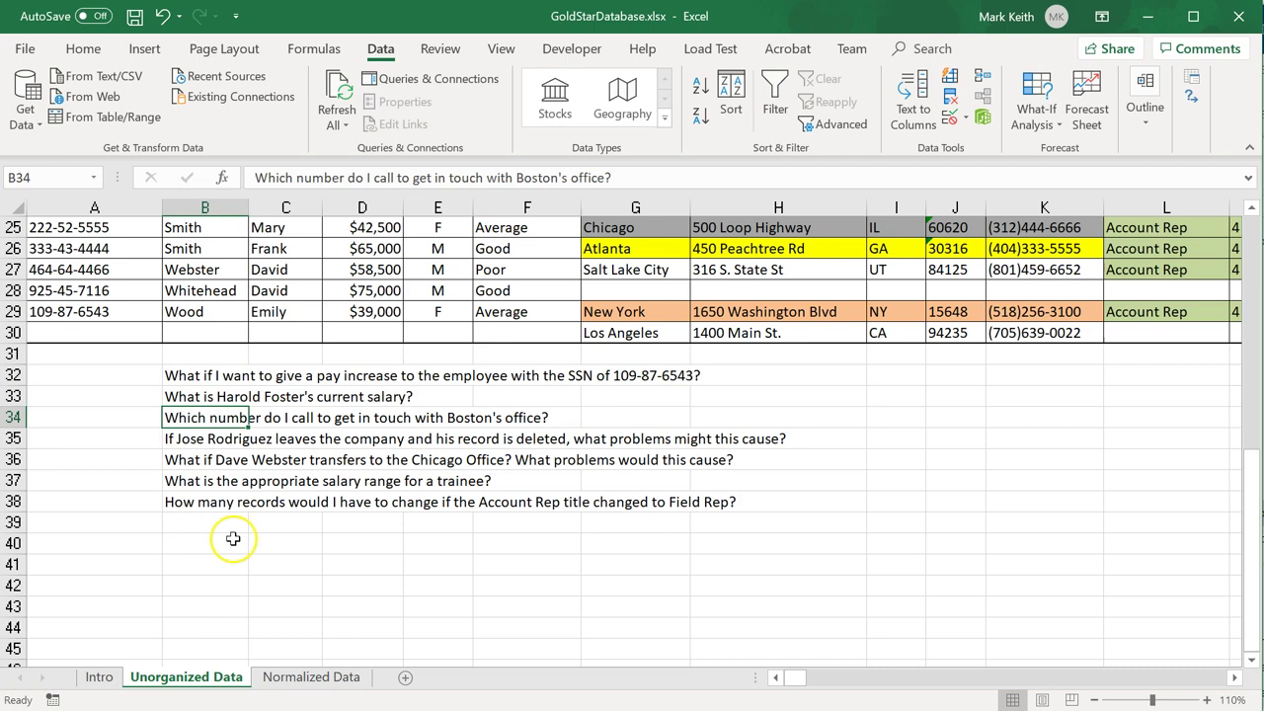
pyautogui.scroll(5, 408, 415)
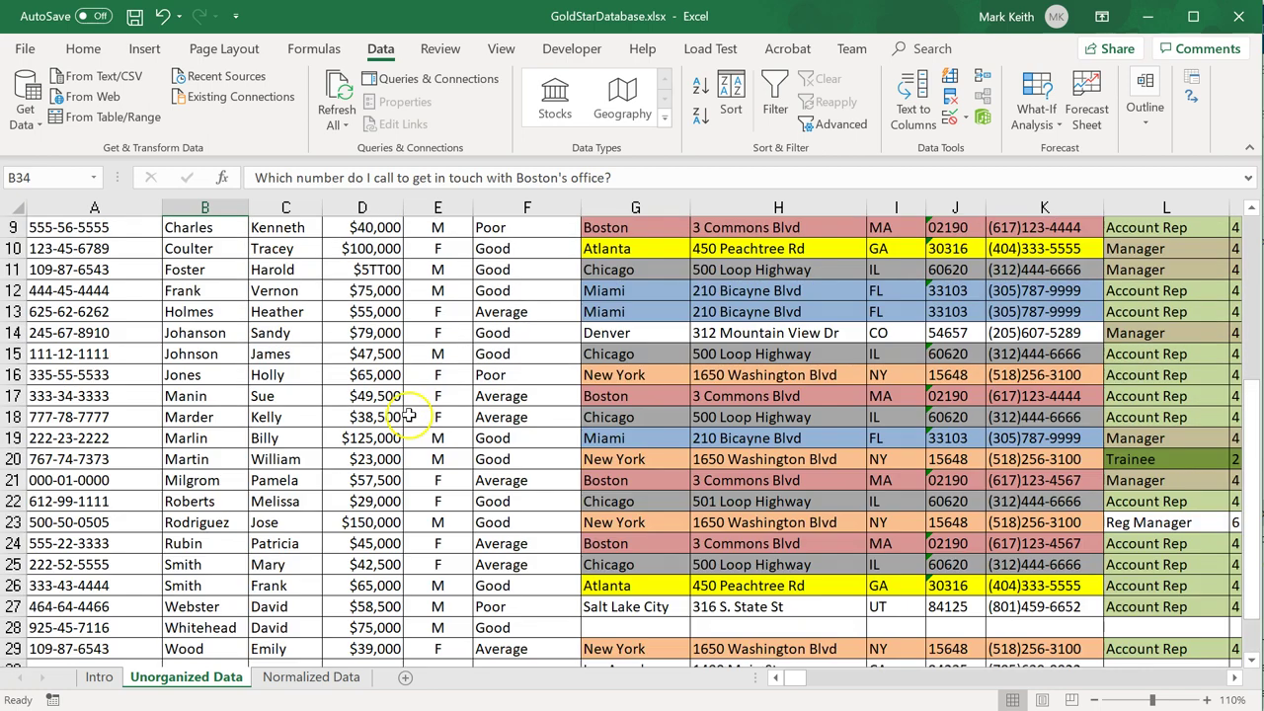
pyautogui.scroll(3, 408, 416)
pyautogui.scroll(-3, 650, 412)
pyautogui.scroll(3, 628, 410)
pyautogui.moveTo(627, 441); pyautogui.dragTo(977, 442)
pyautogui.click(1027, 444)
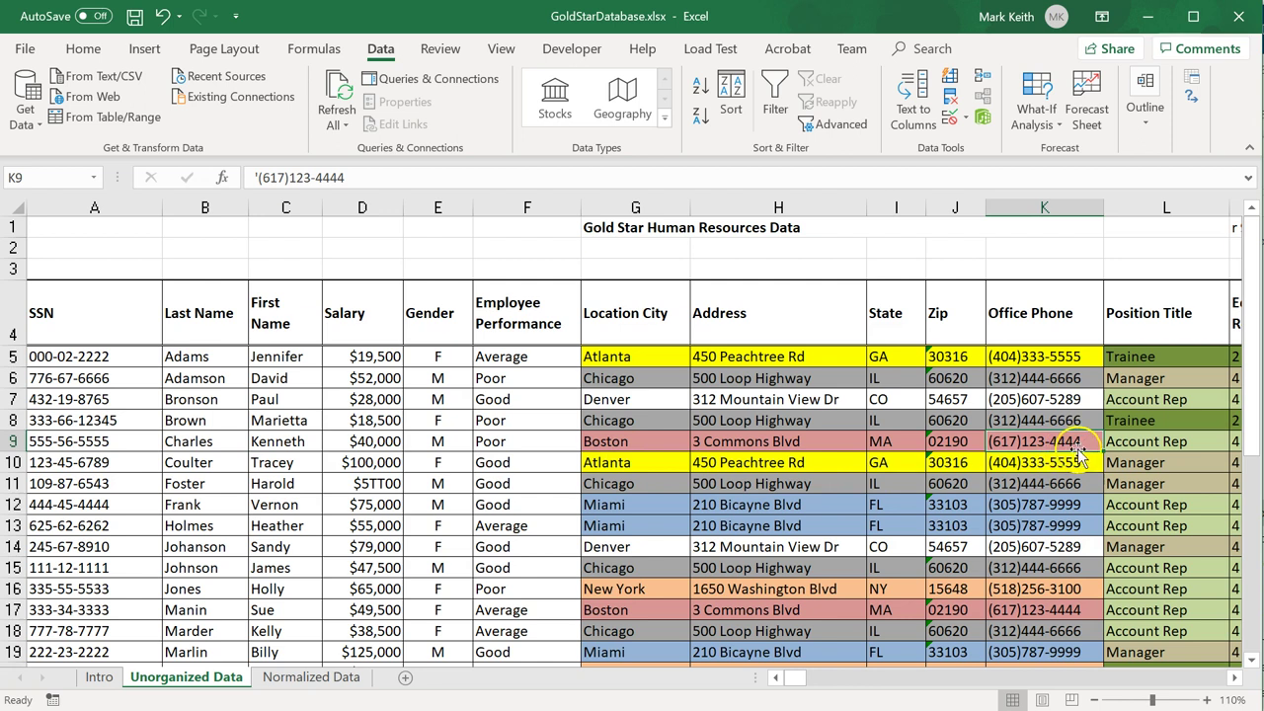
pyautogui.scroll(-3, 1071, 538)
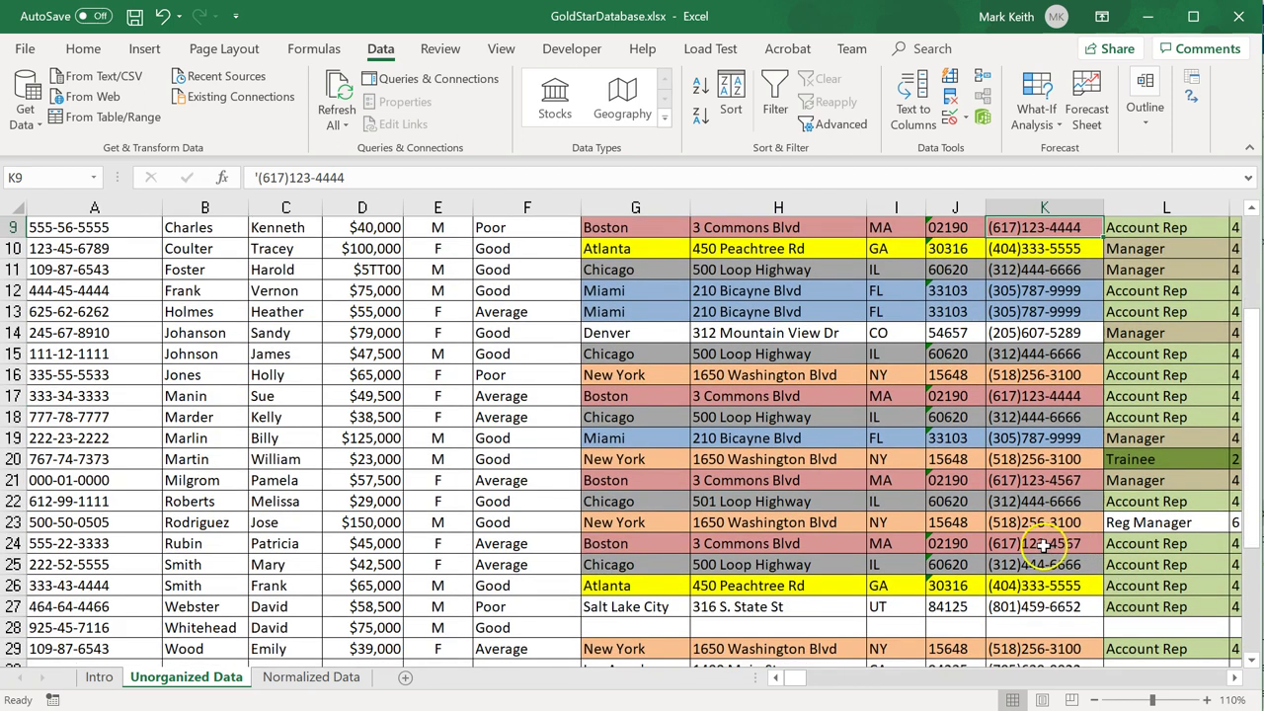
pyautogui.click(1071, 543)
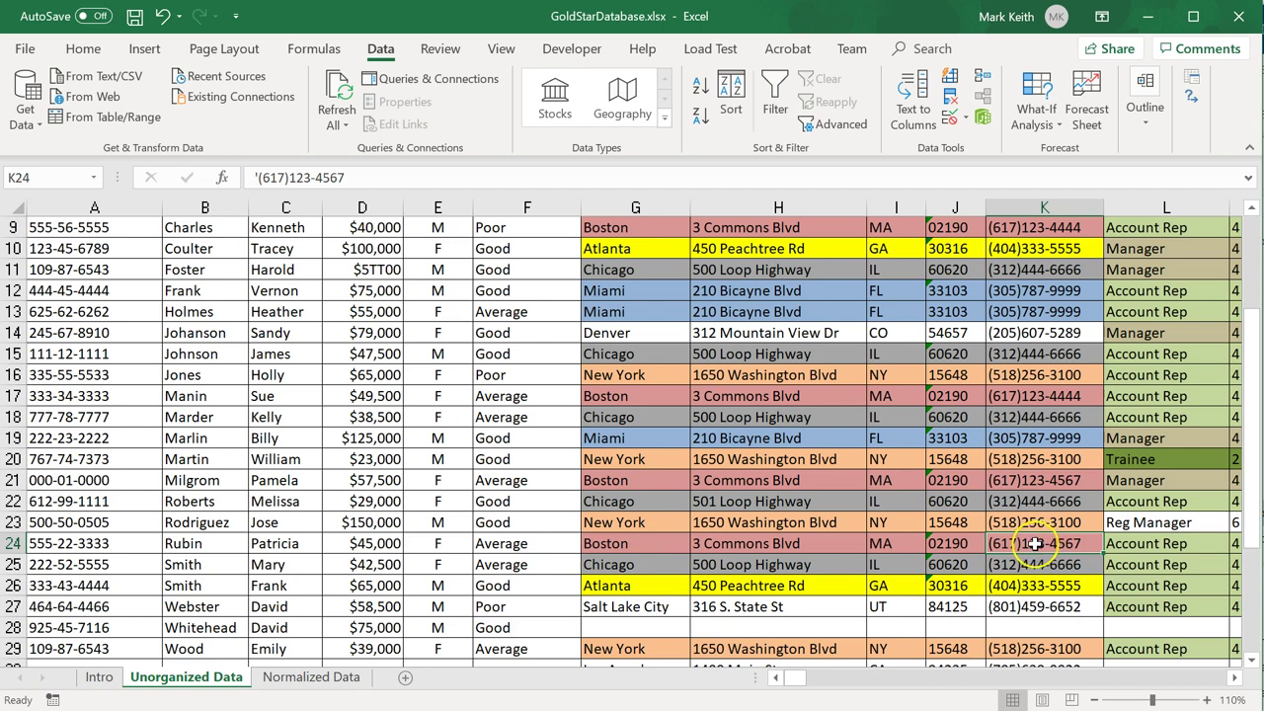
pyautogui.moveTo(1248, 325); pyautogui.dragTo(1255, 306)
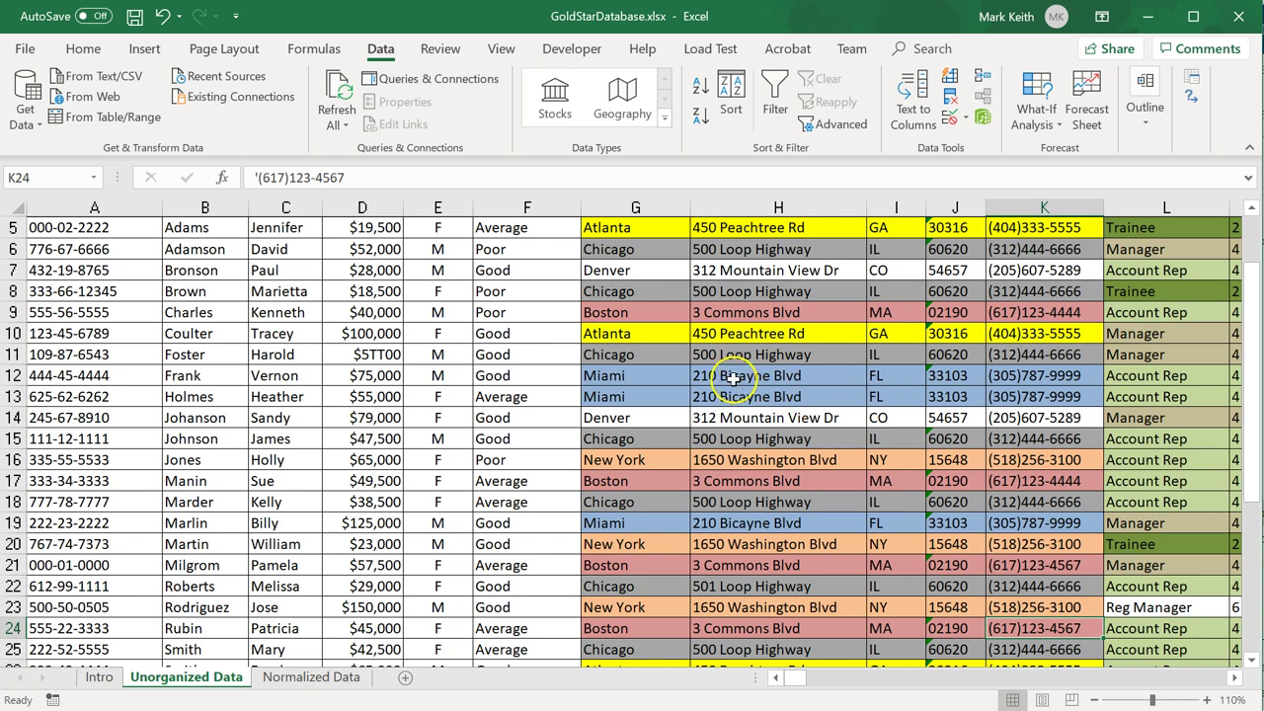
pyautogui.moveTo(612, 312); pyautogui.dragTo(1046, 312)
pyautogui.moveTo(617, 481); pyautogui.dragTo(1033, 480)
pyautogui.moveTo(637, 566); pyautogui.dragTo(1027, 565)
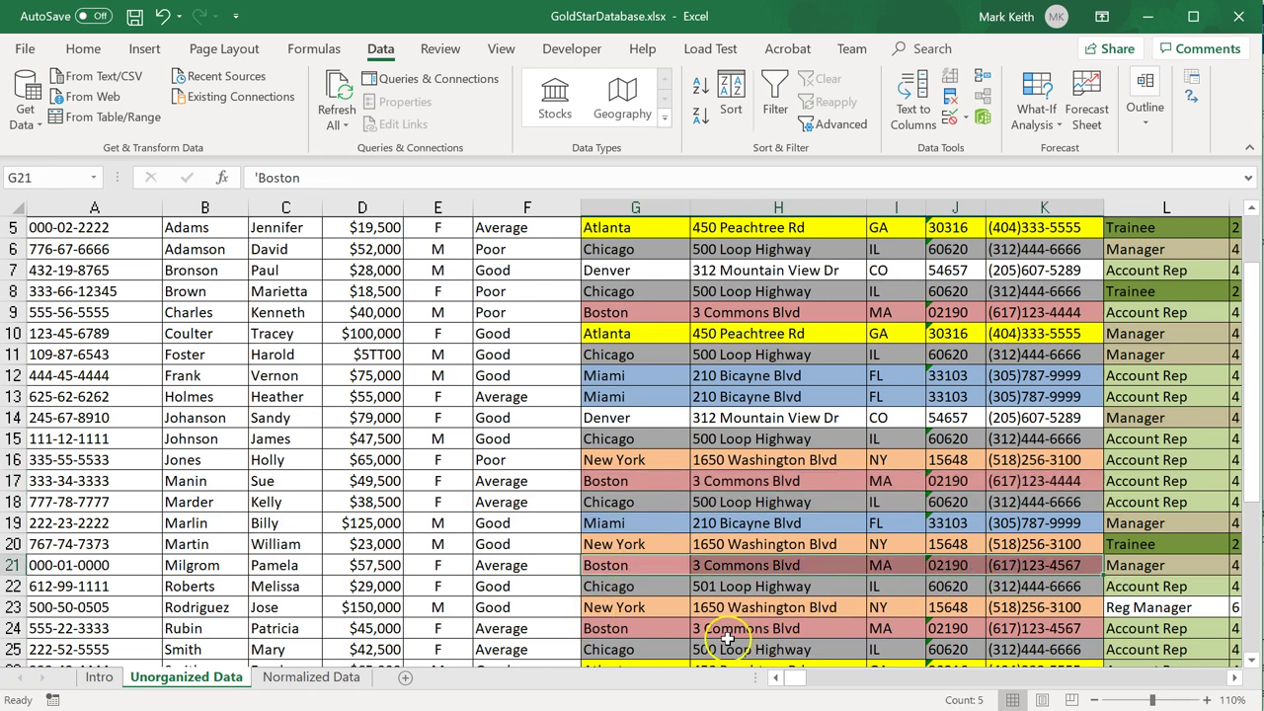
pyautogui.click(1027, 628)
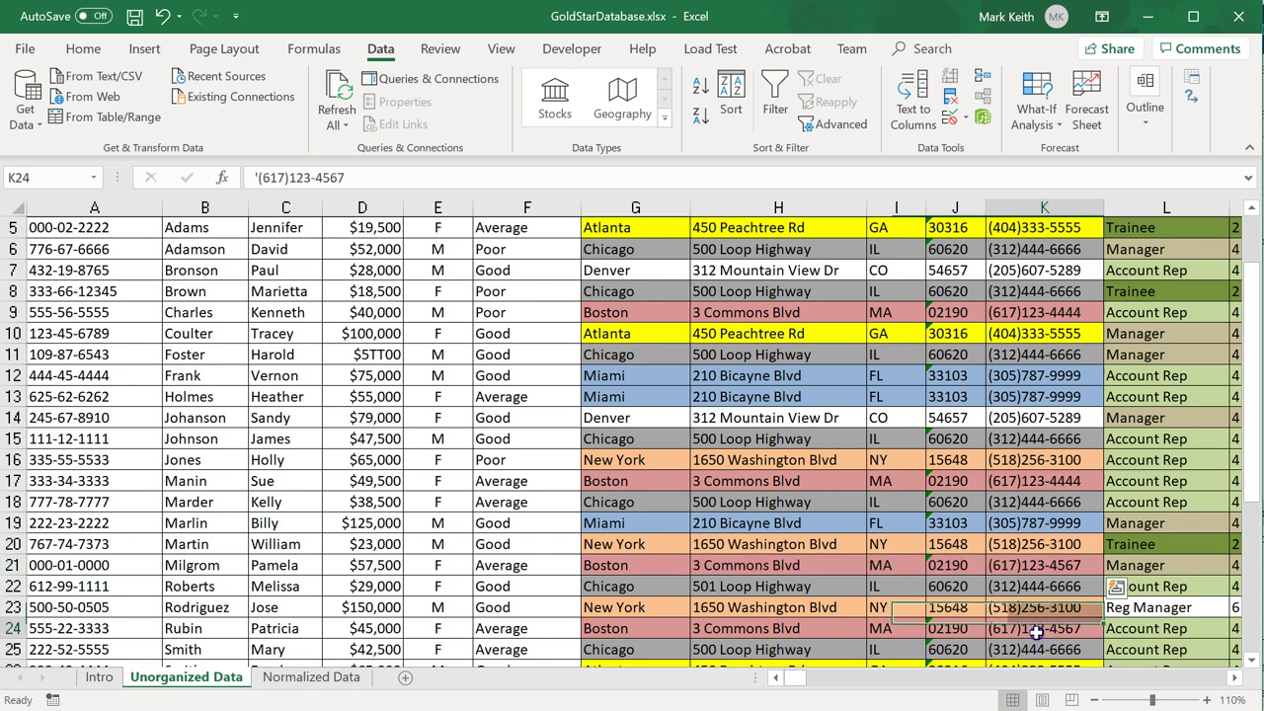
pyautogui.click(1032, 565)
pyautogui.click(1027, 628)
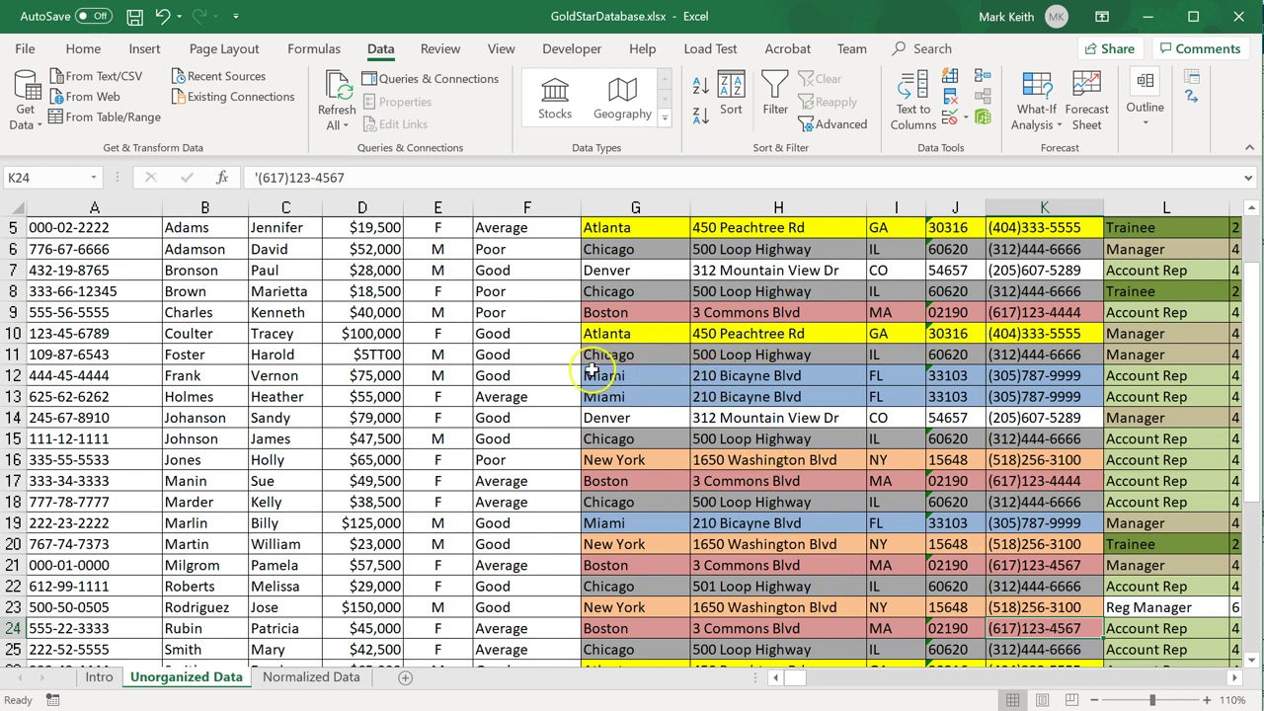
pyautogui.click(368, 229)
pyautogui.hotkey('ctrl', 'shift', 'Down')
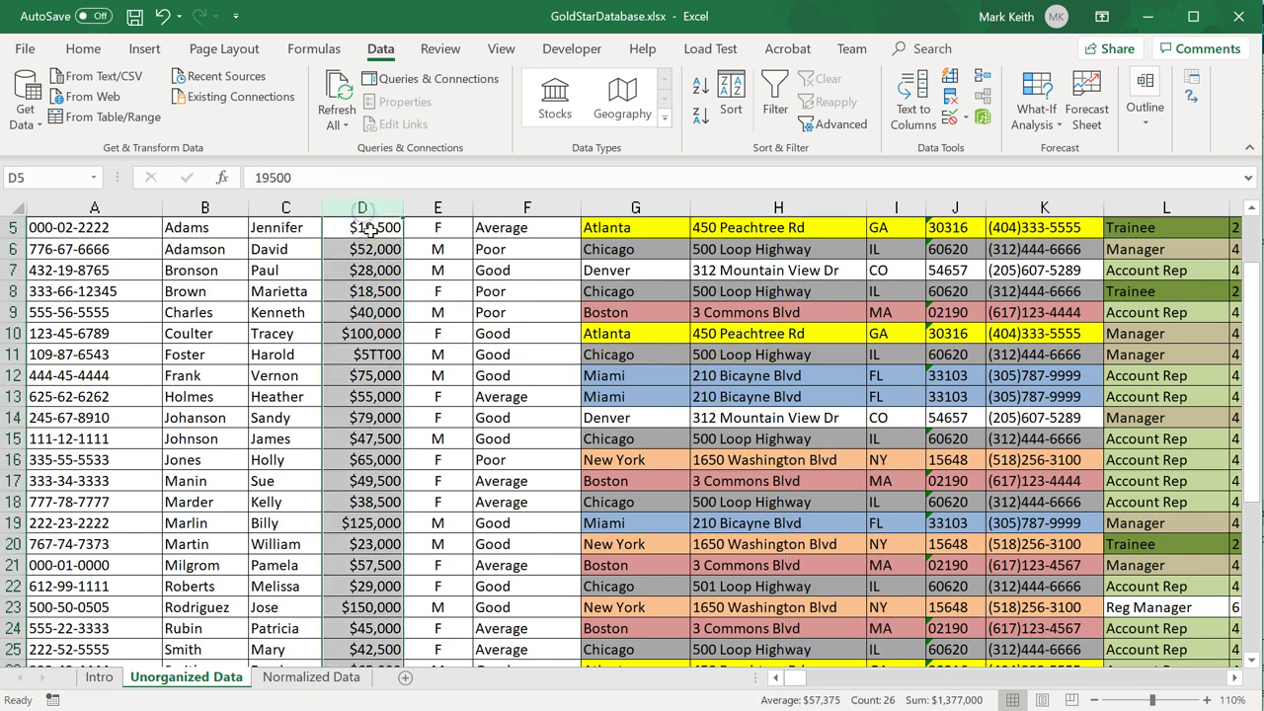
pyautogui.click(71, 228)
pyautogui.hotkey('ctrl', 'shift', 'Down')
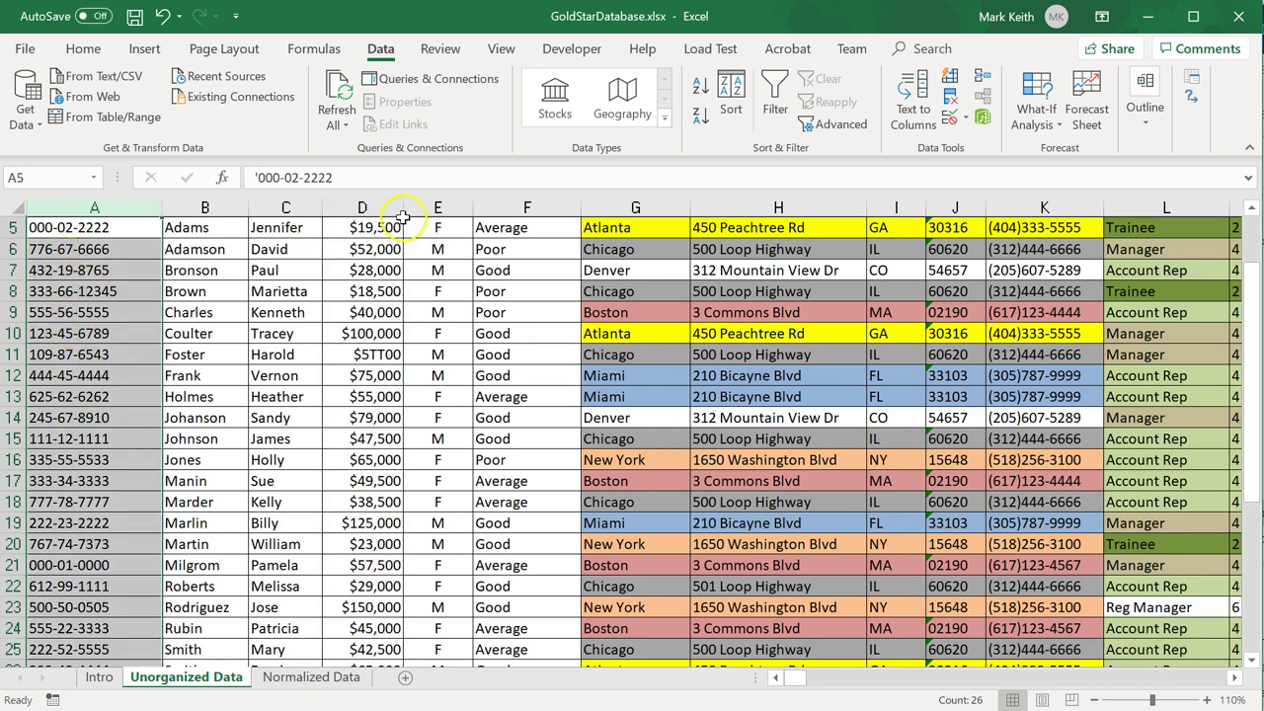
pyautogui.click(367, 229)
pyautogui.hotkey('ctrl', 'shift', 'Down')
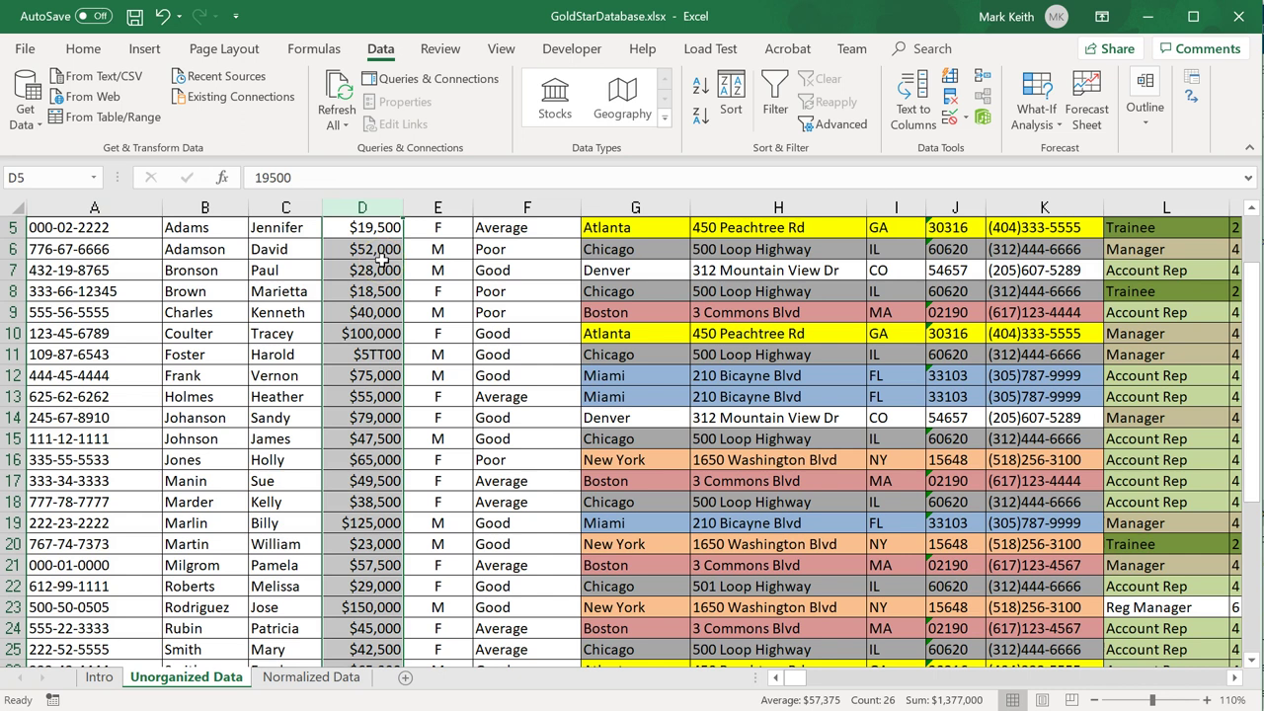
pyautogui.click(1059, 209)
pyautogui.click(1036, 313)
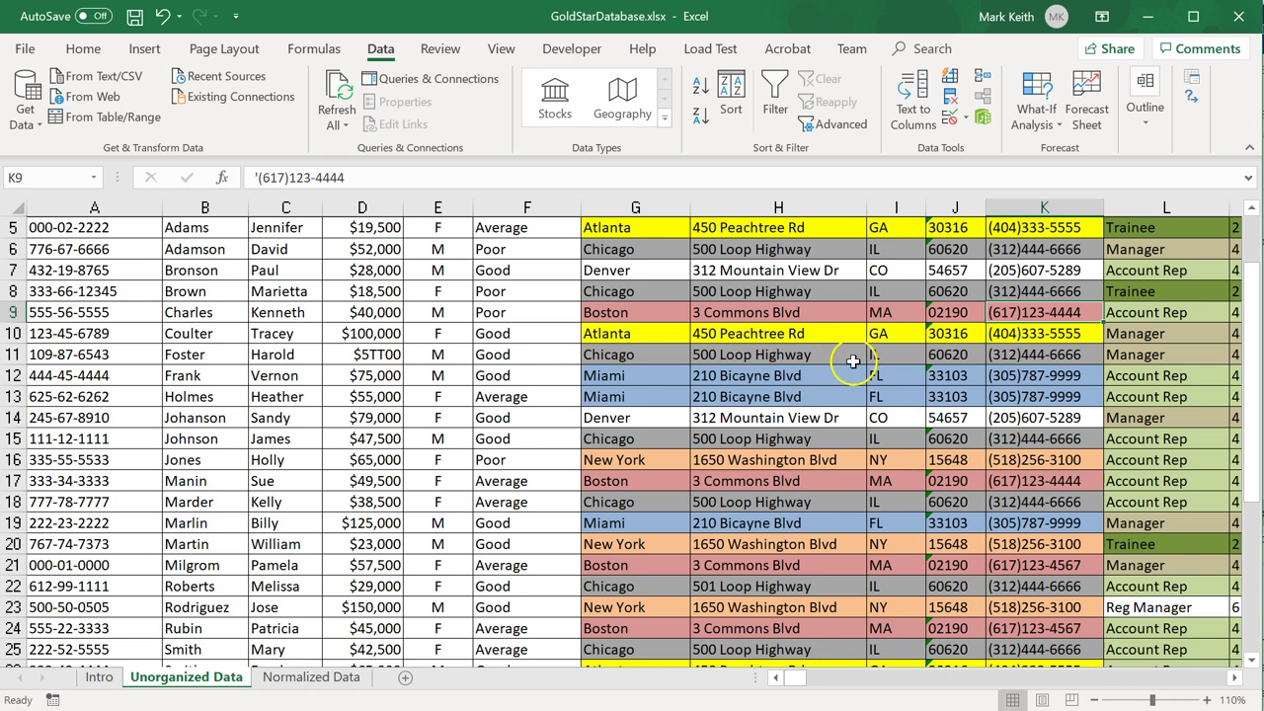
pyautogui.scroll(-1, 671, 488)
pyautogui.scroll(-7, 670, 488)
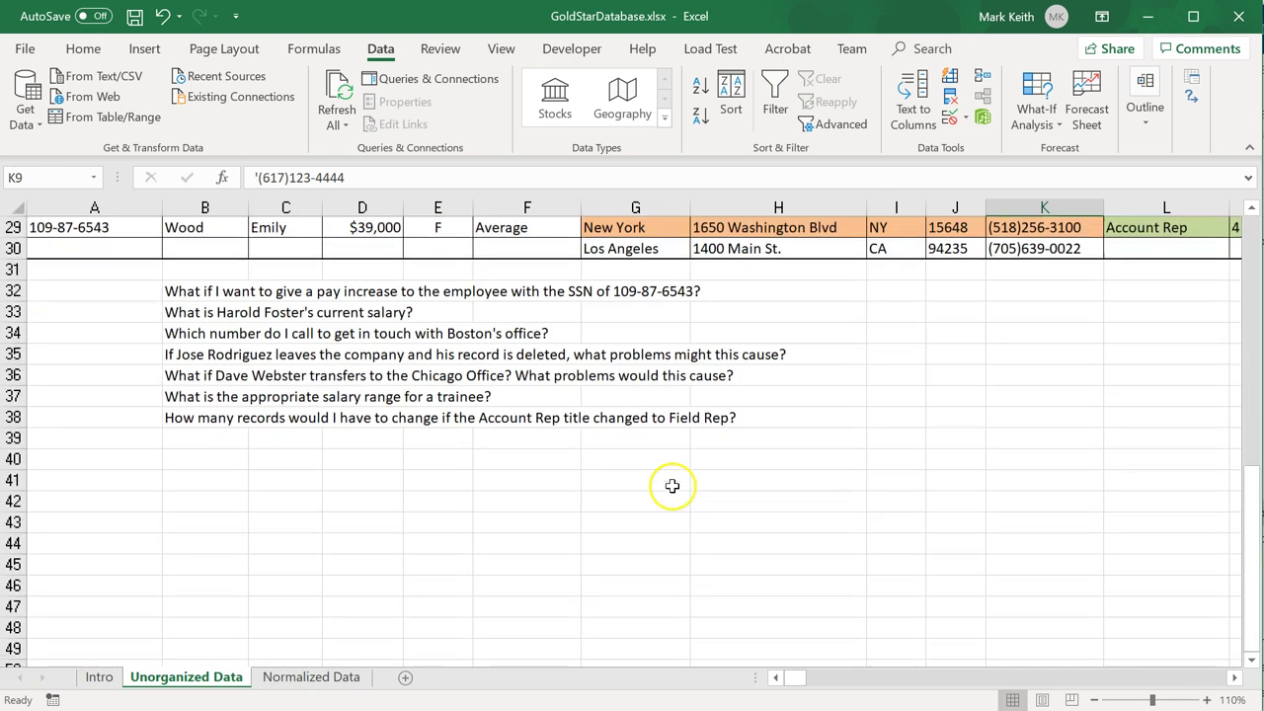
pyautogui.moveTo(206, 353); pyautogui.dragTo(205, 413)
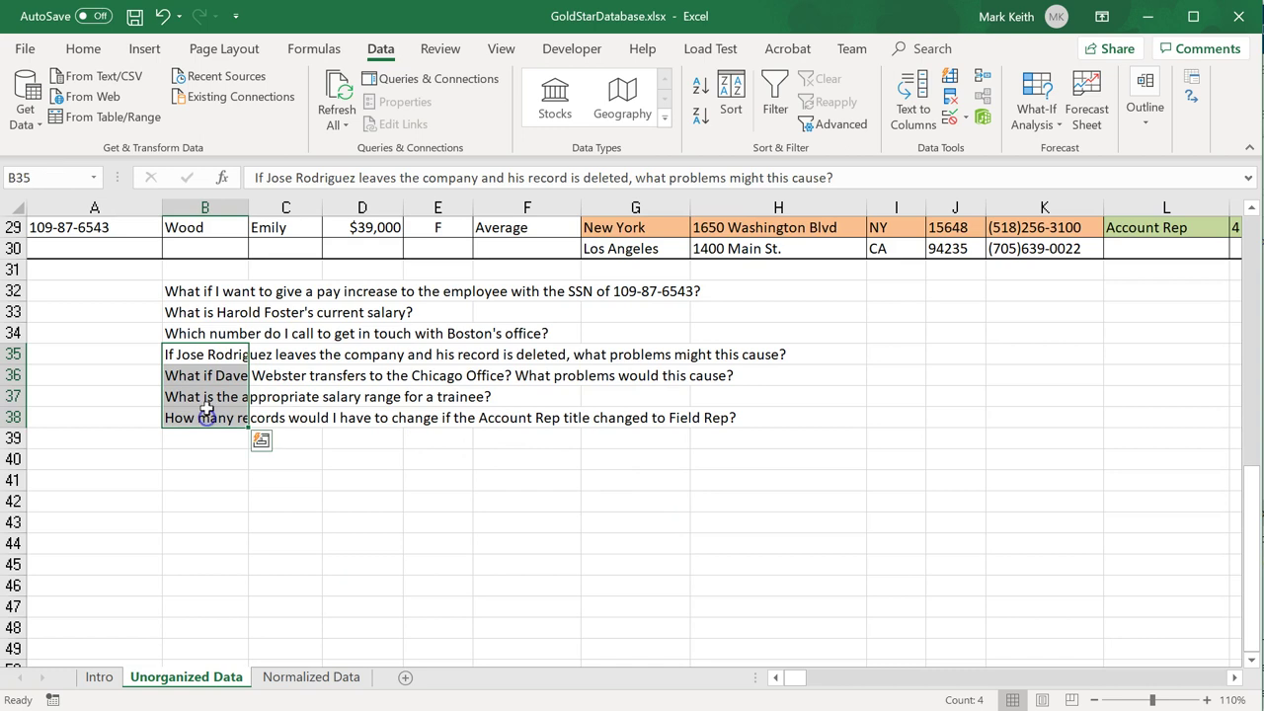
pyautogui.click(206, 353)
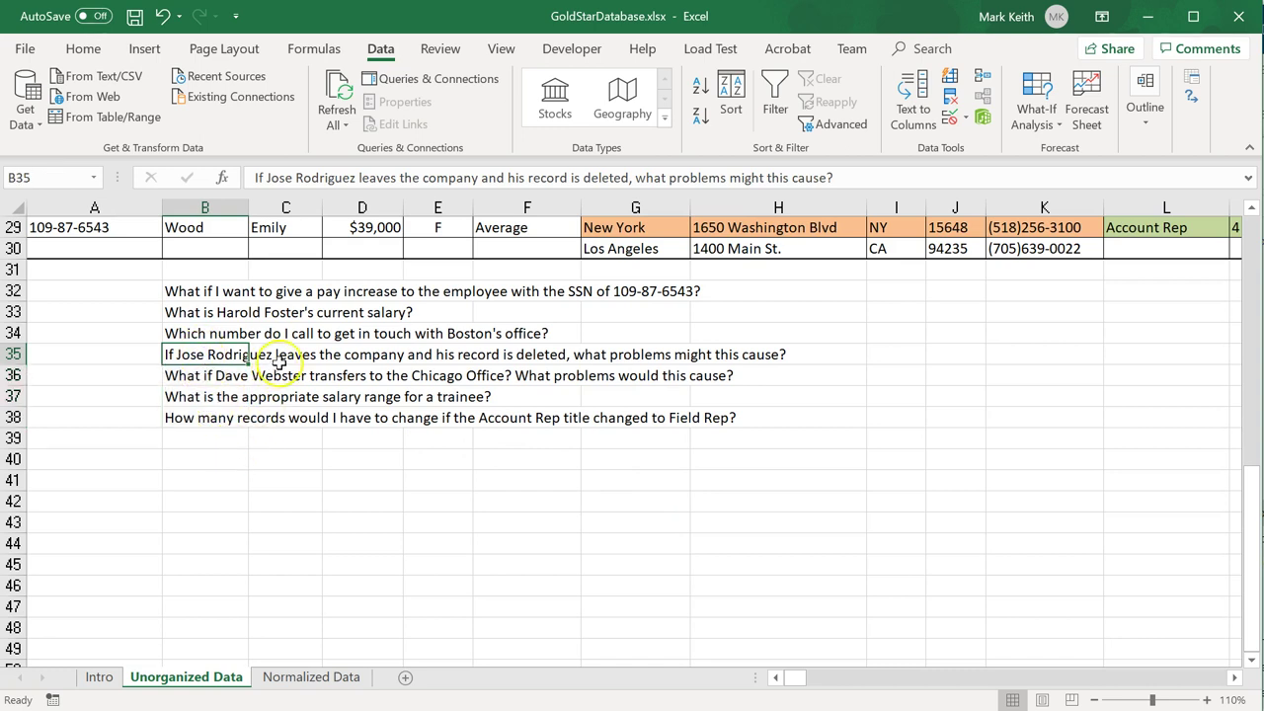
pyautogui.scroll(10, 612, 355)
pyautogui.scroll(-5, 612, 357)
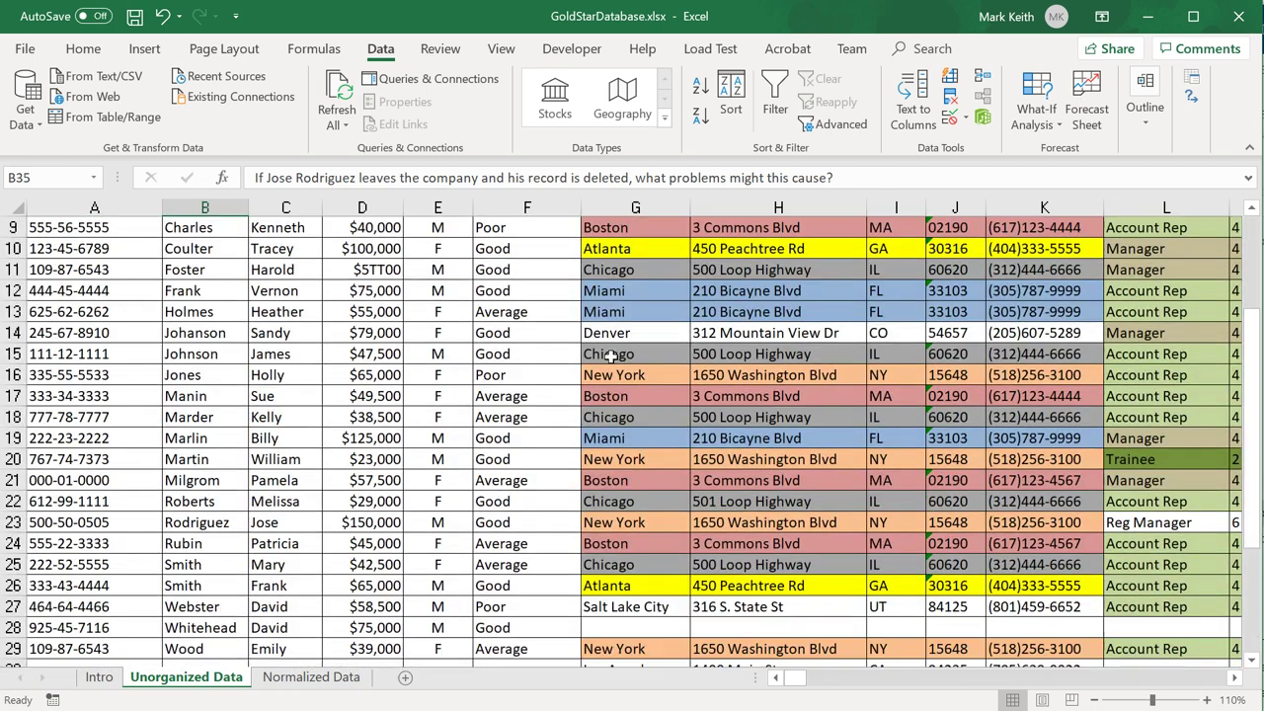
pyautogui.click(16, 353)
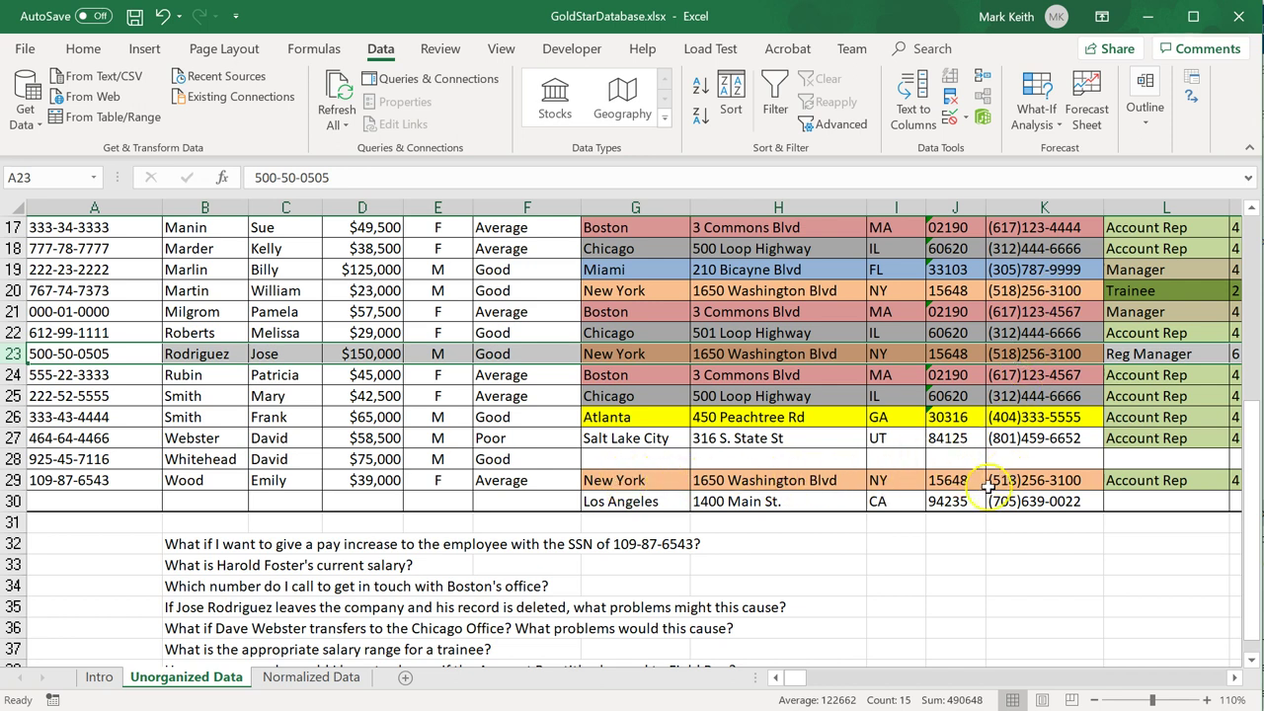
pyautogui.moveTo(799, 678)
pyautogui.mouseDown()
pyautogui.moveTo(823, 677)
pyautogui.moveTo(802, 679)
pyautogui.mouseUp()
pyautogui.scroll(5, 948, 523)
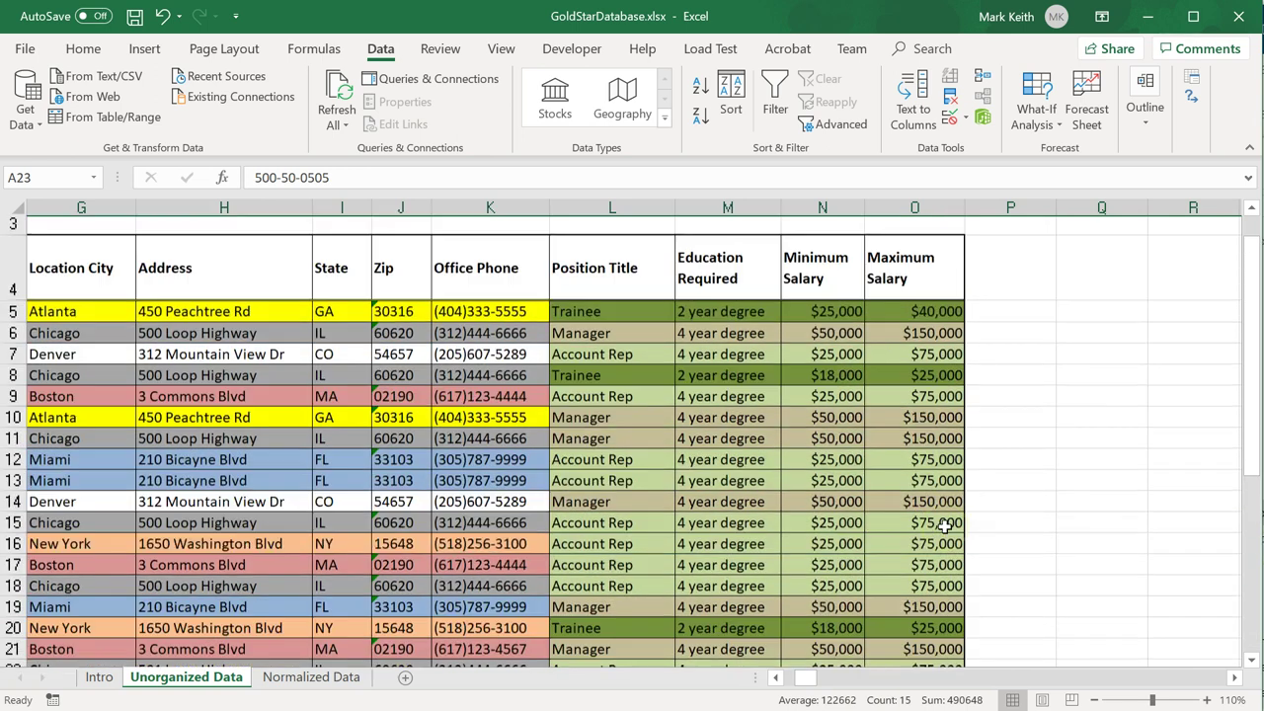
pyautogui.scroll(-3, 945, 526)
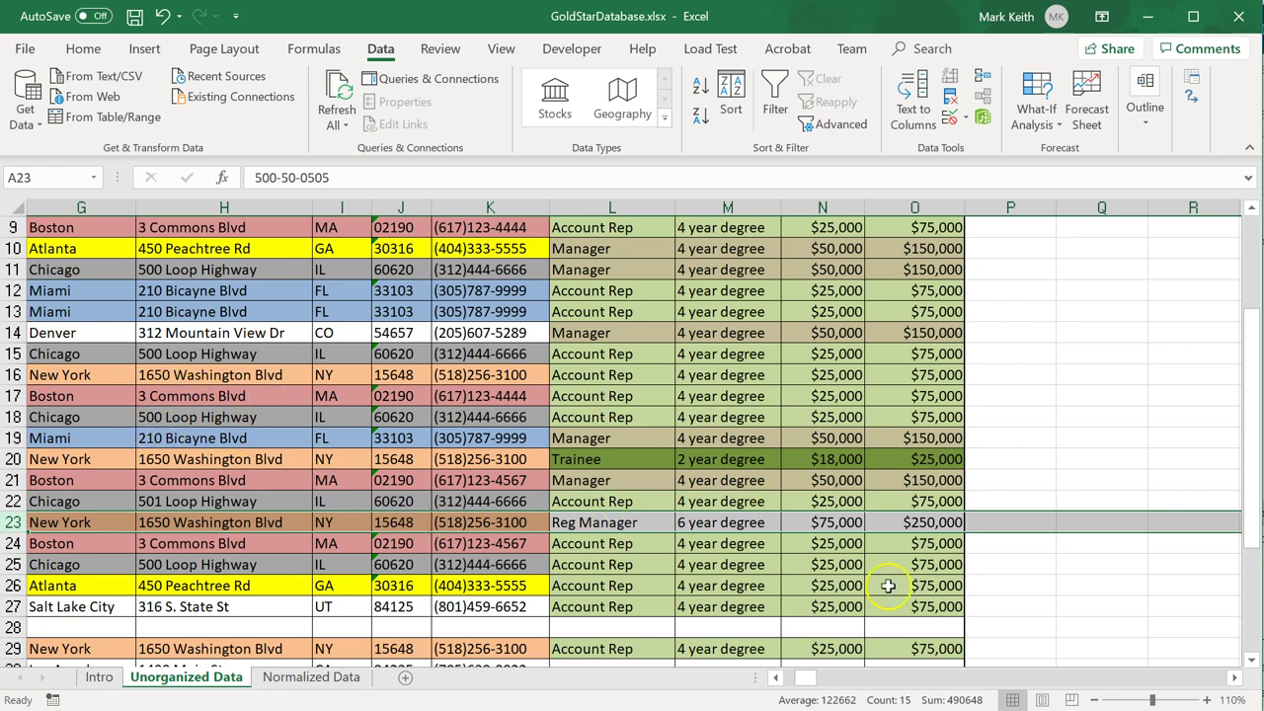
pyautogui.moveTo(809, 678); pyautogui.dragTo(795, 679)
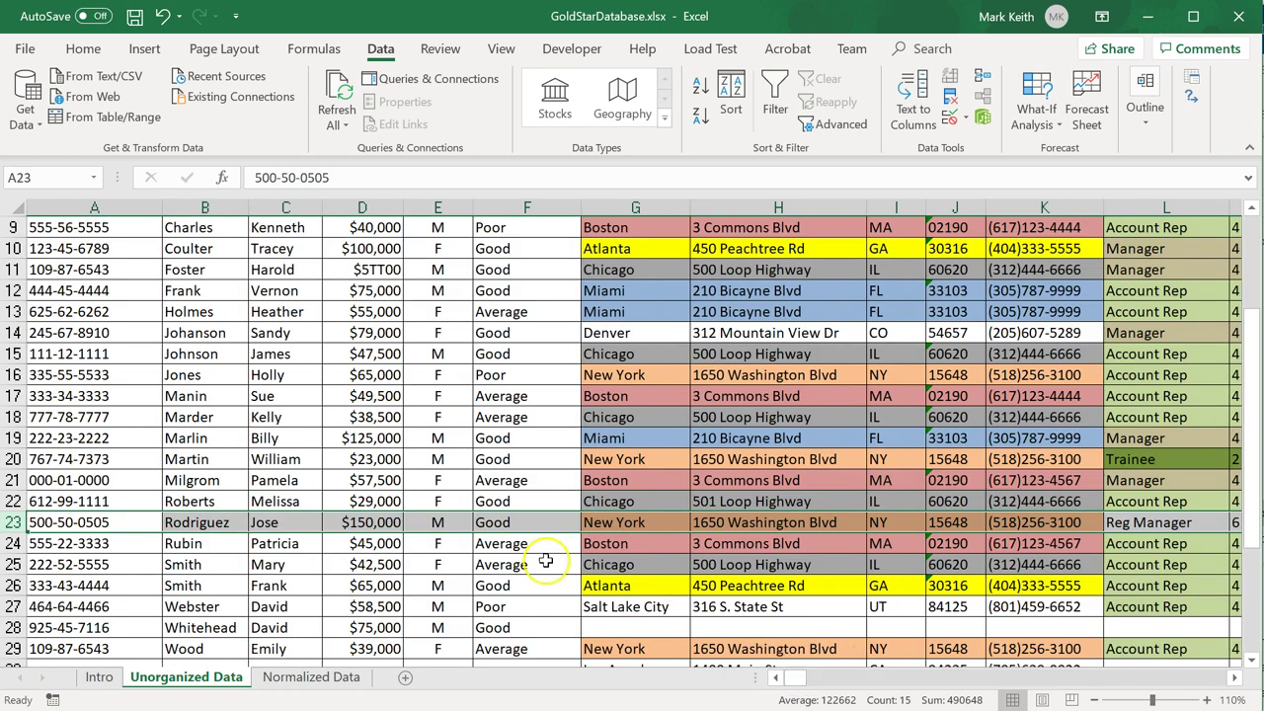
pyautogui.scroll(-5, 530, 551)
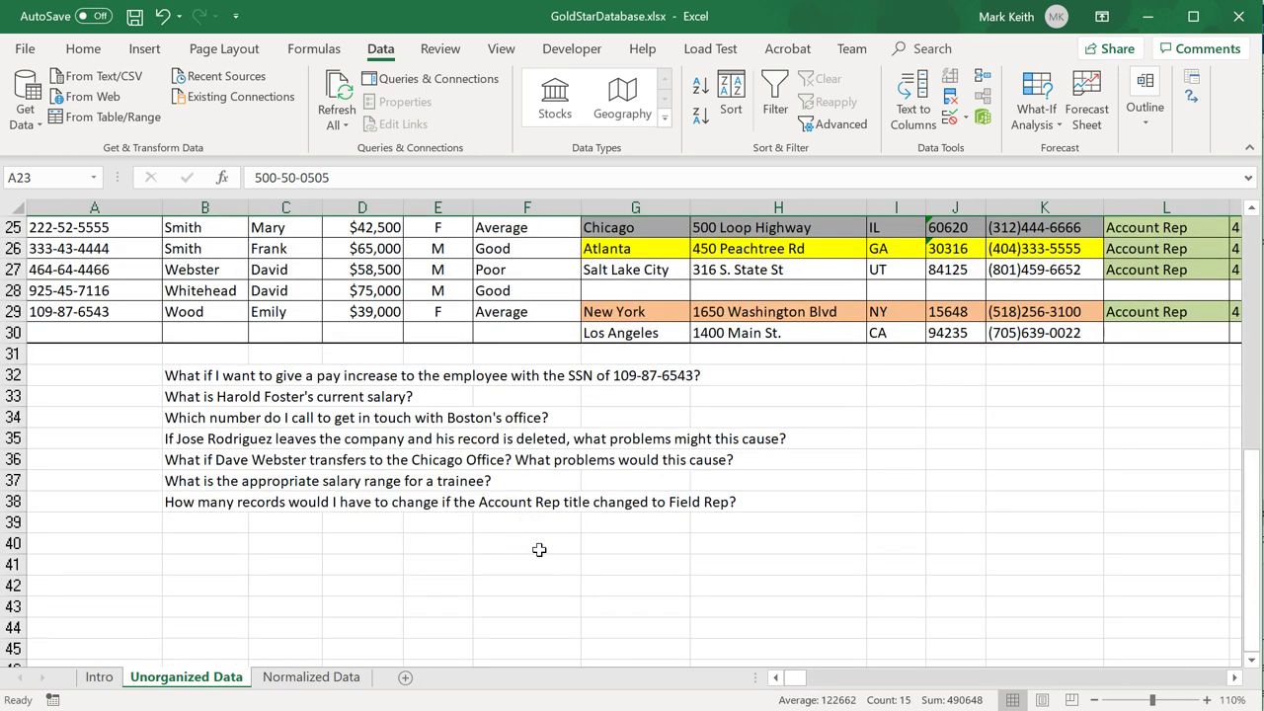
# Switch to the Normalized Data sheet and highlight the employee, Office and Position tables
pyautogui.click(312, 677)
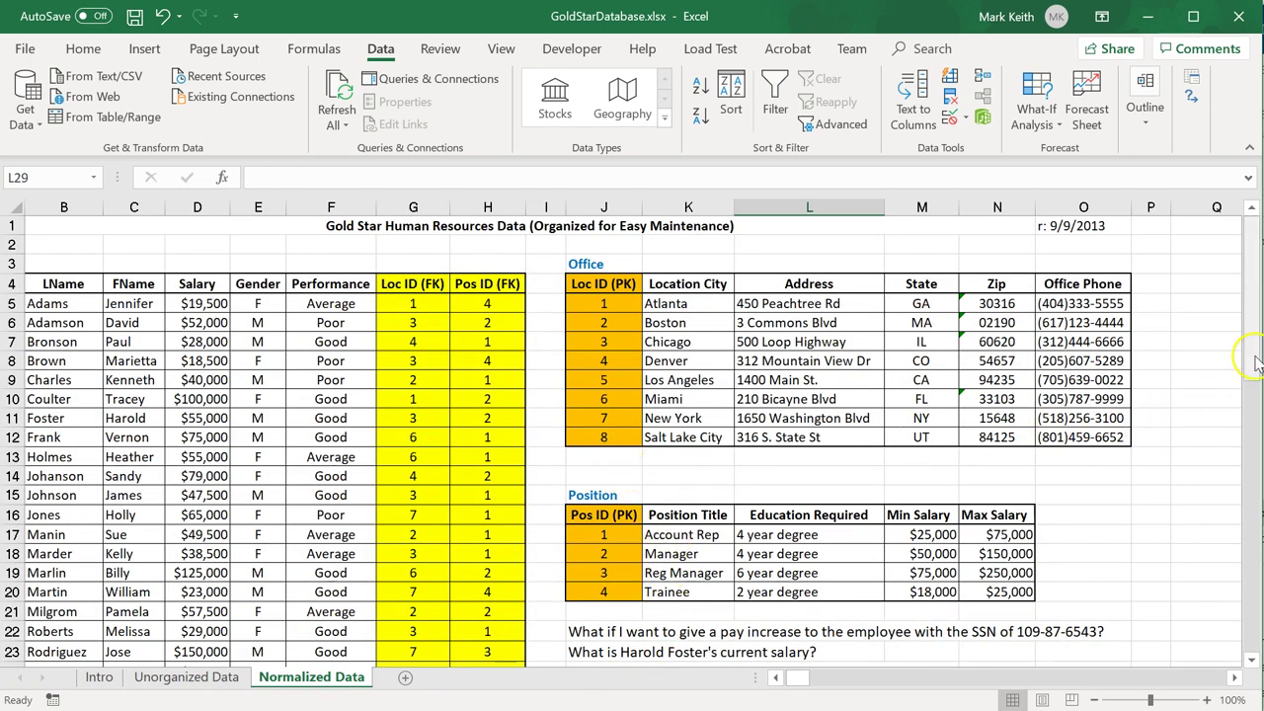
pyautogui.moveTo(1255, 363); pyautogui.dragTo(1249, 358)
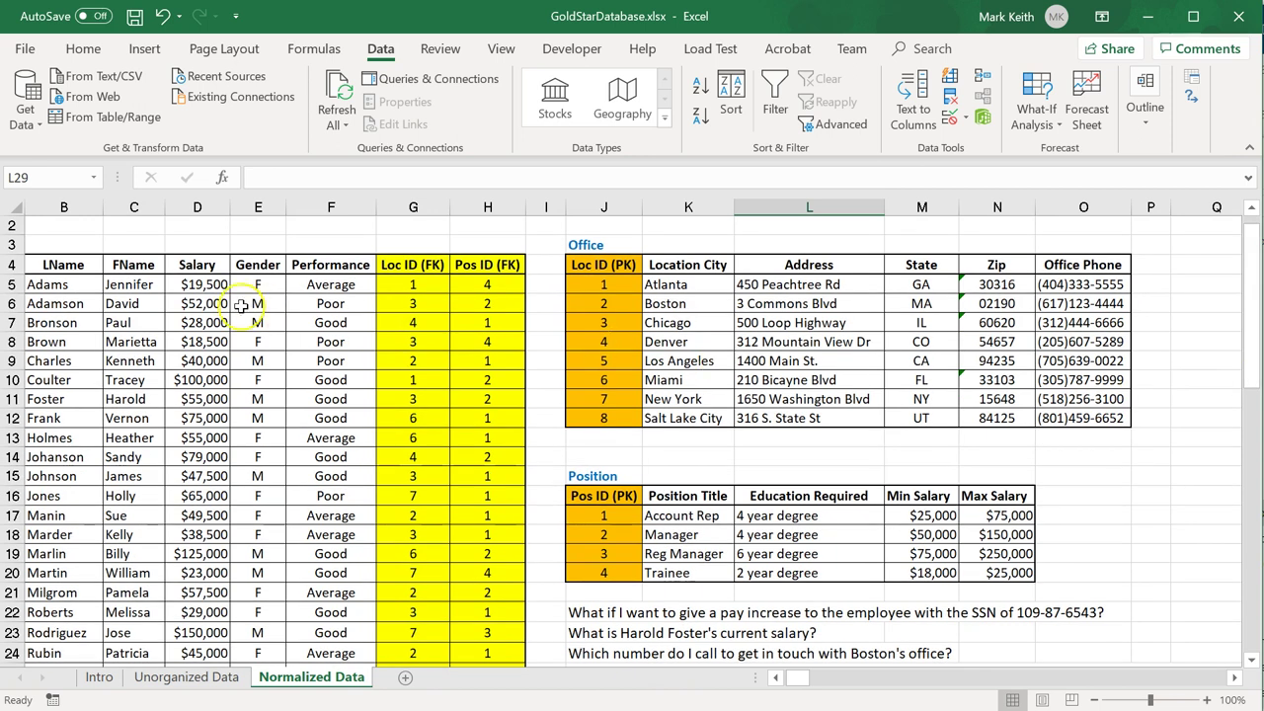
pyautogui.moveTo(79, 266); pyautogui.dragTo(331, 379)
pyautogui.moveTo(688, 264); pyautogui.dragTo(1095, 361)
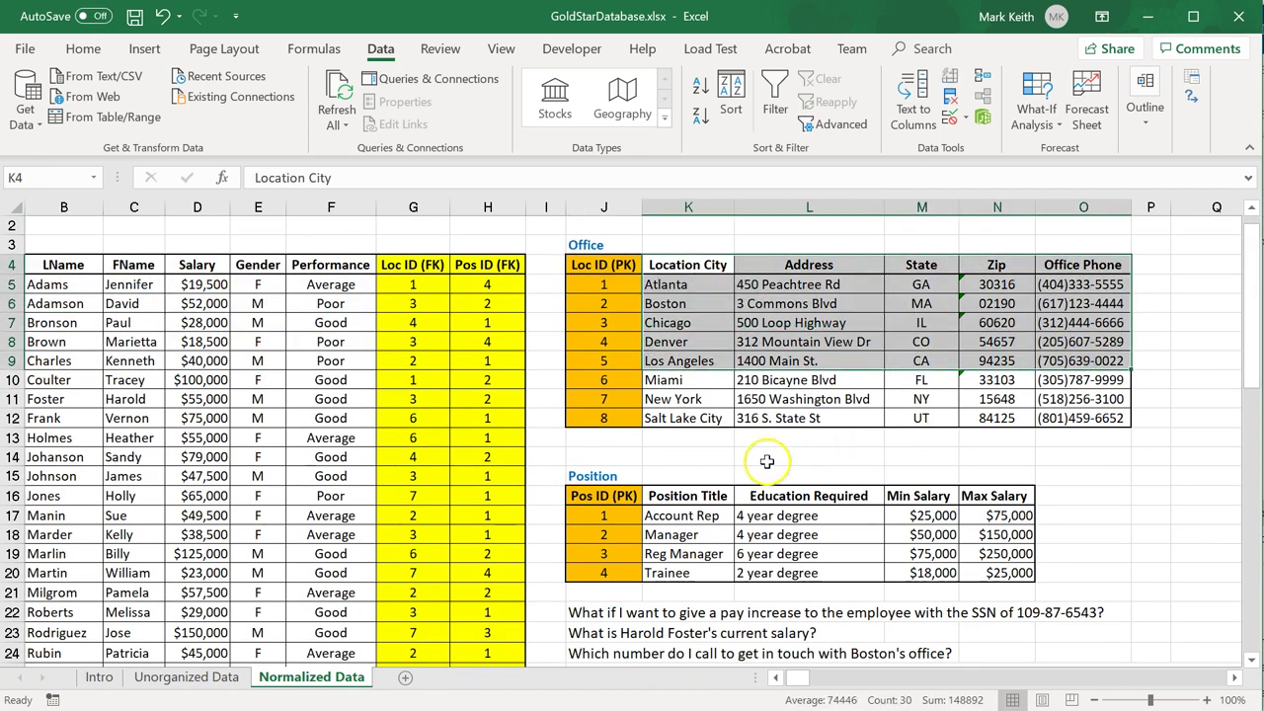
pyautogui.moveTo(688, 499); pyautogui.dragTo(972, 570)
pyautogui.moveTo(691, 267); pyautogui.dragTo(1056, 417)
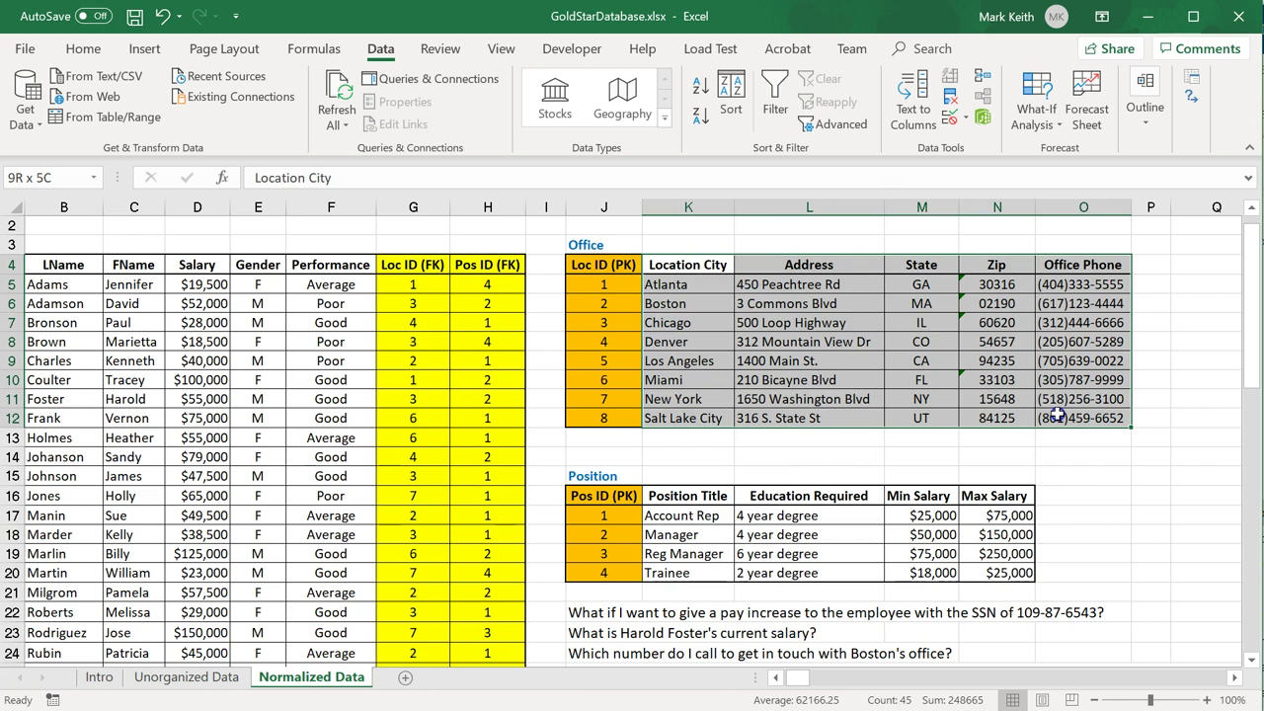
pyautogui.moveTo(1056, 417); pyautogui.dragTo(1056, 417)
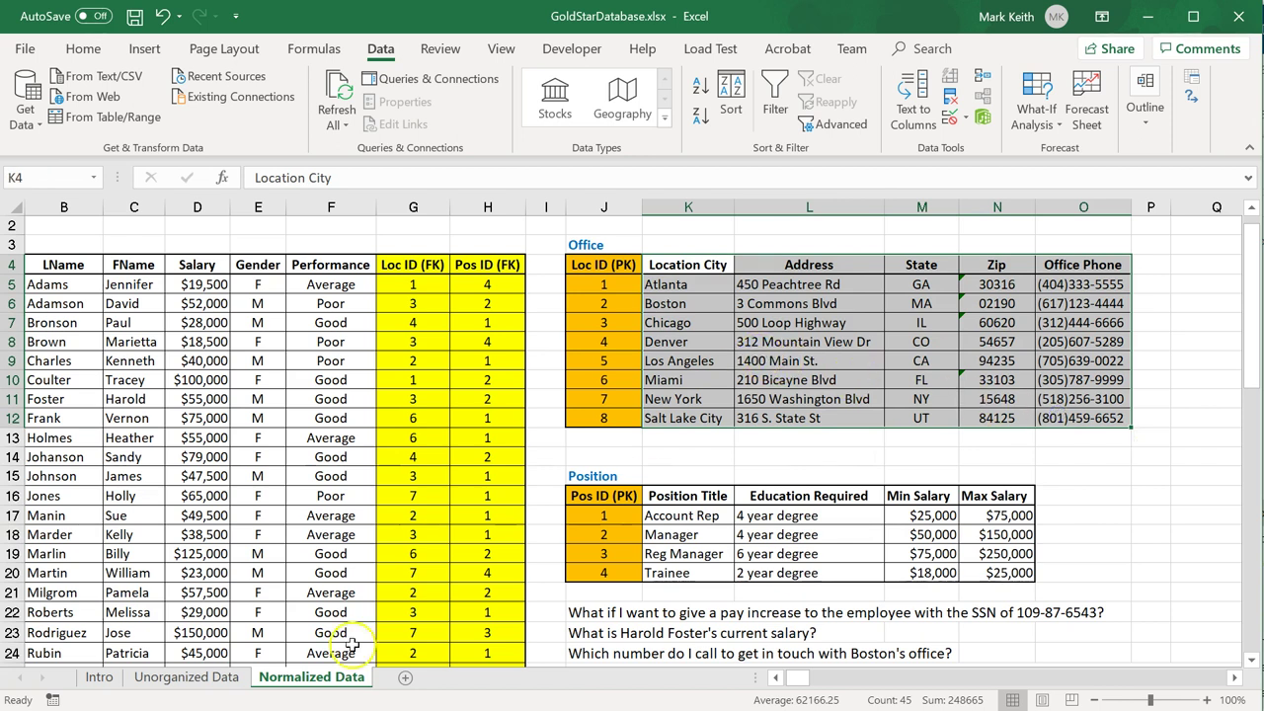
# Compare the Boston phone question with Boston's single phone number in the Office table
pyautogui.click(193, 677)
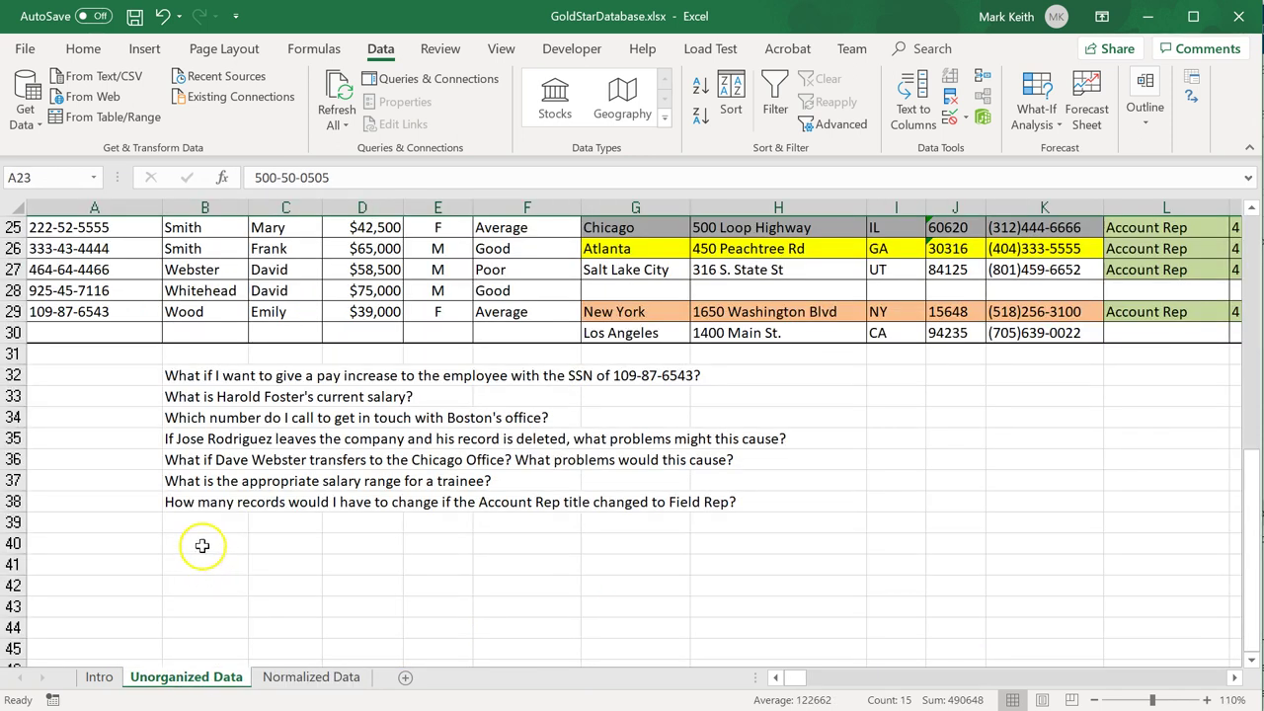
pyautogui.click(197, 418)
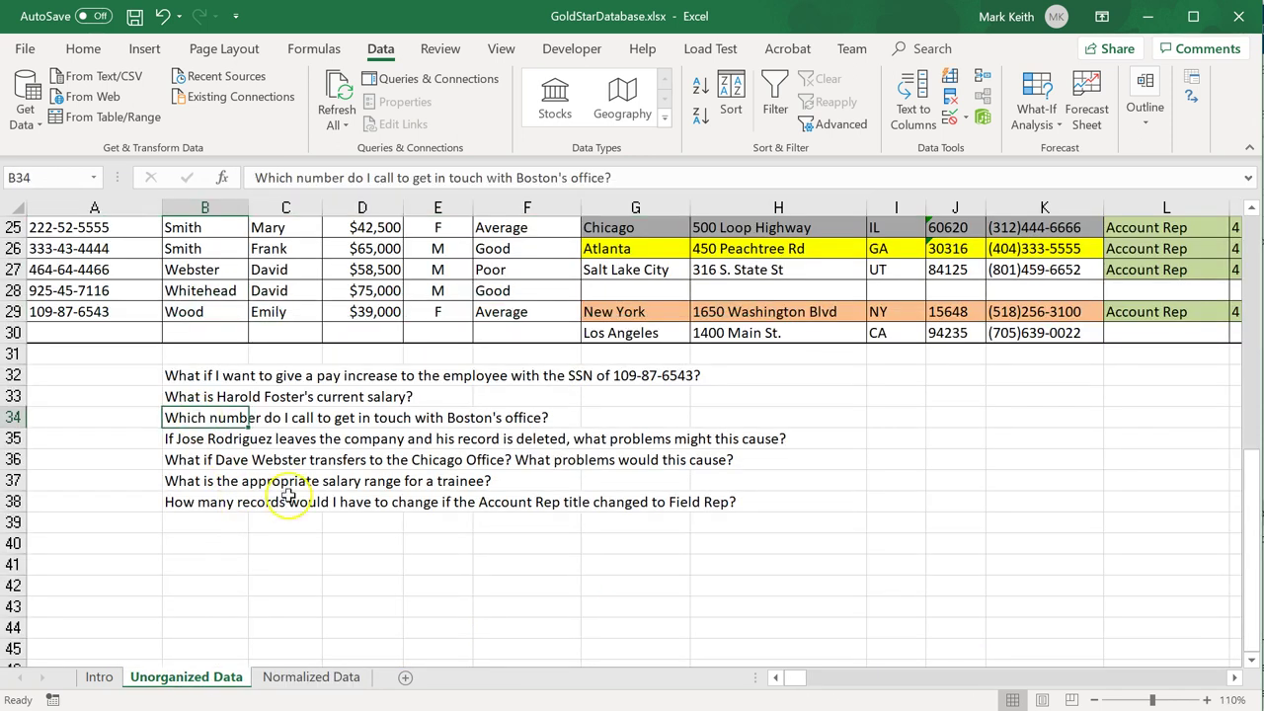
pyautogui.click(318, 677)
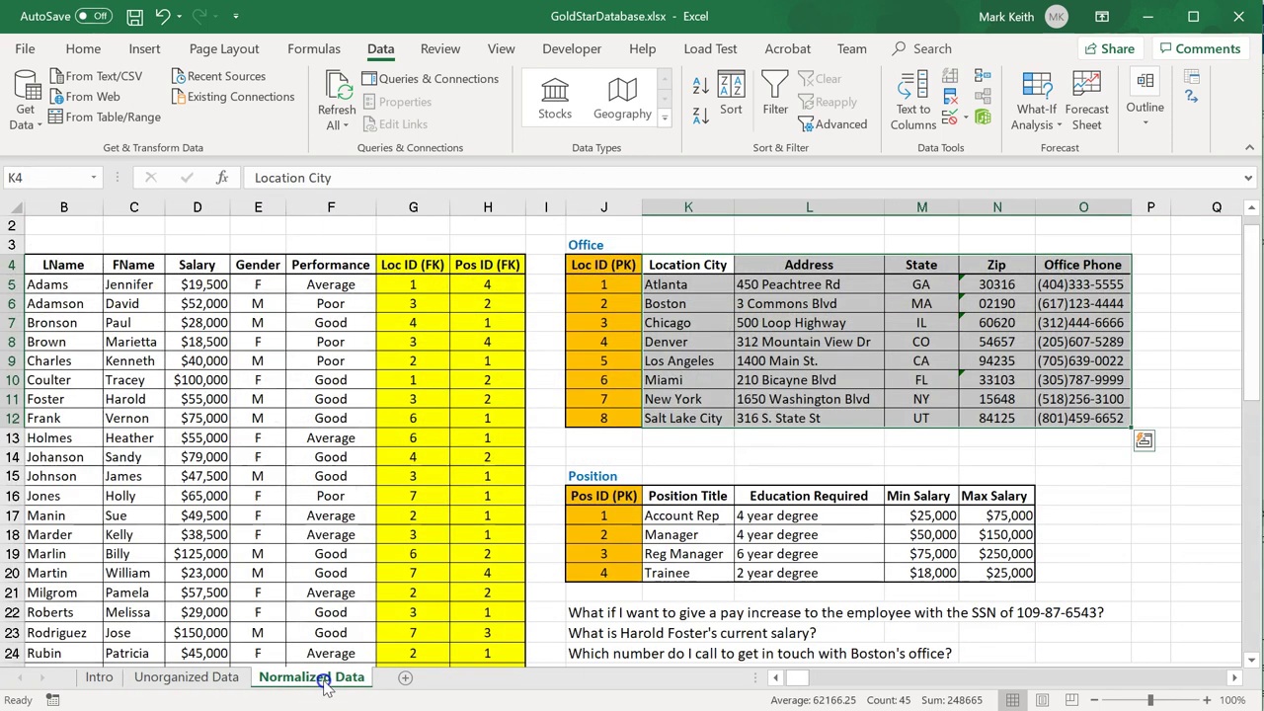
pyautogui.click(707, 303)
pyautogui.click(1082, 303)
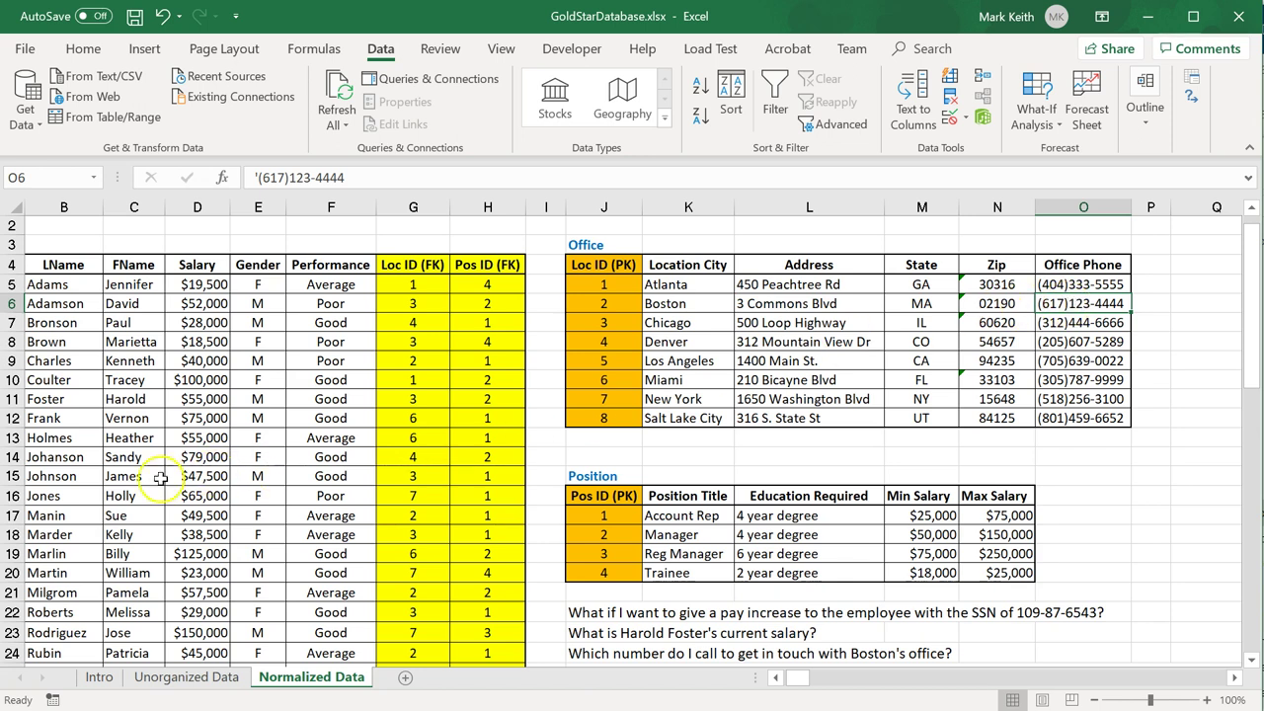
pyautogui.scroll(-5, 65, 496)
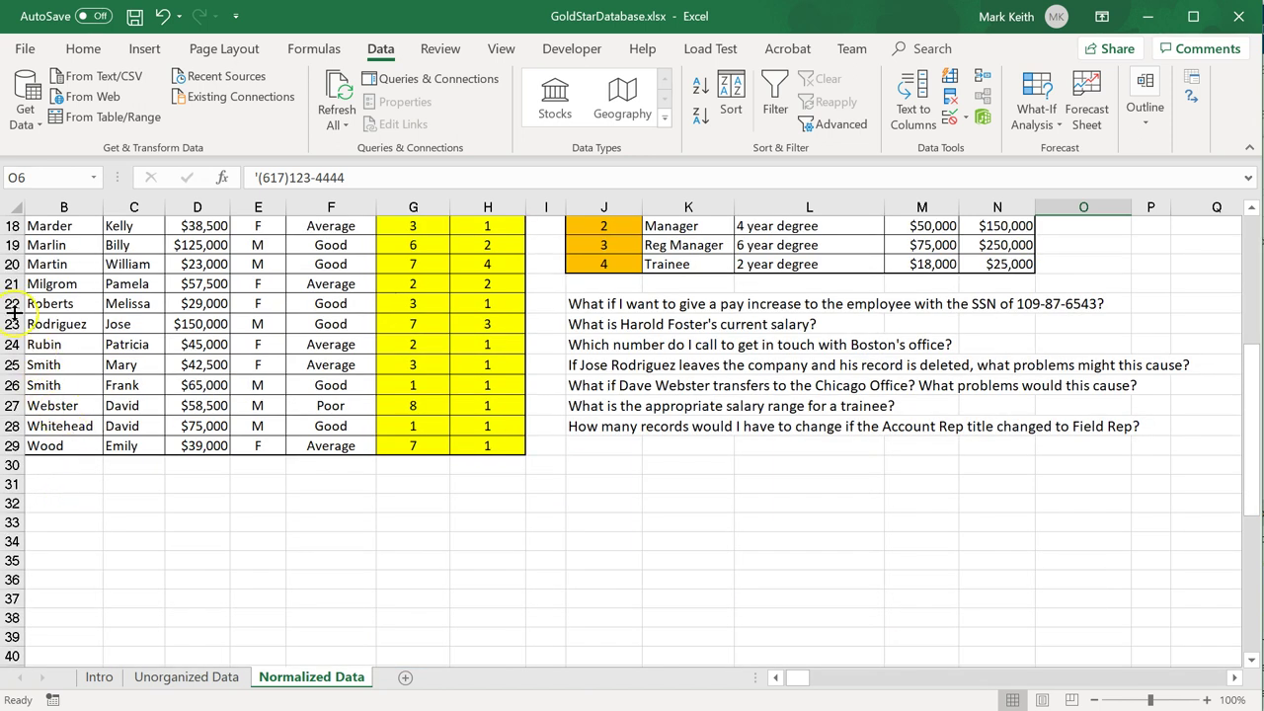
pyautogui.moveTo(39, 324); pyautogui.dragTo(460, 325)
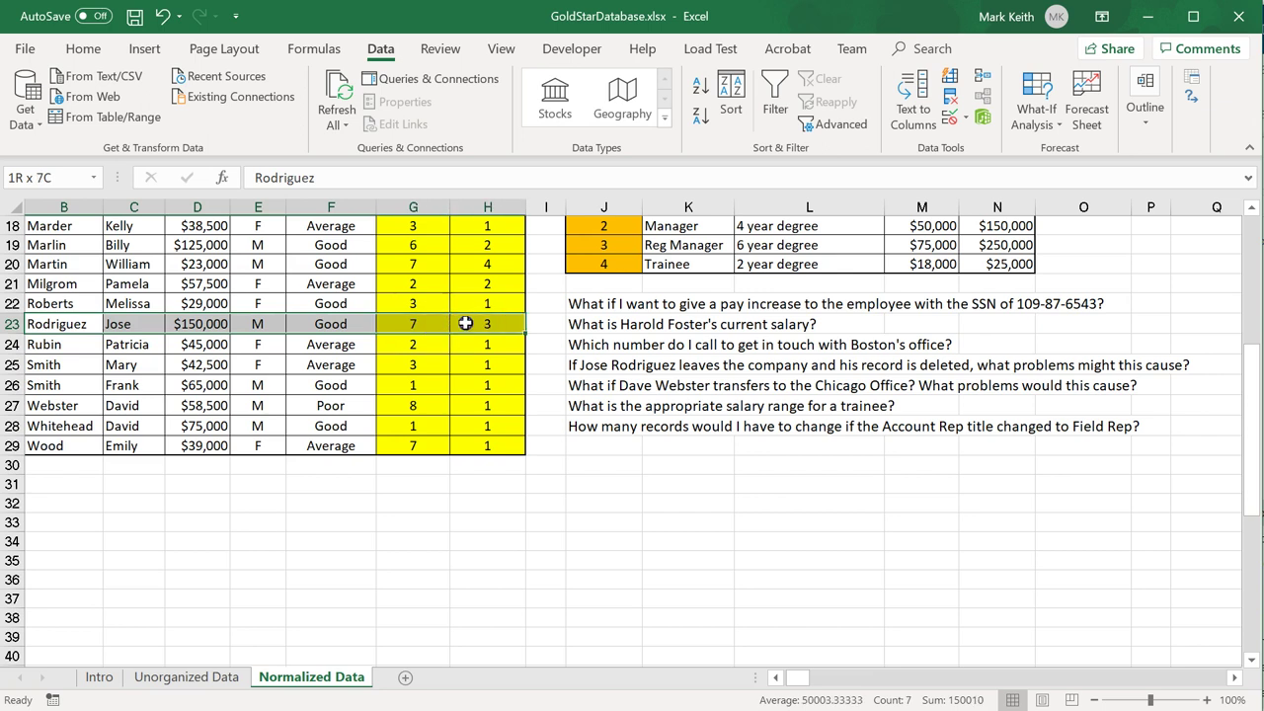
pyautogui.scroll(3, 536, 362)
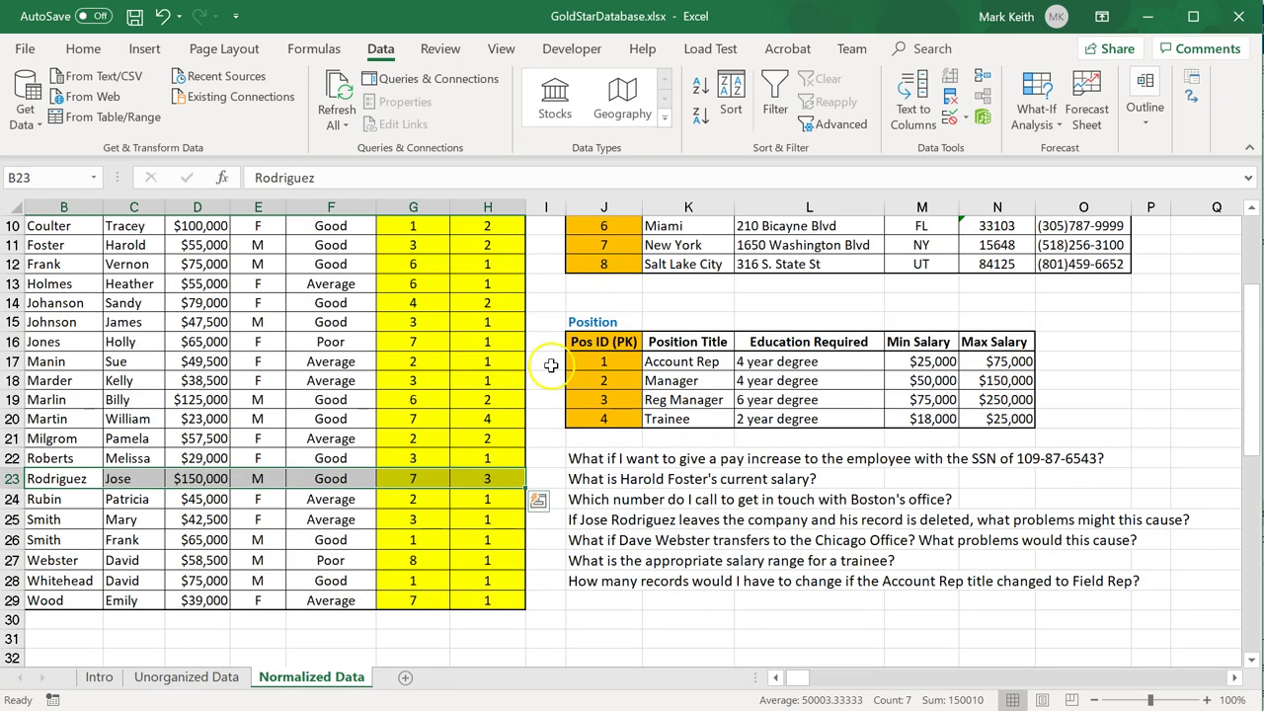
pyautogui.moveTo(679, 400); pyautogui.dragTo(980, 397)
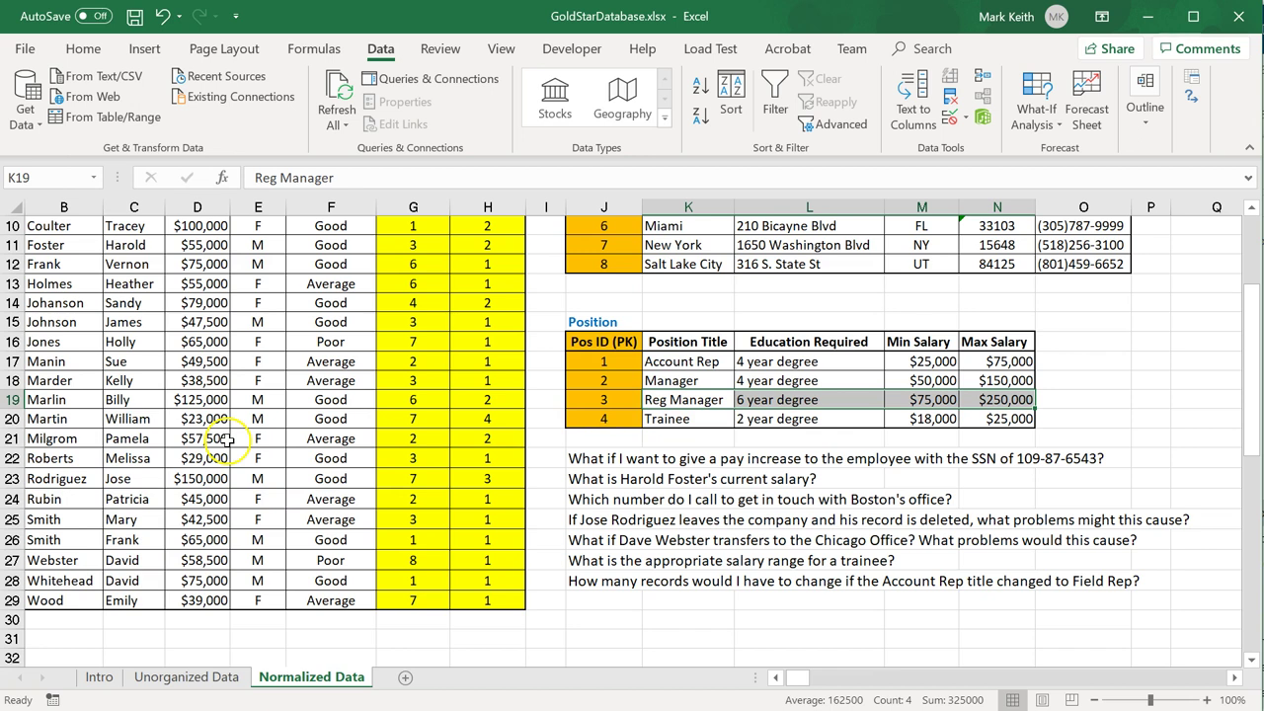
pyautogui.scroll(2, 254, 456)
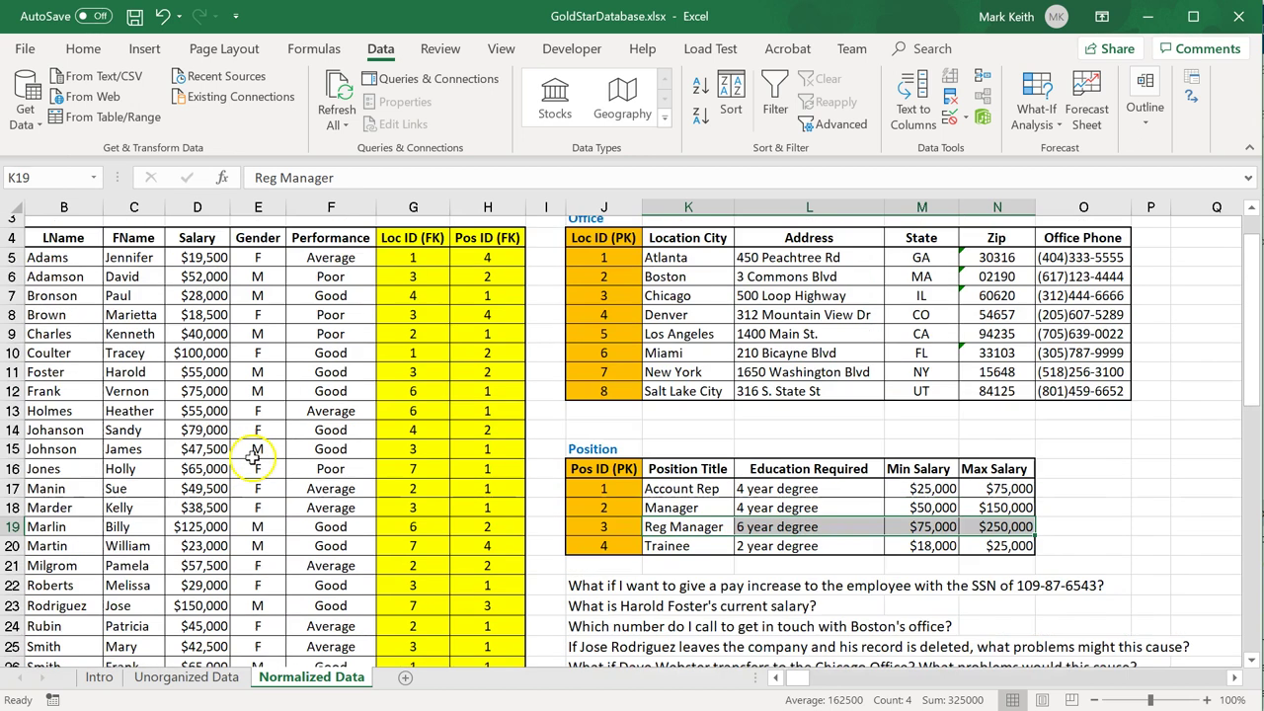
pyautogui.scroll(1, 253, 456)
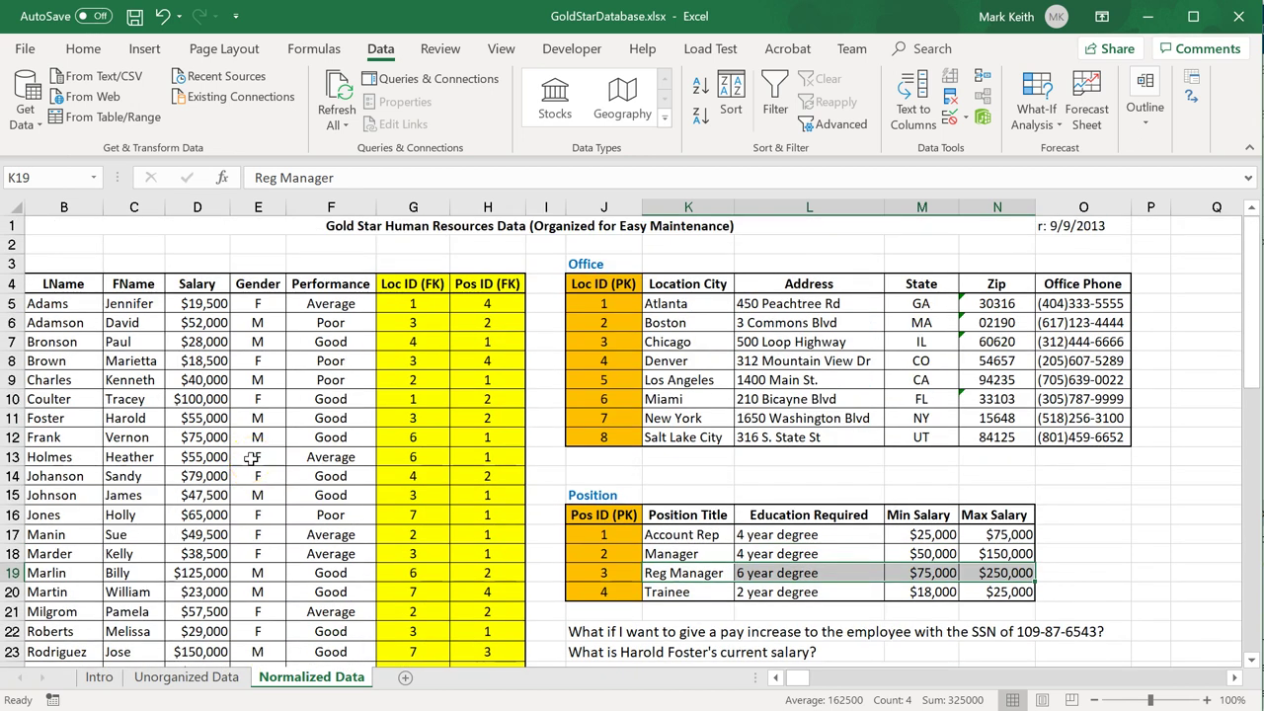
pyautogui.moveTo(45, 304); pyautogui.dragTo(345, 303)
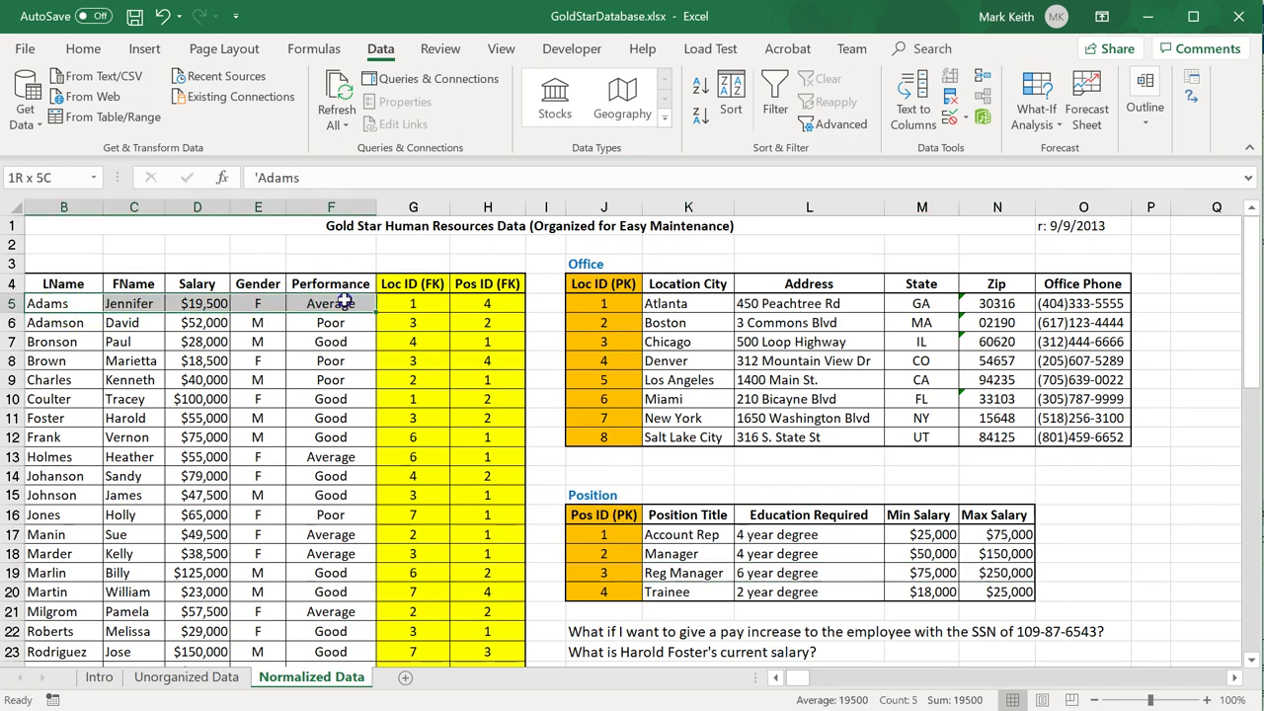
pyautogui.moveTo(345, 303); pyautogui.dragTo(505, 592)
pyautogui.moveTo(604, 285); pyautogui.dragTo(602, 439)
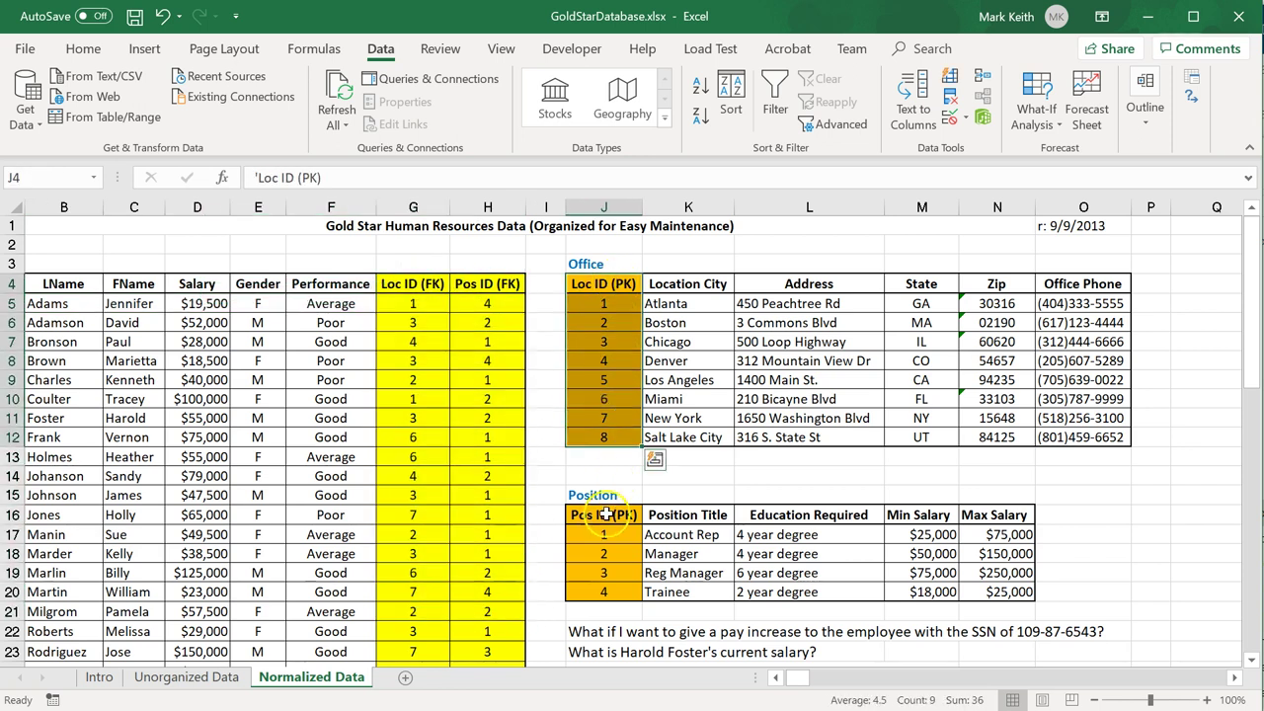
pyautogui.moveTo(604, 515); pyautogui.dragTo(604, 592)
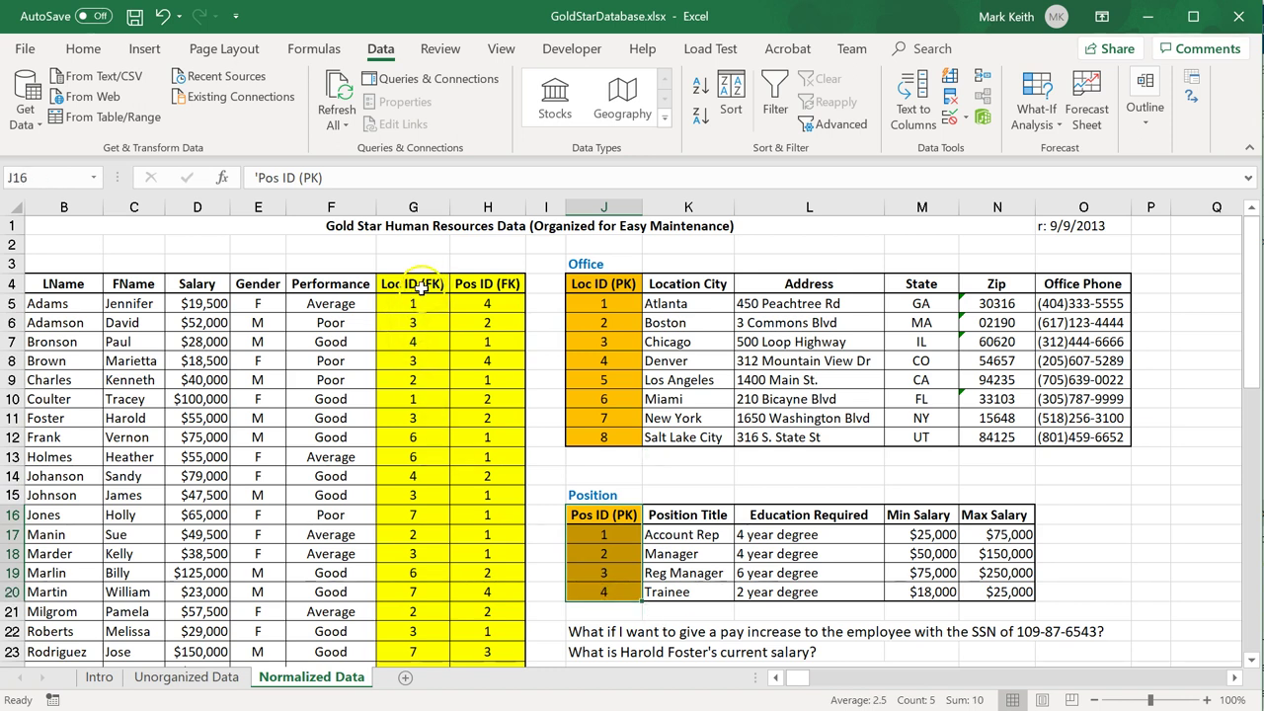
pyautogui.click(599, 283)
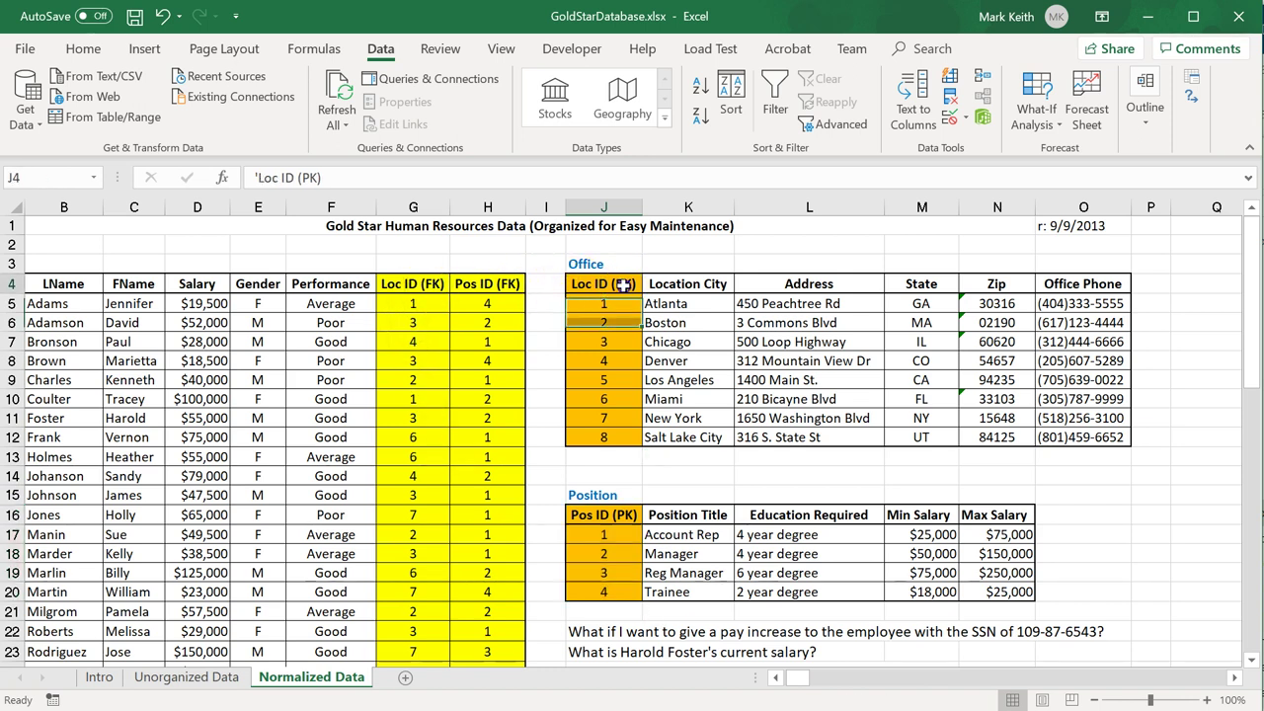
pyautogui.click(415, 284)
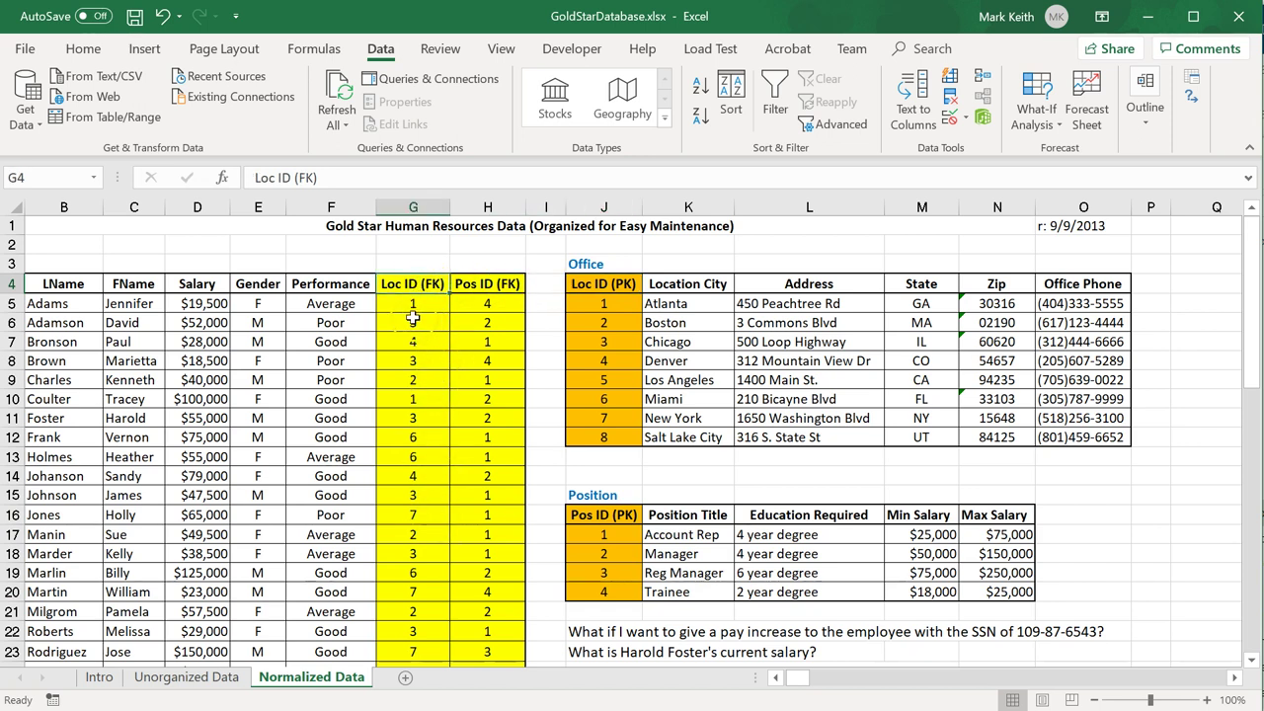
pyautogui.moveTo(59, 304); pyautogui.dragTo(373, 306)
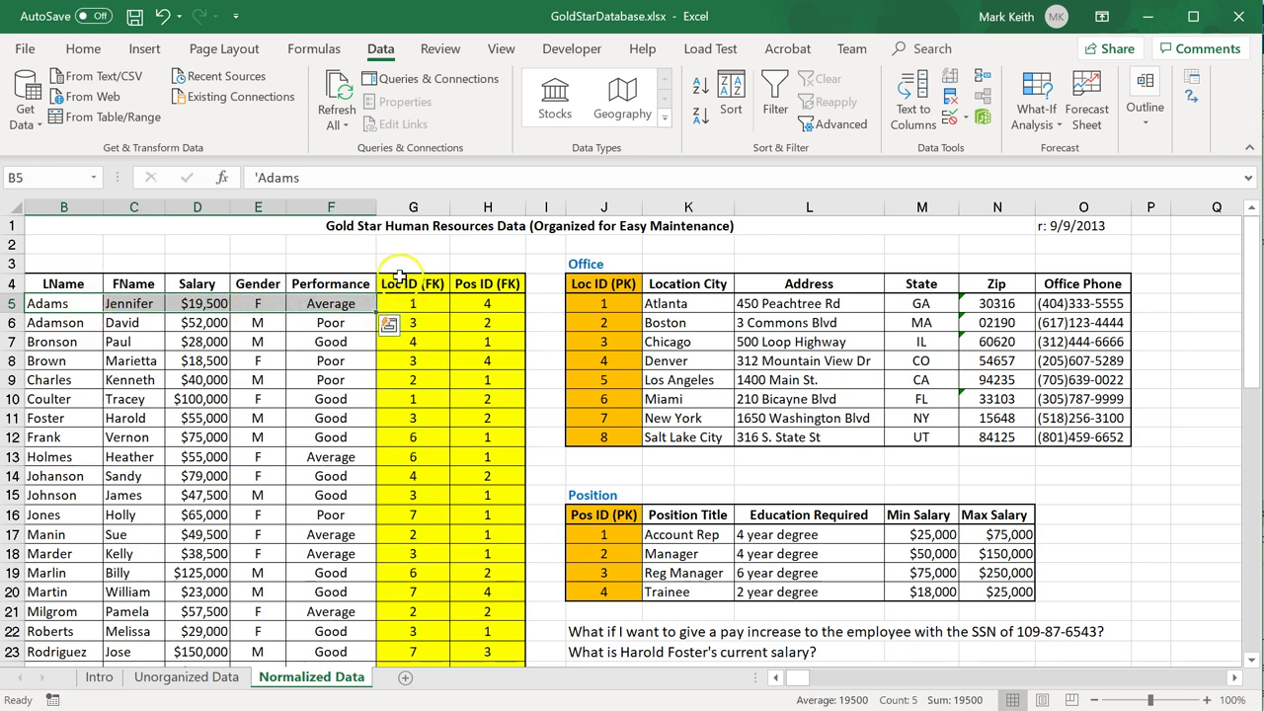
pyautogui.click(406, 301)
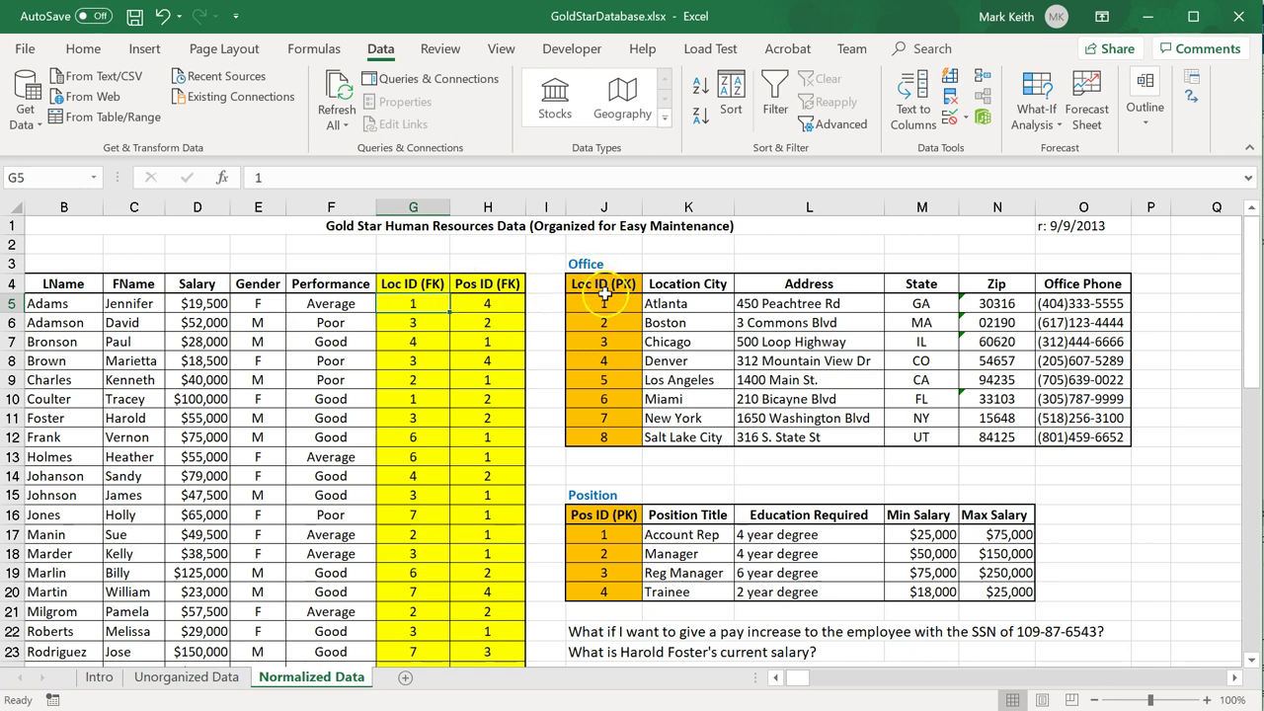
pyautogui.click(605, 303)
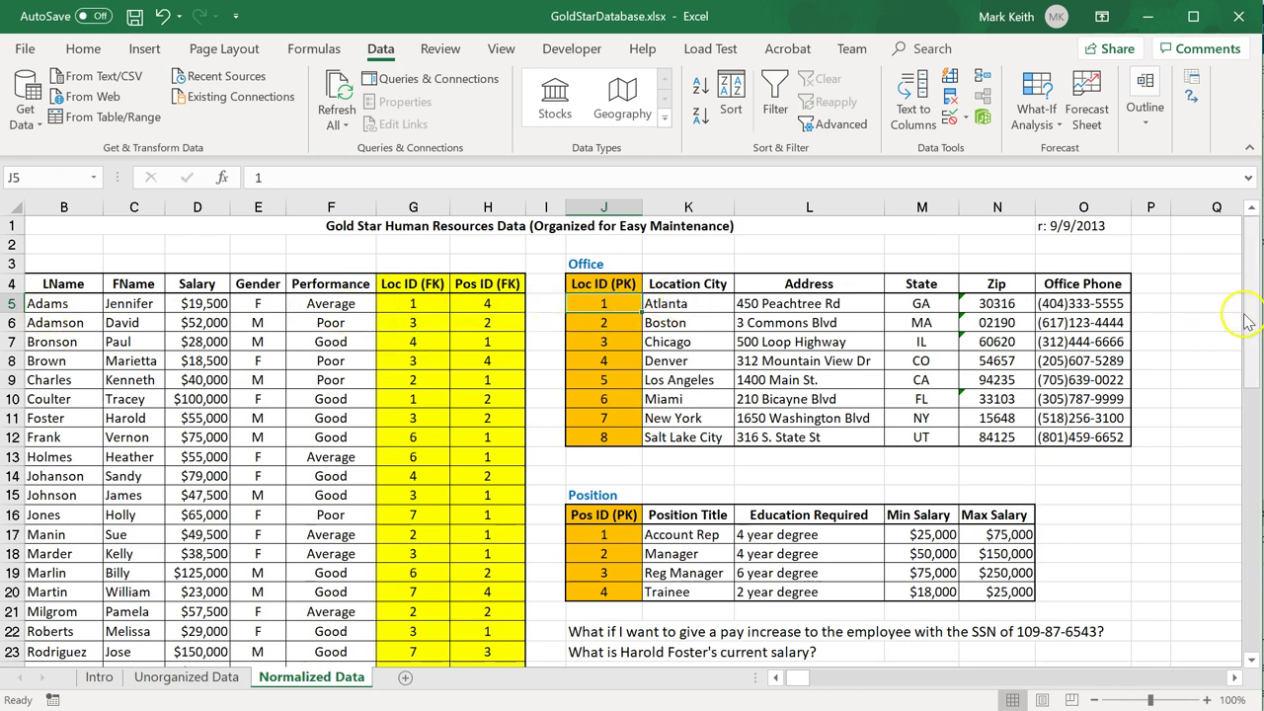
pyautogui.click(473, 304)
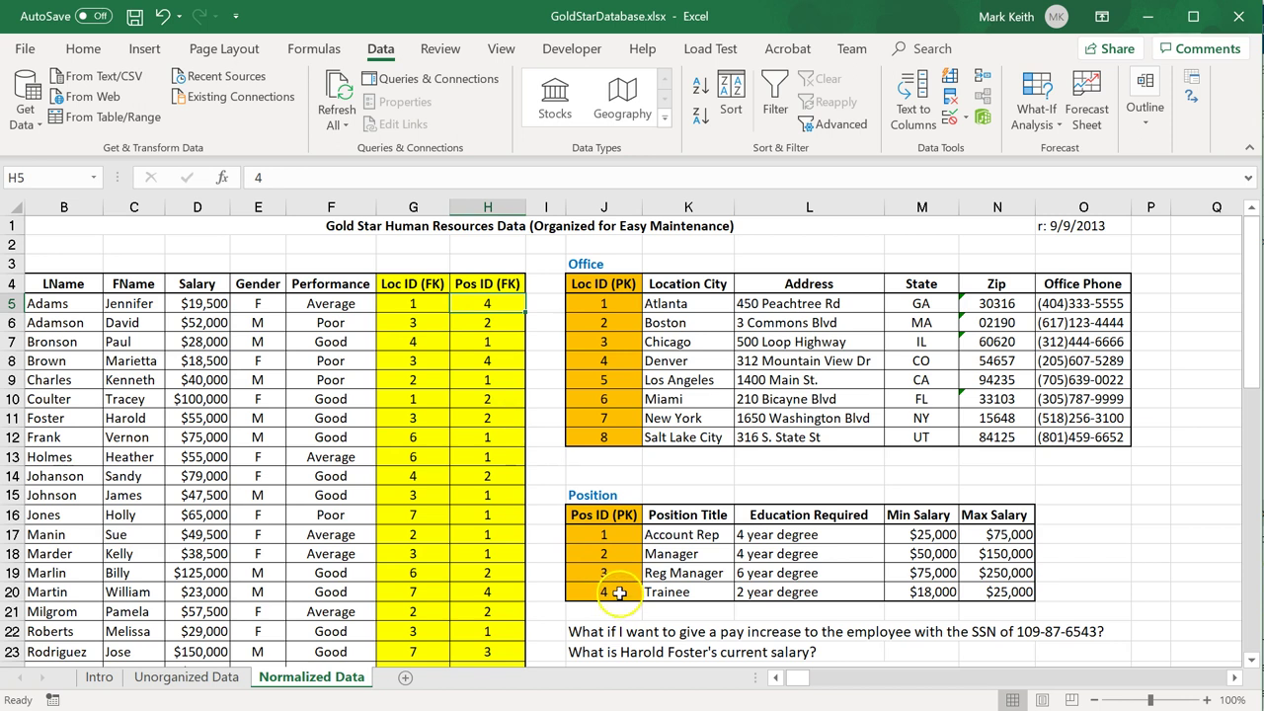
pyautogui.moveTo(616, 592); pyautogui.dragTo(985, 592)
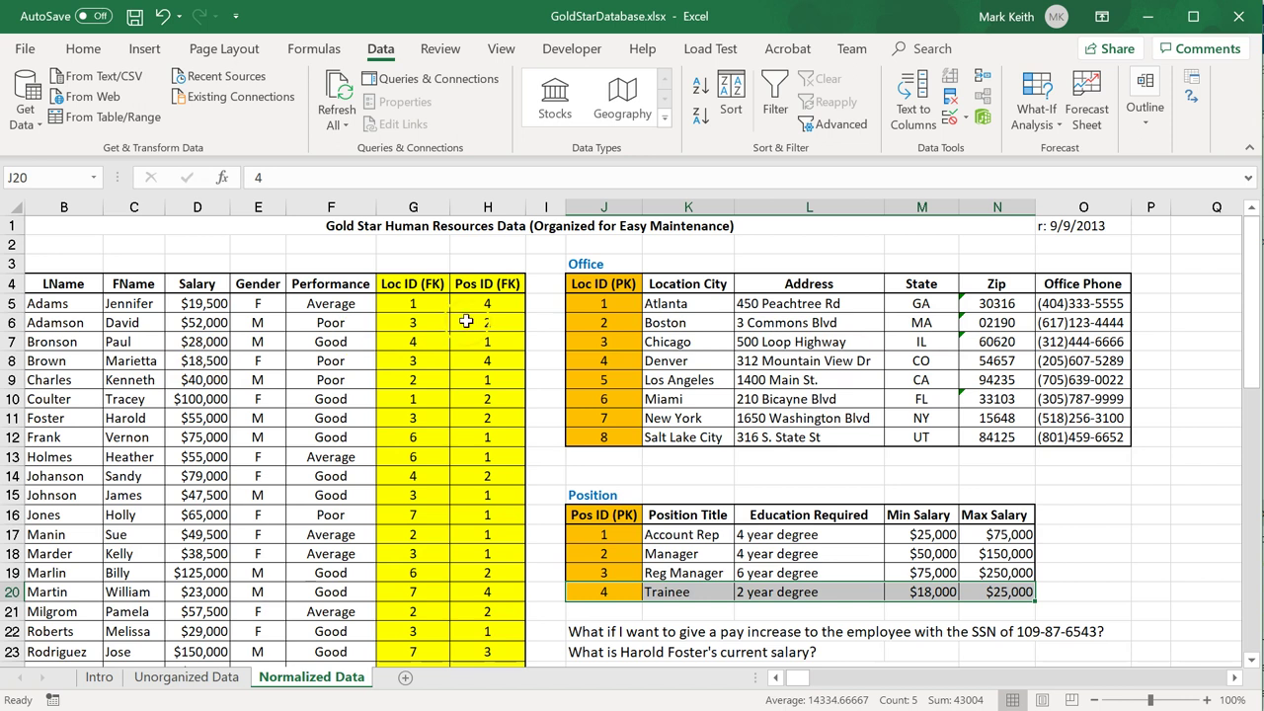
pyautogui.moveTo(653, 299); pyautogui.dragTo(1072, 434)
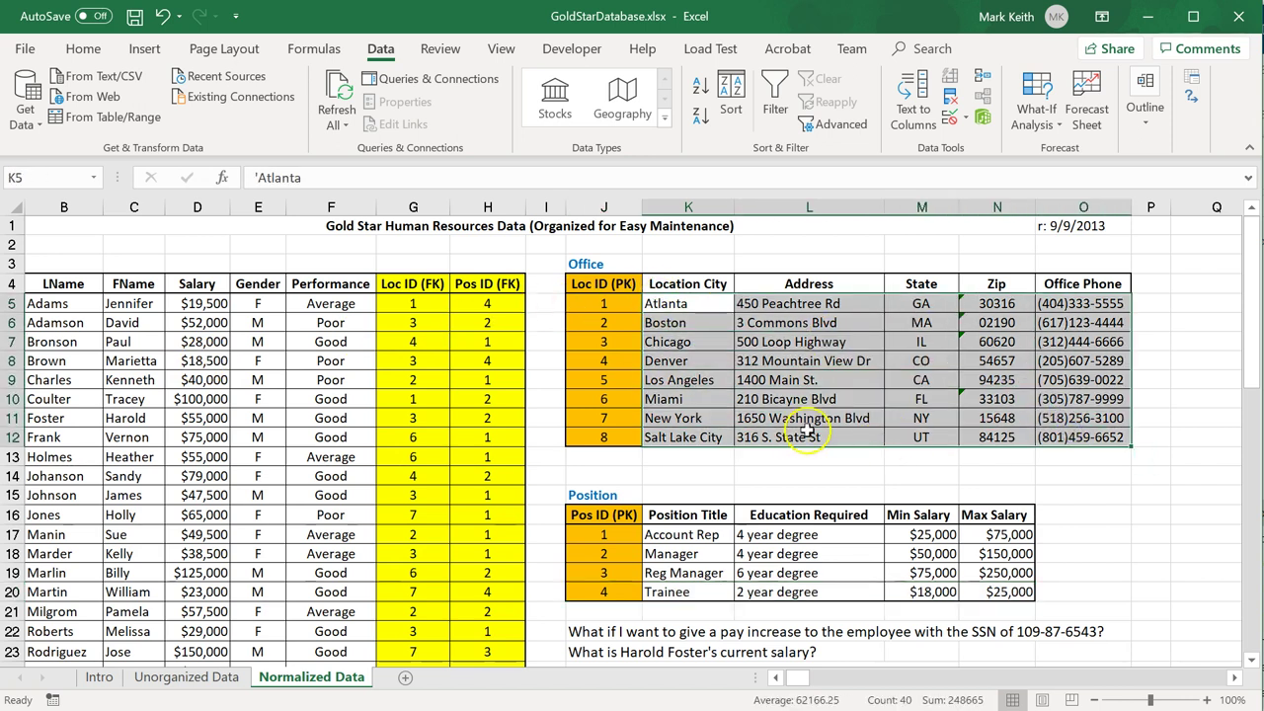
pyautogui.moveTo(682, 304); pyautogui.dragTo(1086, 417)
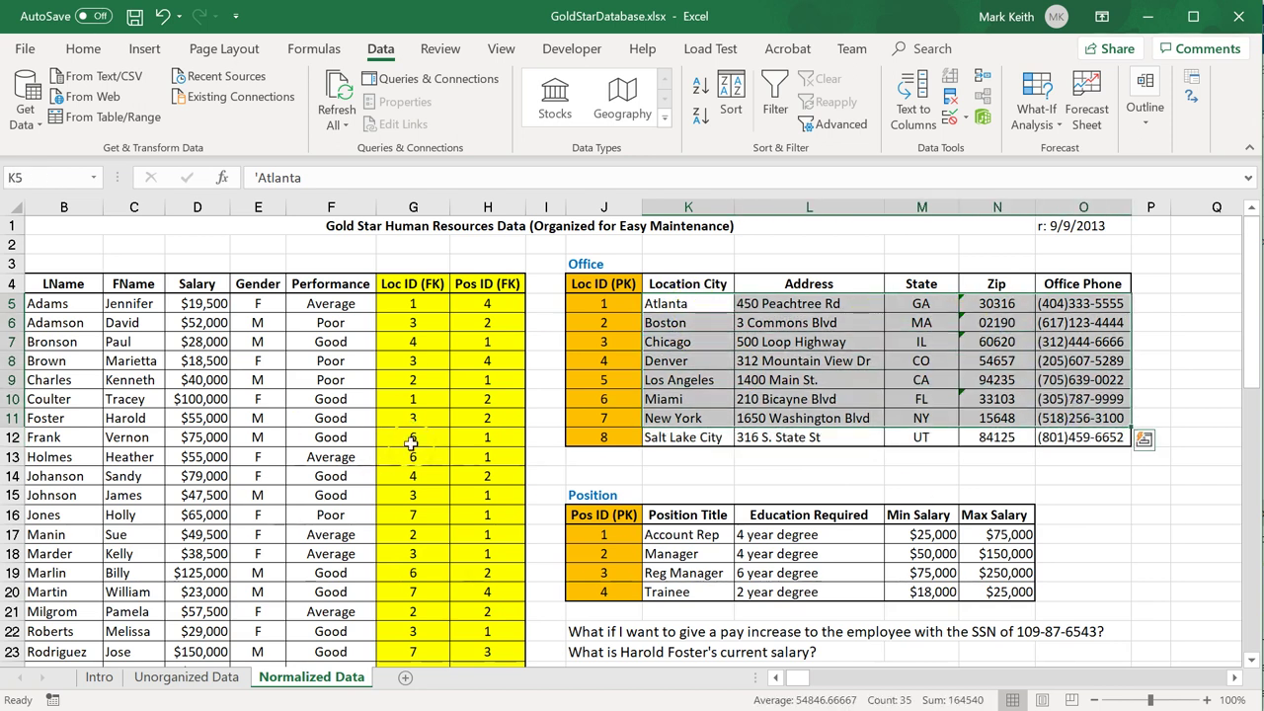
pyautogui.click(175, 677)
pyautogui.scroll(8, 361, 493)
pyautogui.scroll(-3, 363, 459)
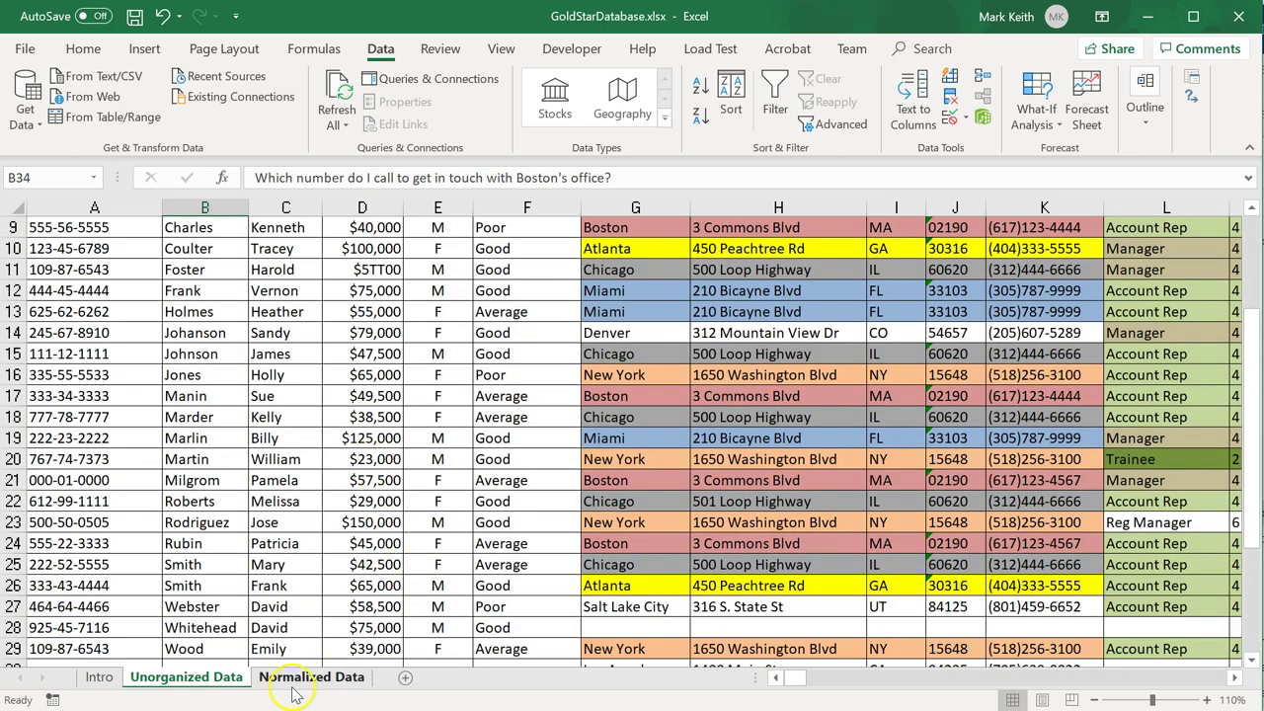
pyautogui.click(304, 680)
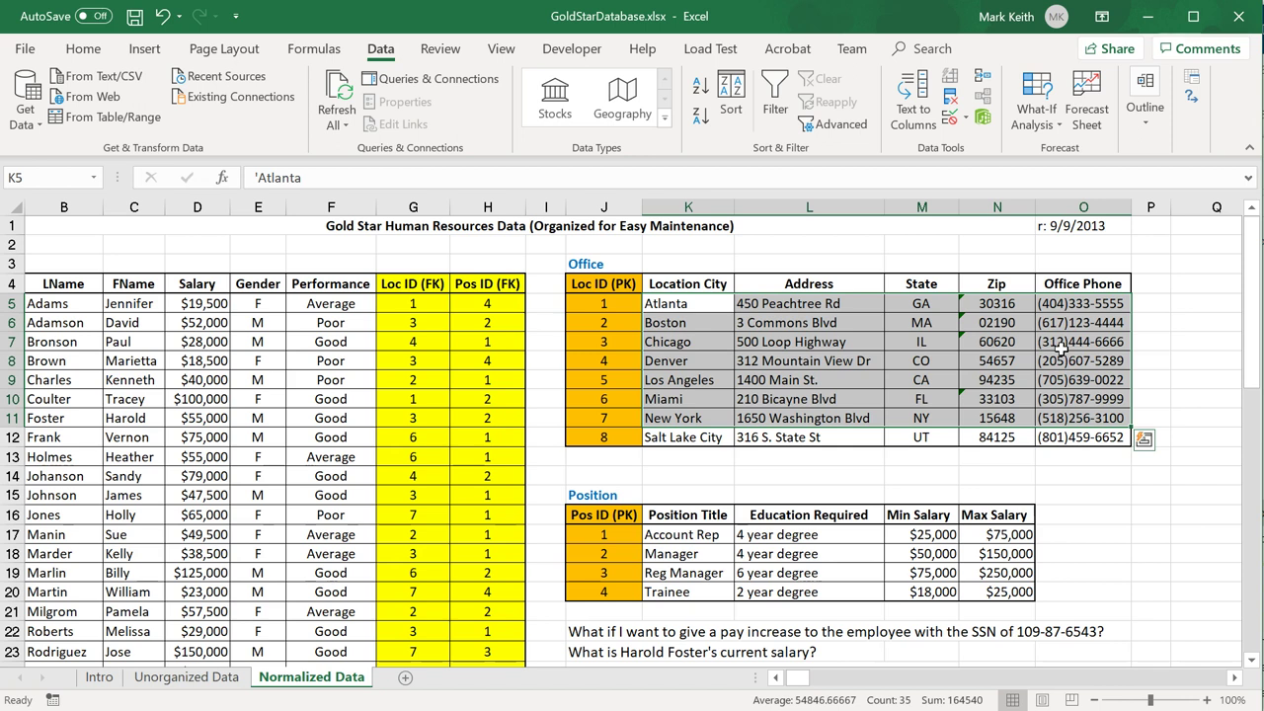
pyautogui.press('Escape')
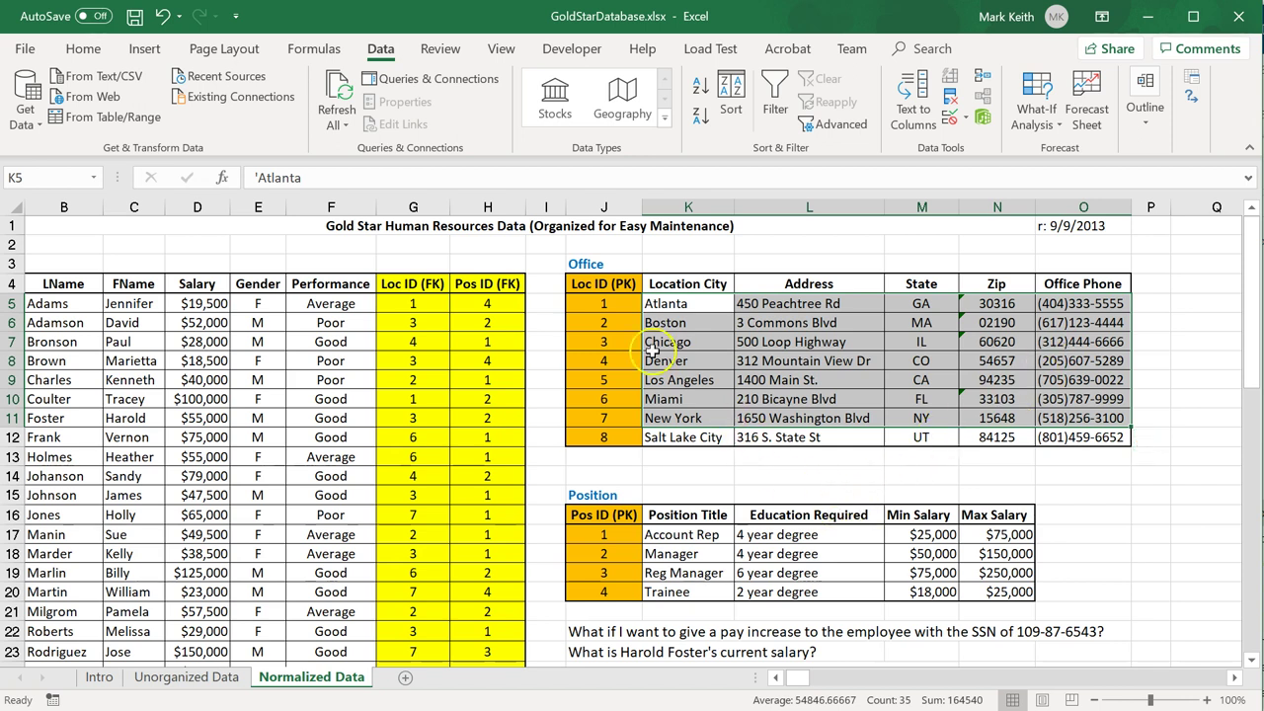
pyautogui.moveTo(594, 284); pyautogui.dragTo(617, 439)
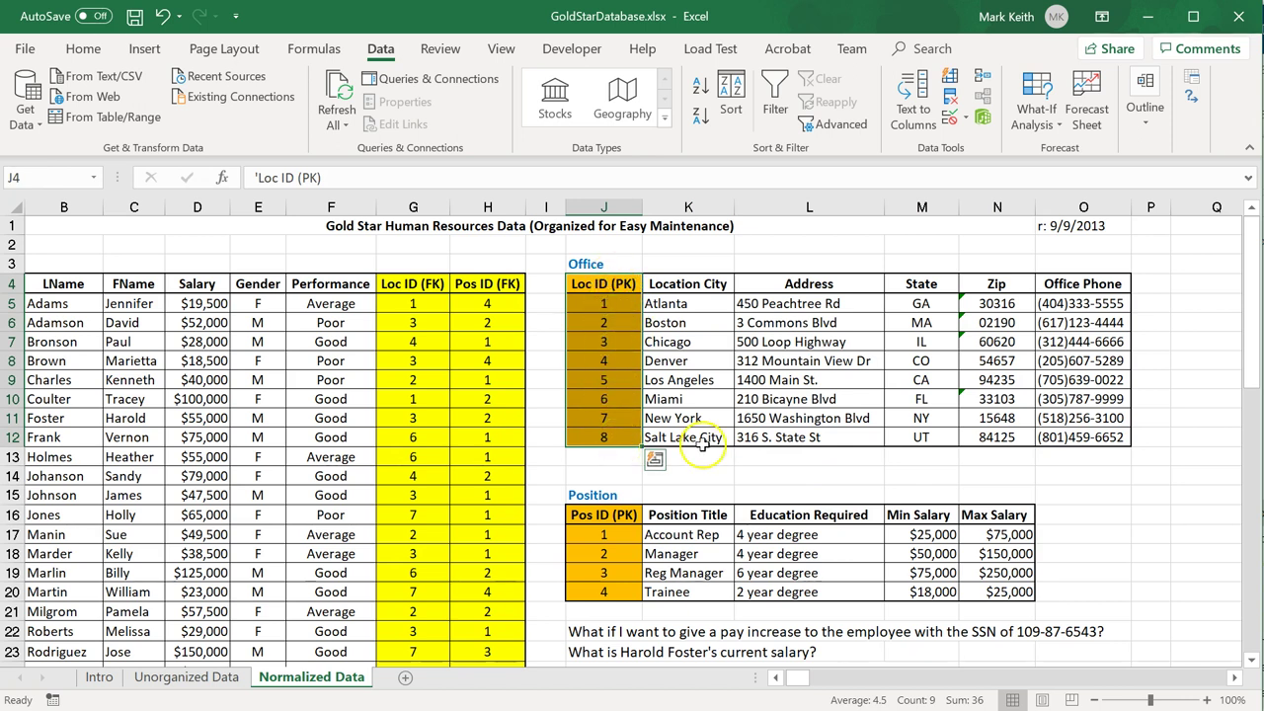
pyautogui.click(688, 304)
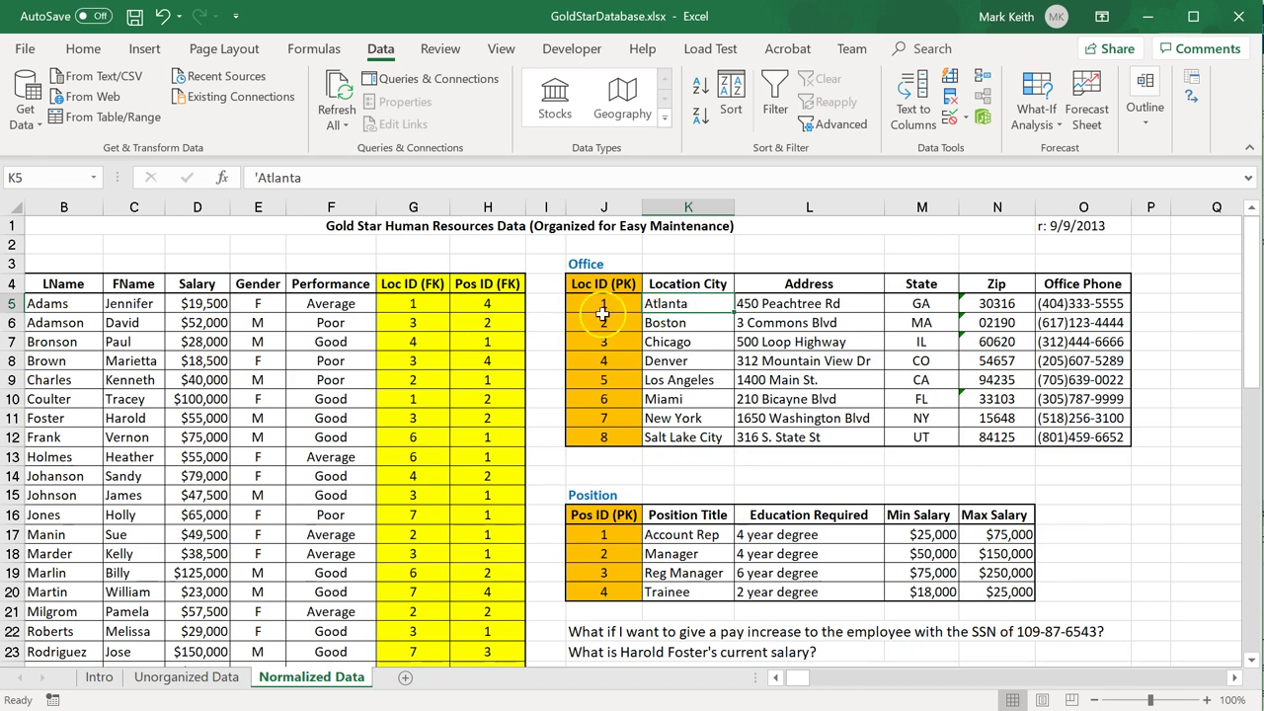
pyautogui.moveTo(45, 304); pyautogui.dragTo(316, 614)
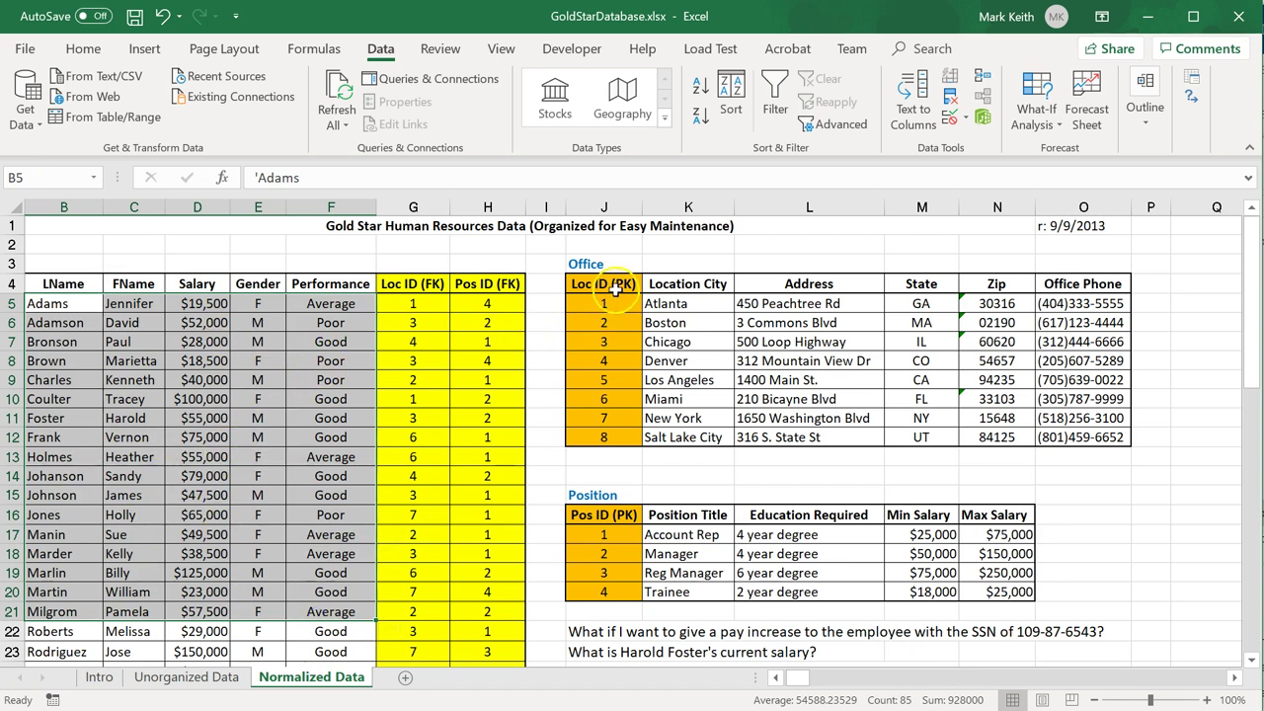
pyautogui.moveTo(616, 286); pyautogui.dragTo(606, 441)
pyautogui.moveTo(411, 284); pyautogui.dragTo(418, 612)
pyautogui.moveTo(600, 285); pyautogui.dragTo(1082, 438)
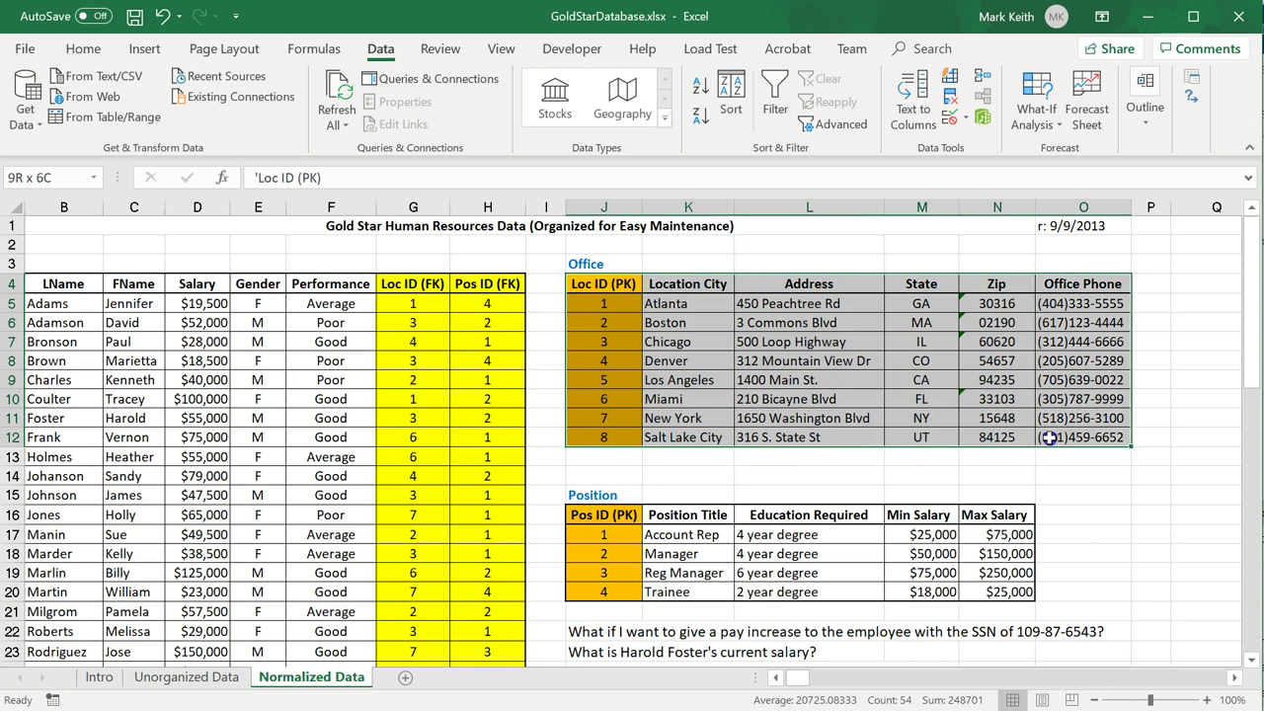
pyautogui.click(610, 304)
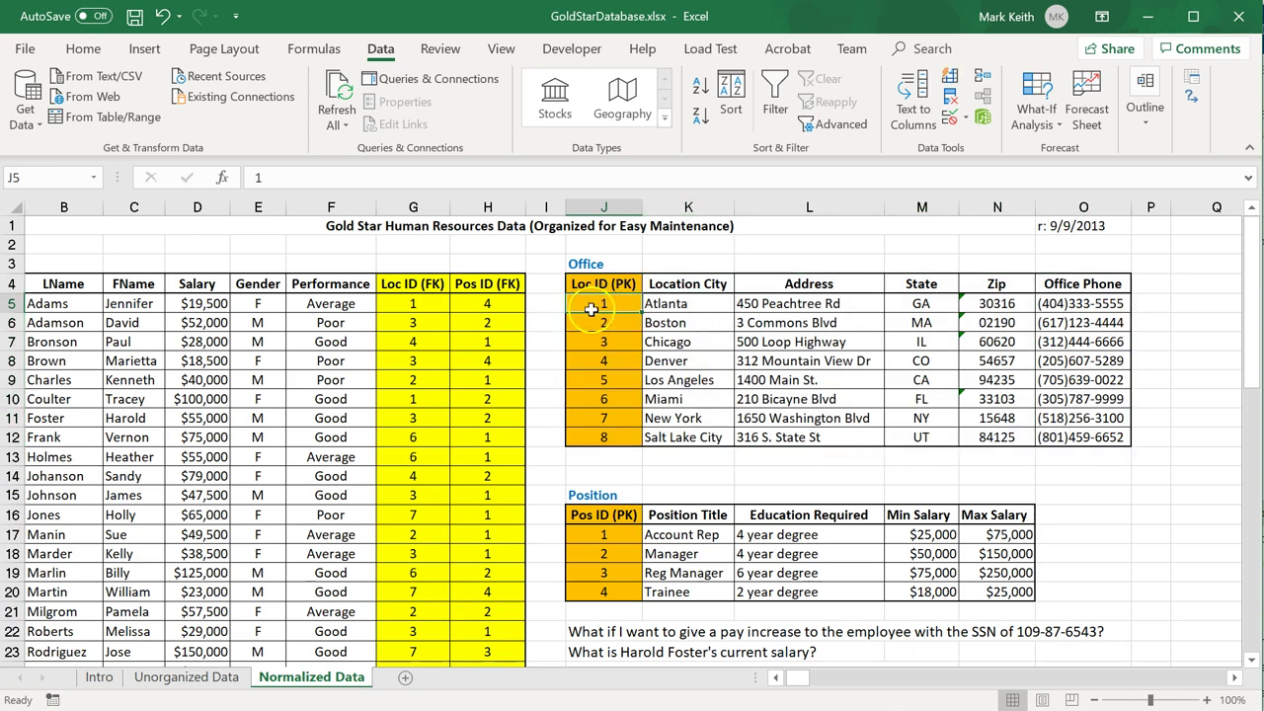
pyautogui.click(413, 303)
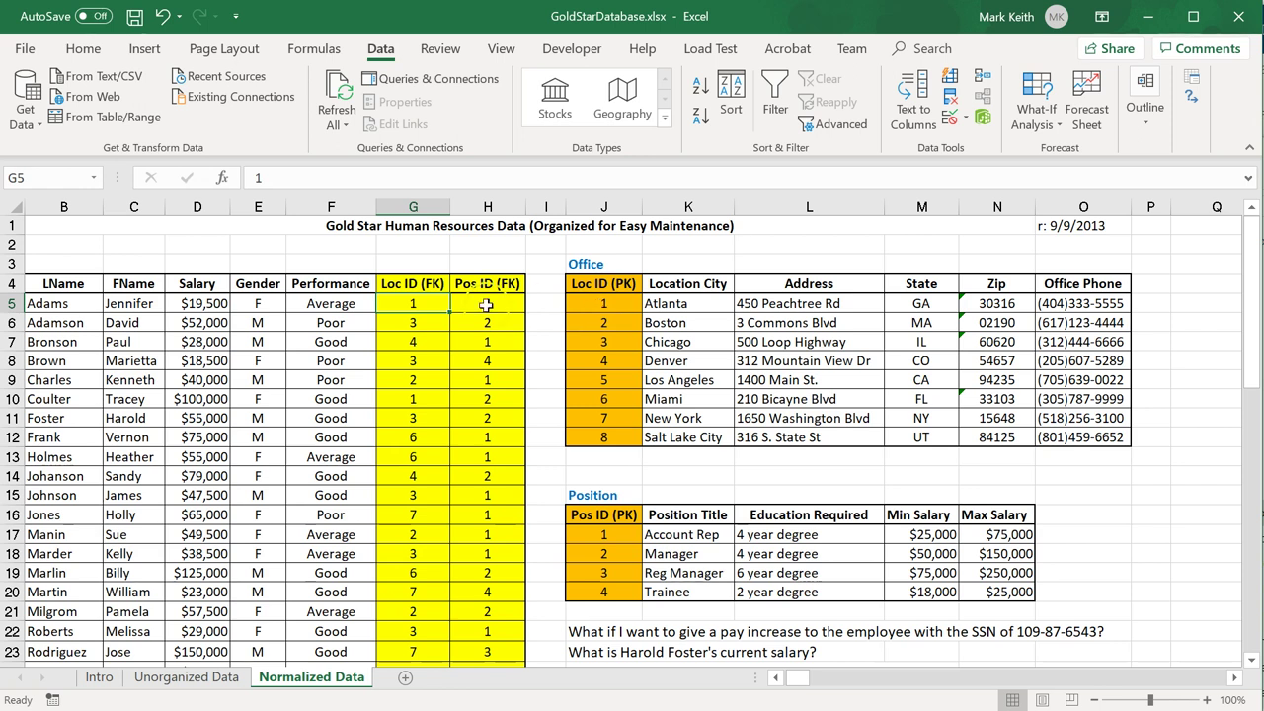
pyautogui.moveTo(62, 304); pyautogui.dragTo(481, 307)
pyautogui.click(417, 316)
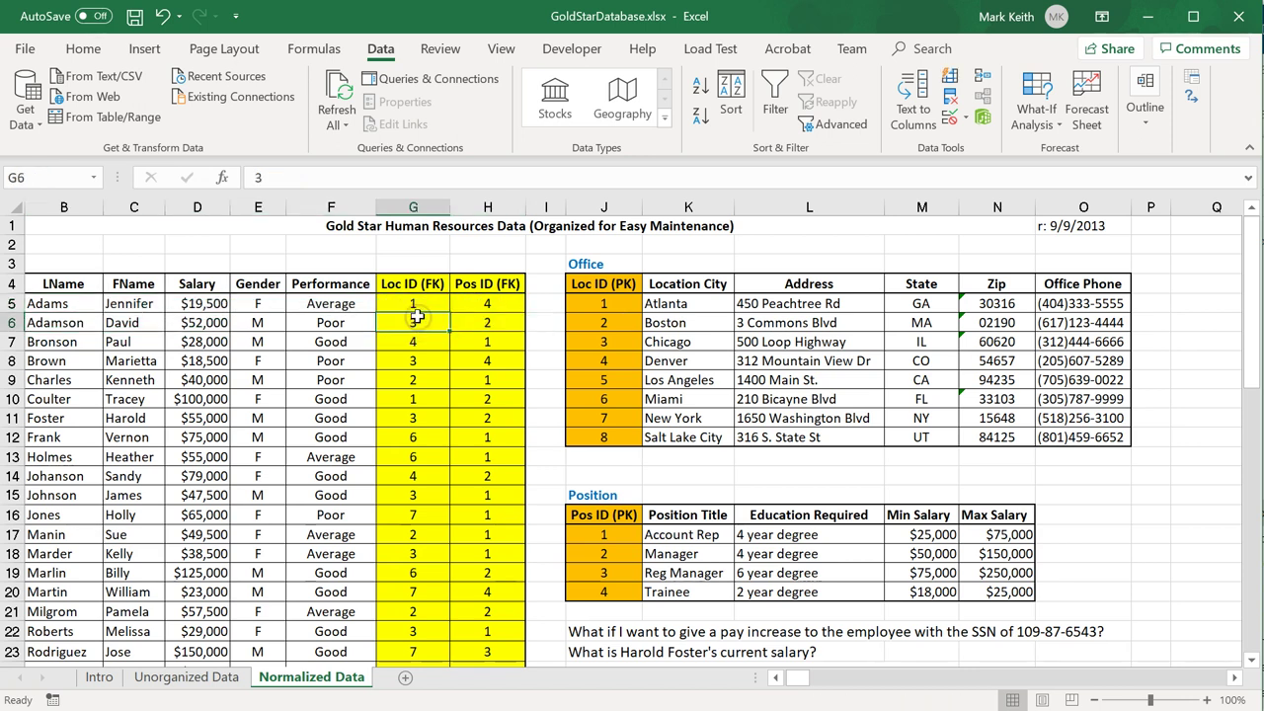
pyautogui.moveTo(600, 302); pyautogui.dragTo(1117, 438)
pyautogui.click(419, 304)
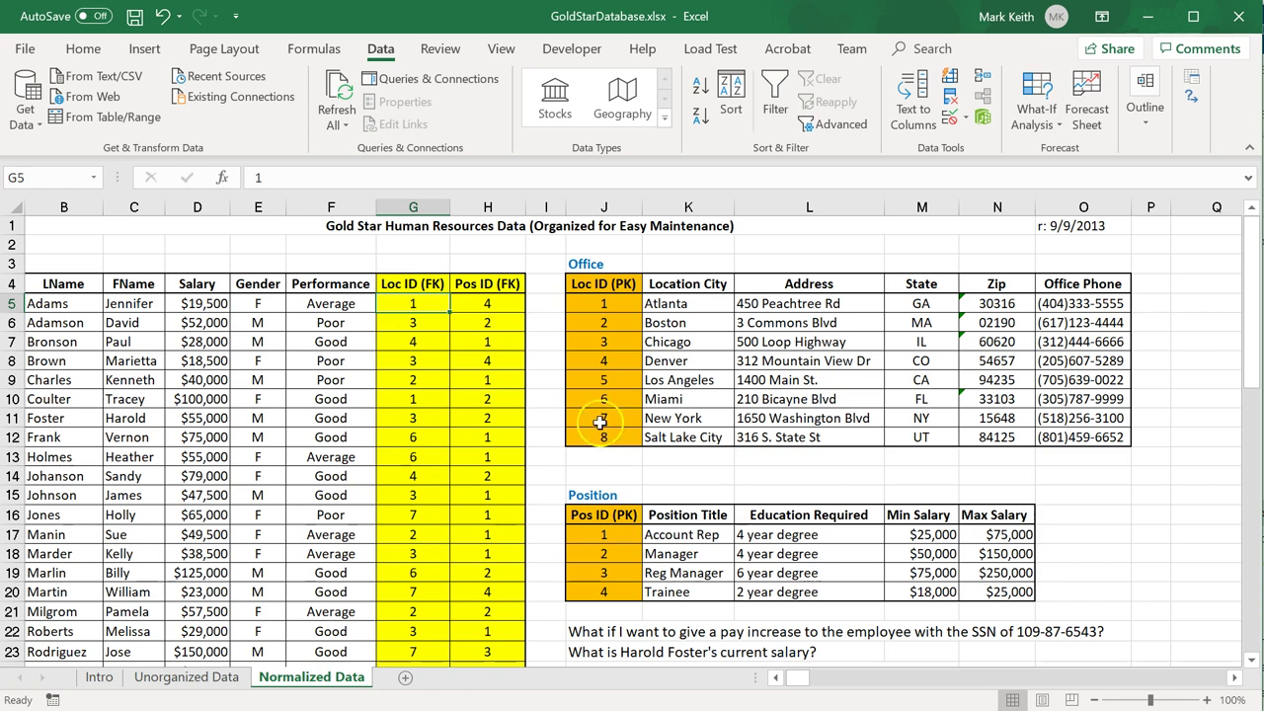
pyautogui.moveTo(59, 303); pyautogui.dragTo(474, 304)
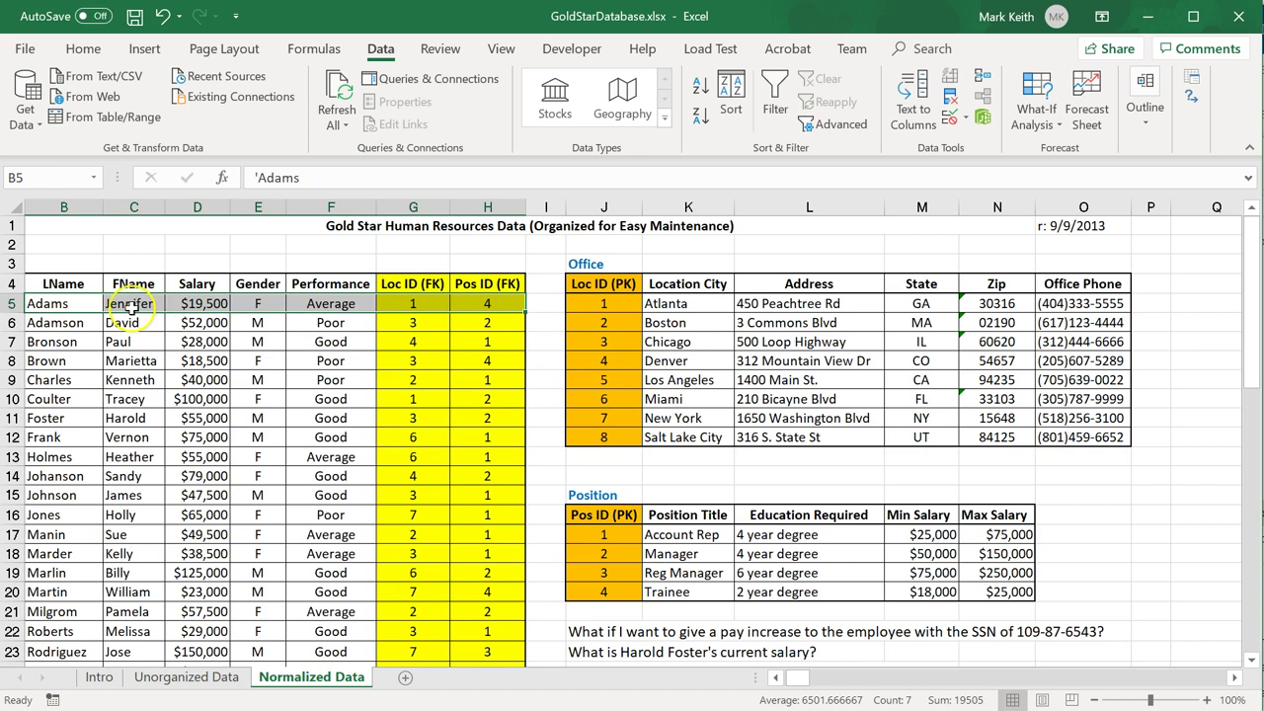
pyautogui.moveTo(59, 303); pyautogui.dragTo(461, 307)
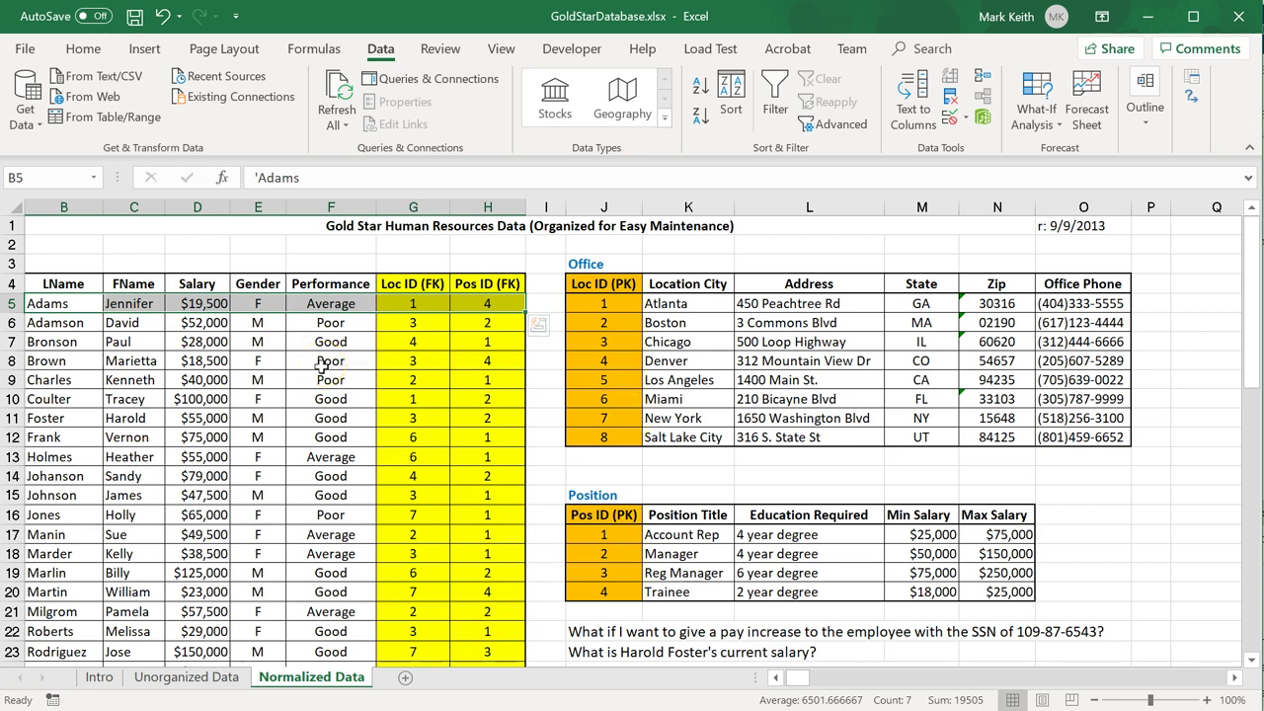
pyautogui.click(185, 677)
pyautogui.scroll(-5, 240, 506)
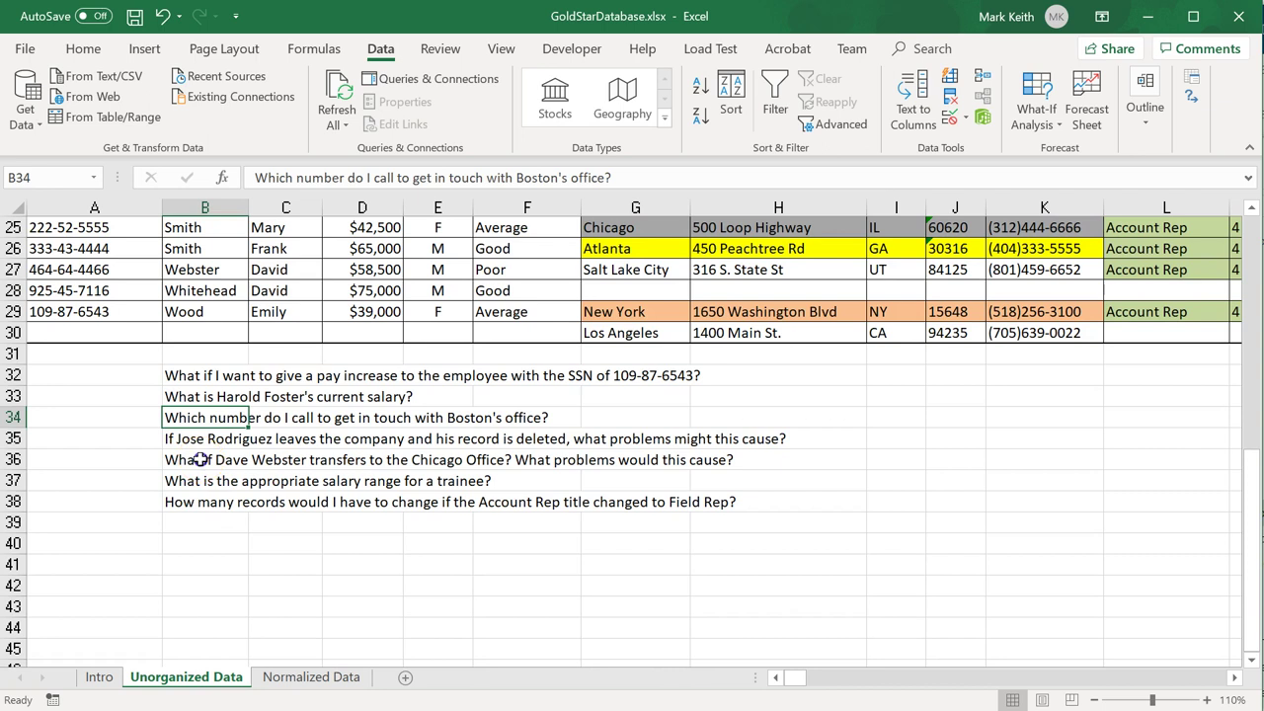
pyautogui.click(200, 459)
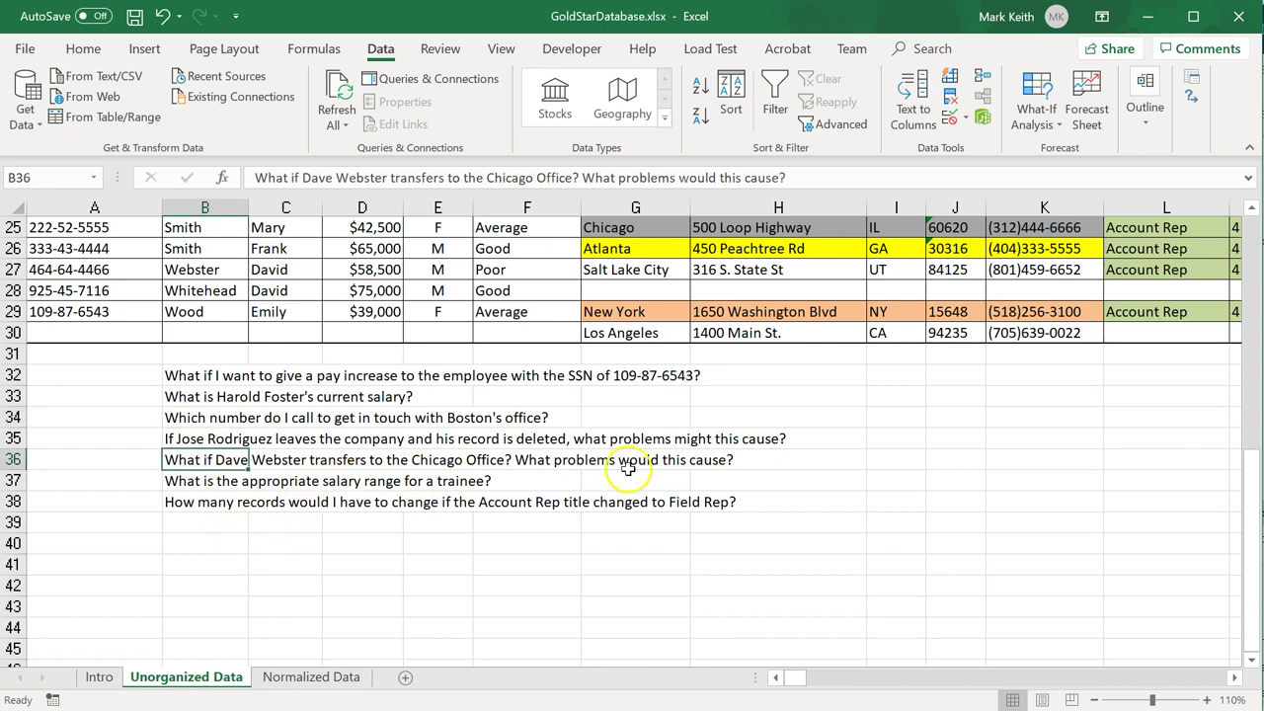
pyautogui.scroll(5, 425, 444)
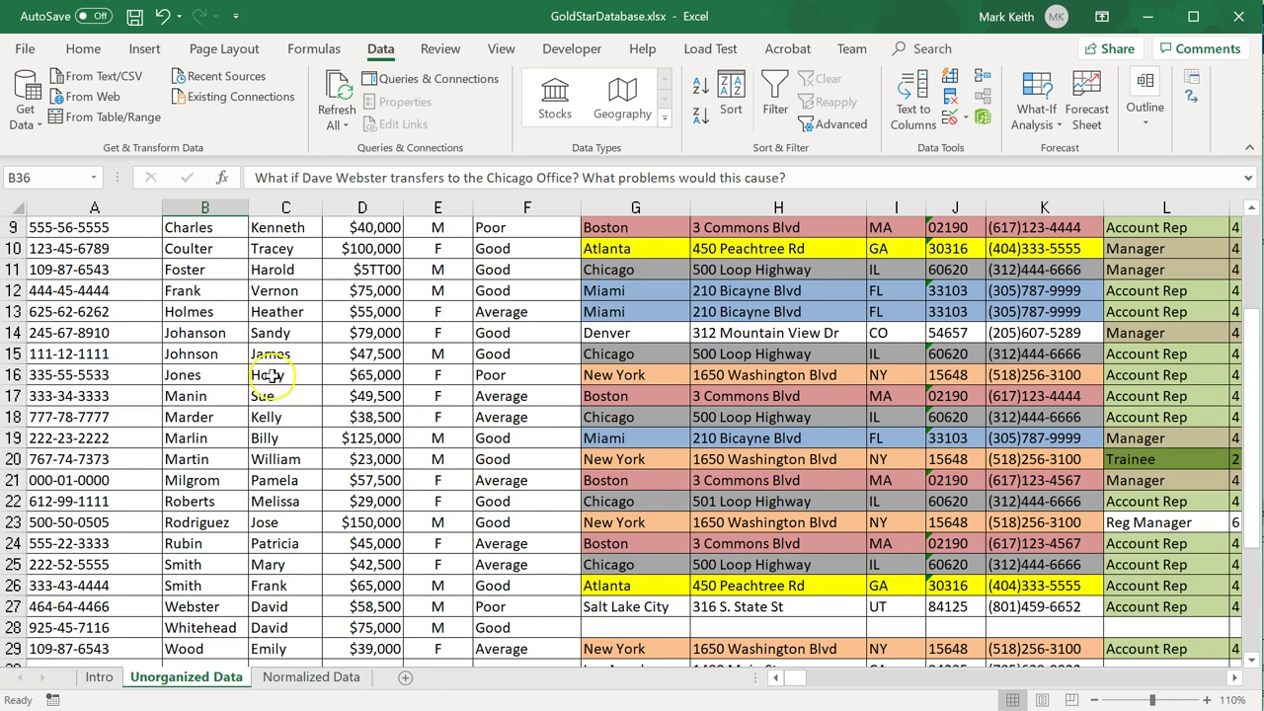
pyautogui.scroll(-5, 291, 415)
pyautogui.scroll(1, 294, 441)
pyautogui.scroll(1, 294, 442)
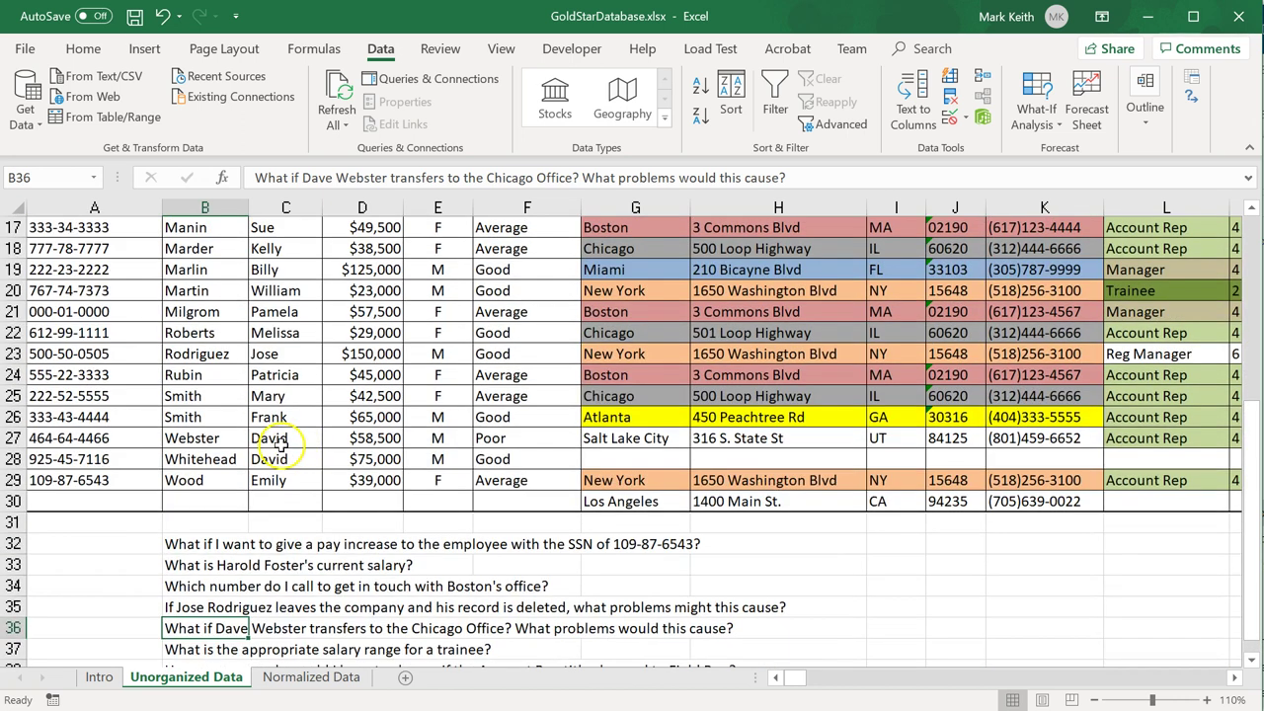
pyautogui.moveTo(208, 438); pyautogui.dragTo(626, 444)
pyautogui.scroll(3, 640, 449)
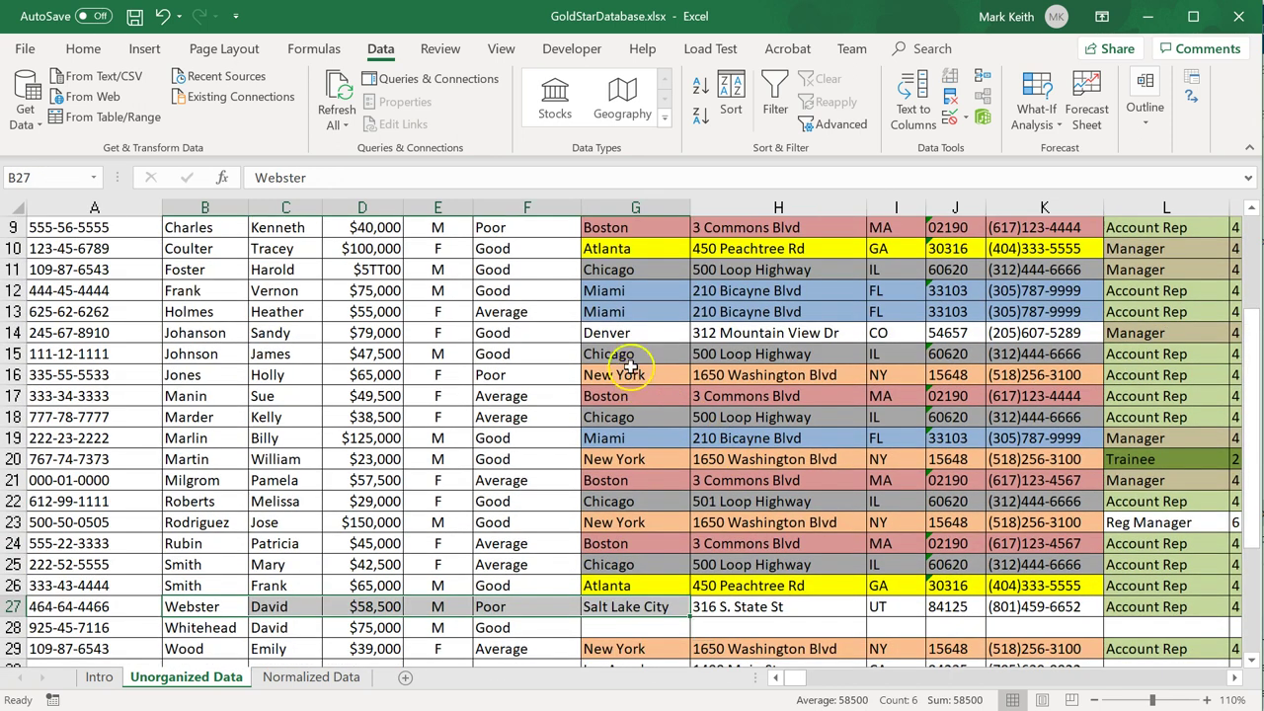
pyautogui.click(627, 353)
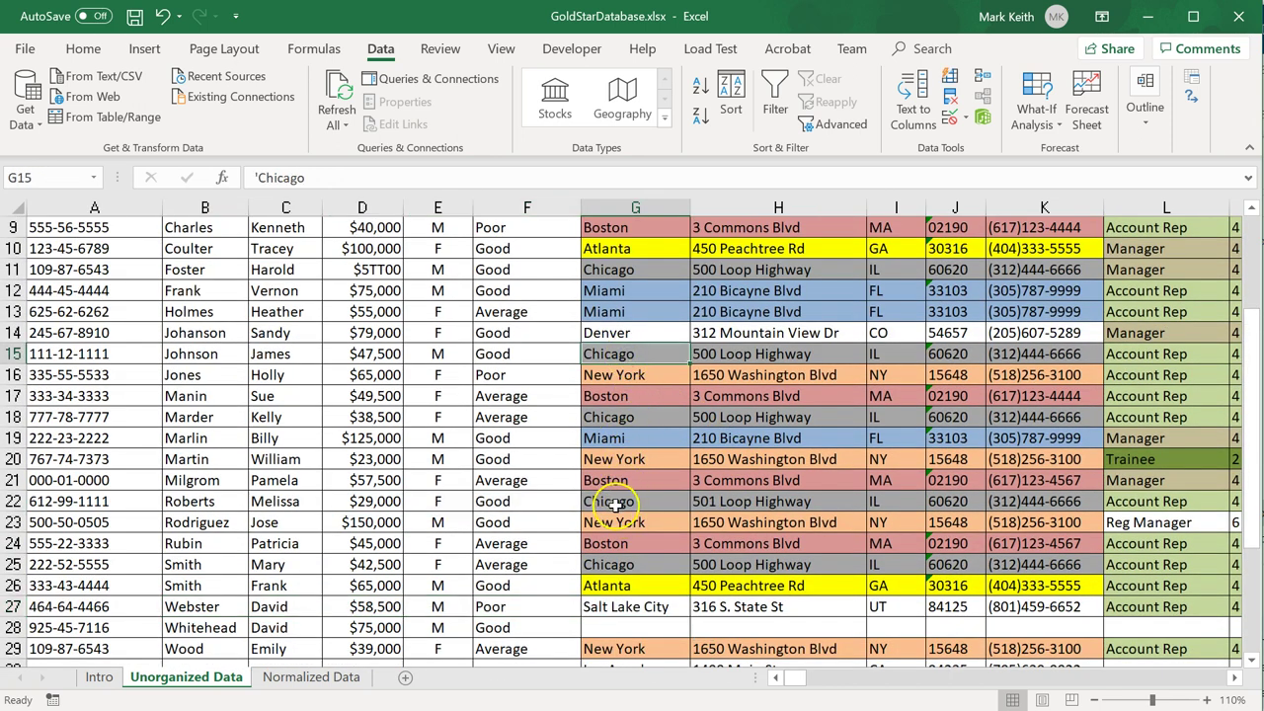
pyautogui.click(627, 607)
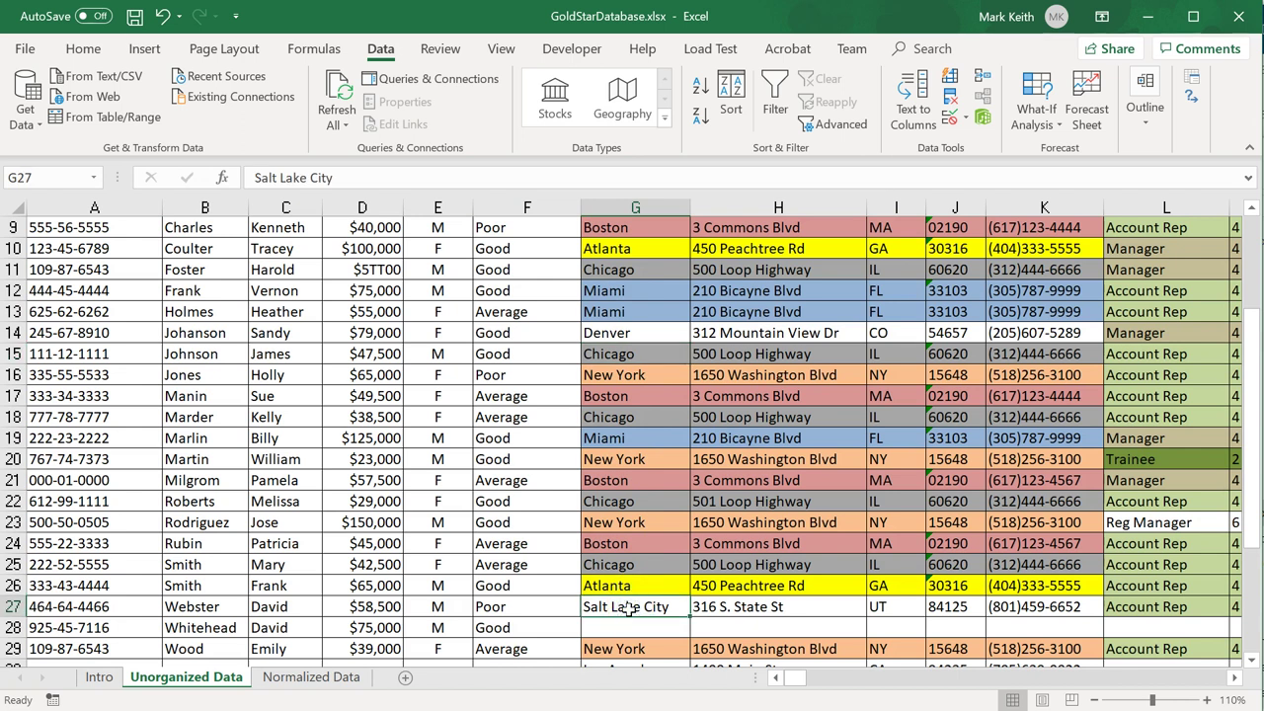
pyautogui.scroll(-3, 628, 607)
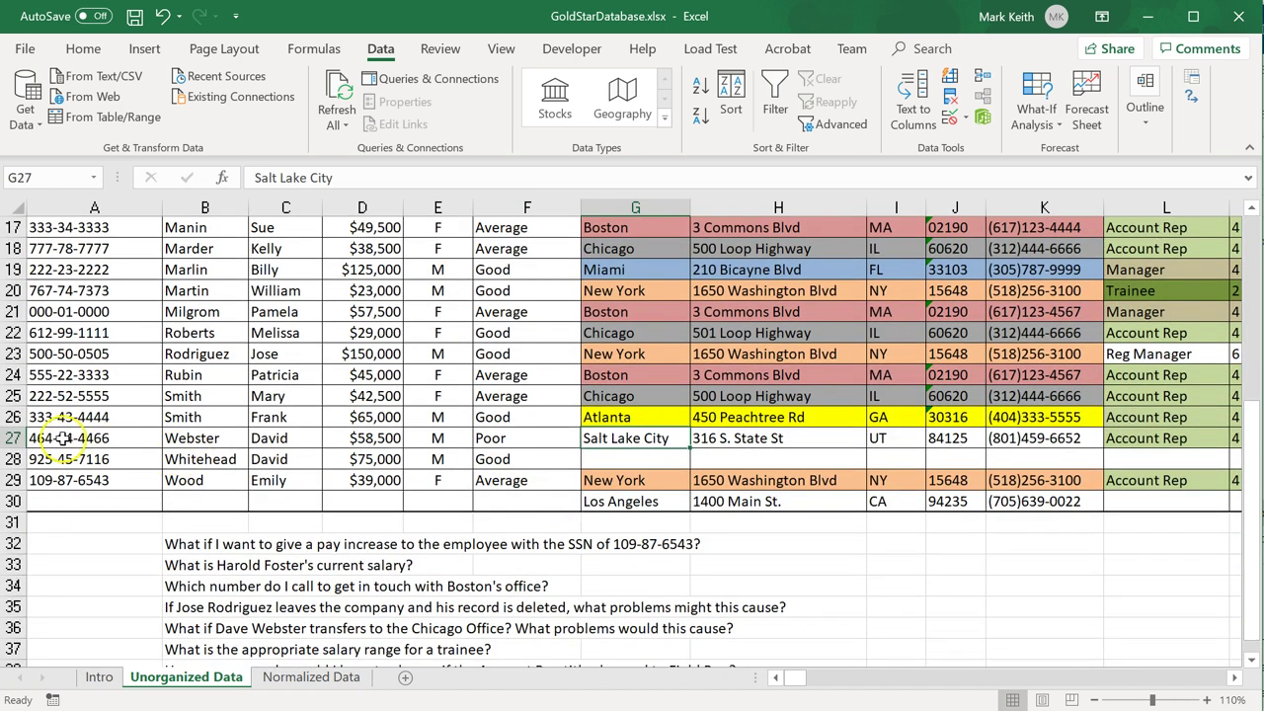
pyautogui.click(304, 677)
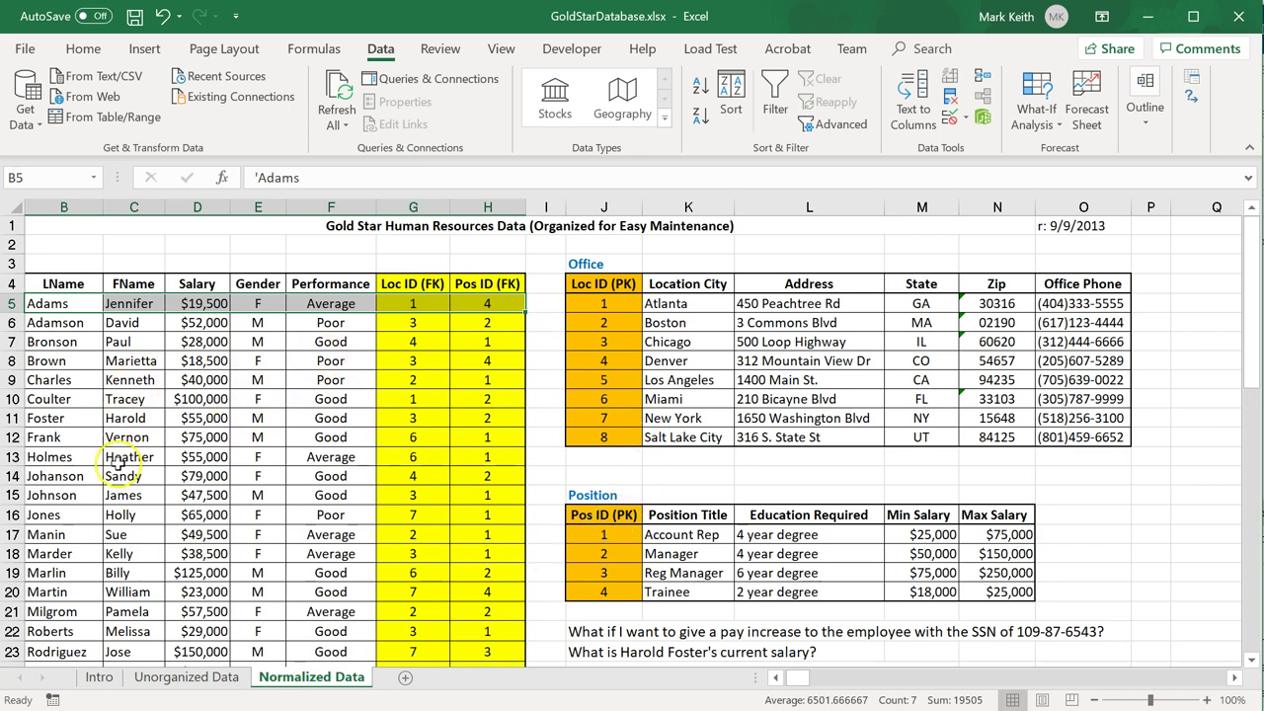
pyautogui.scroll(-2, 172, 542)
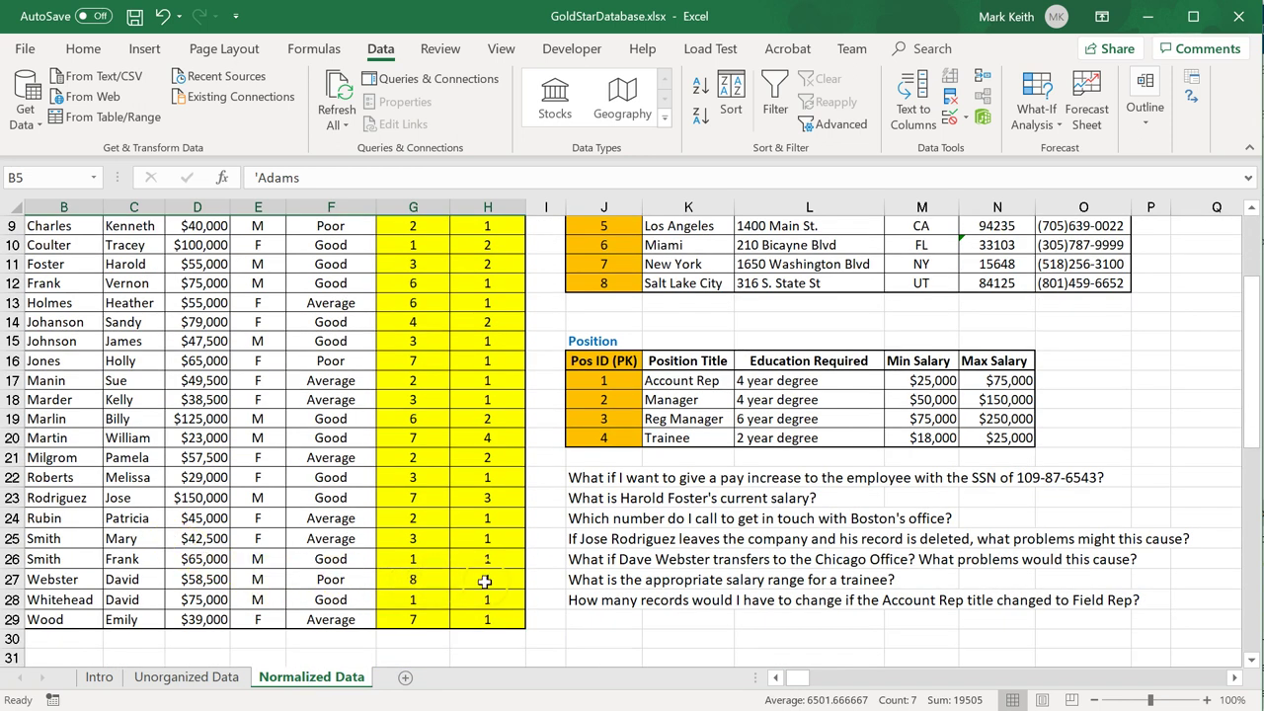
pyautogui.click(484, 582)
pyautogui.scroll(3, 555, 590)
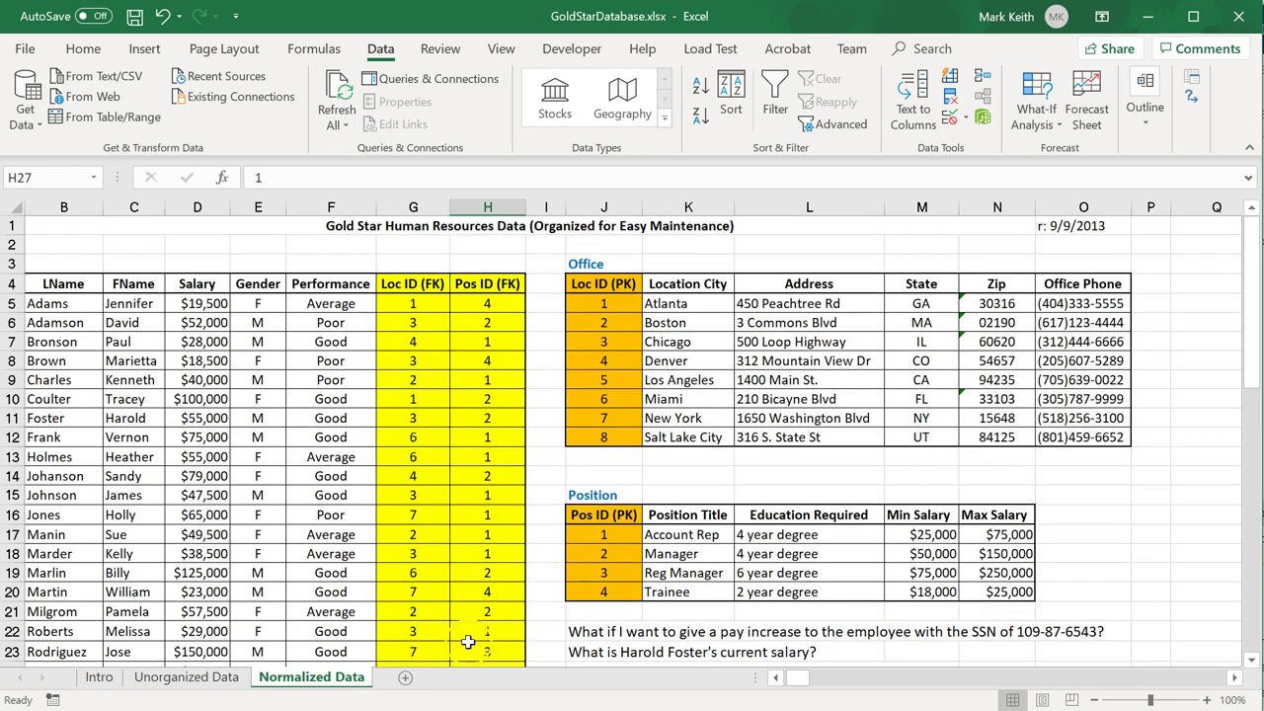
pyautogui.scroll(-3, 467, 641)
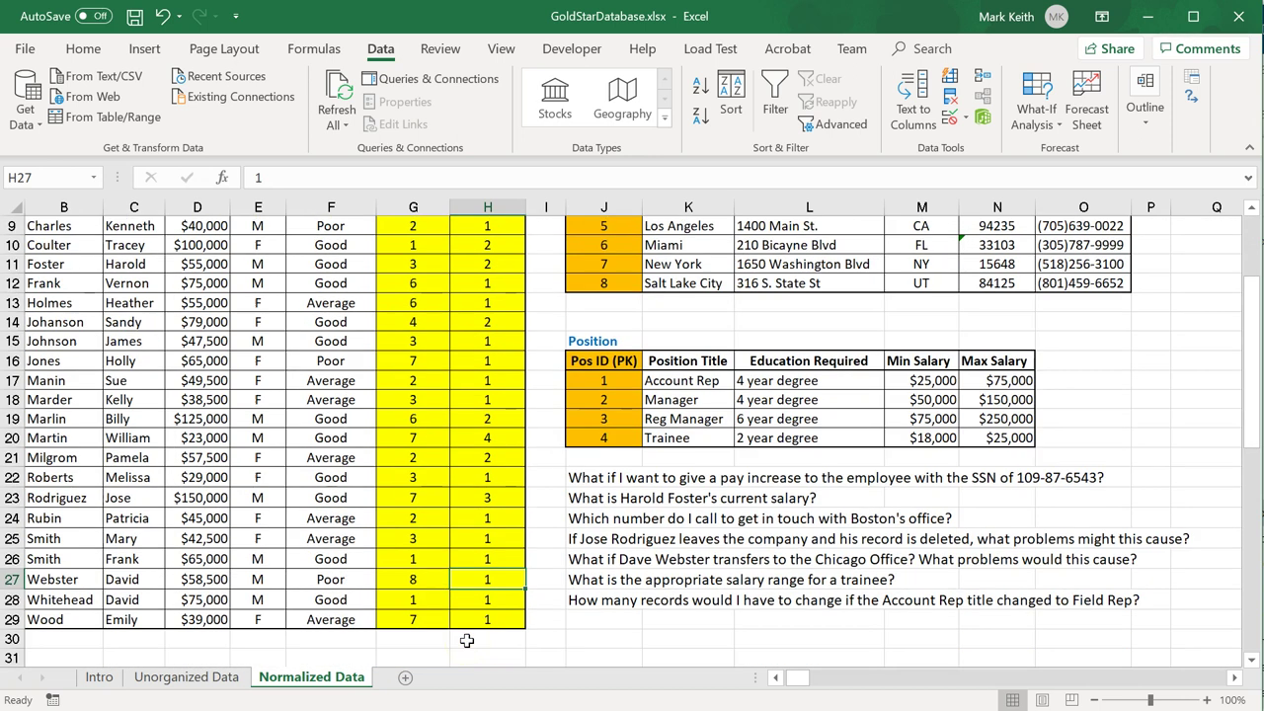
pyautogui.click(408, 583)
pyautogui.press('Return')
pyautogui.scroll(3, 615, 451)
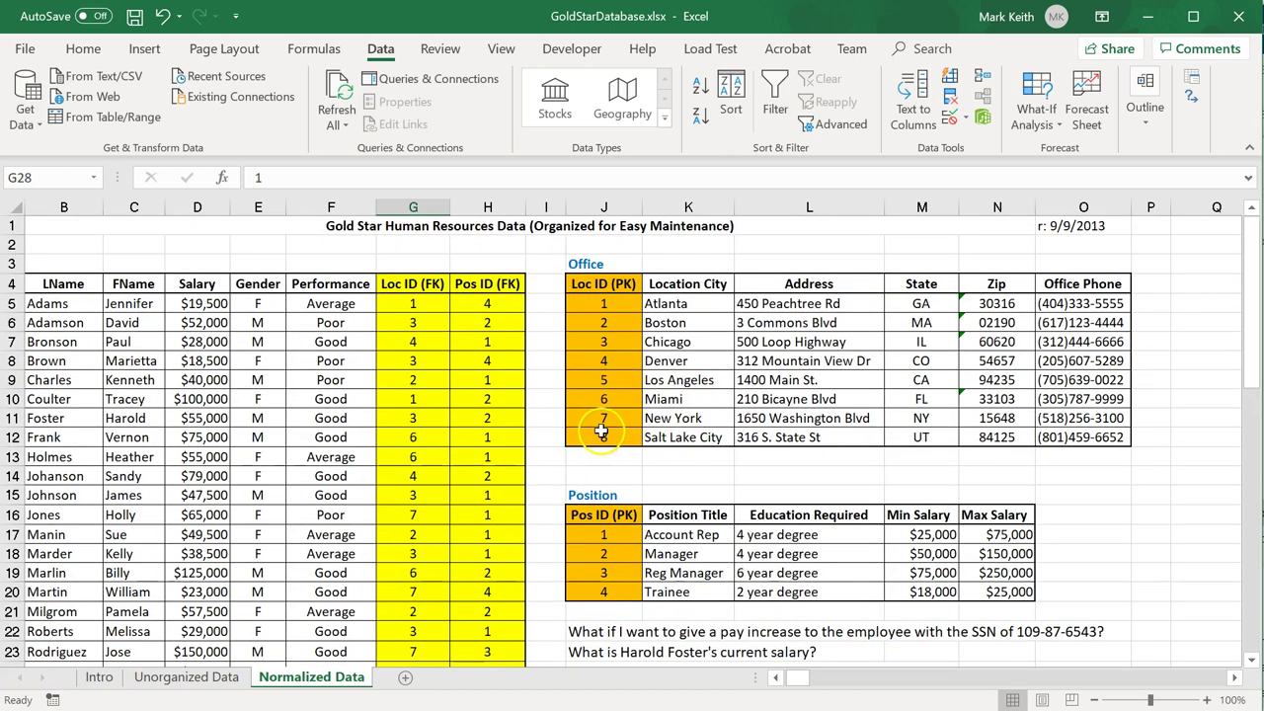
pyautogui.moveTo(604, 435); pyautogui.dragTo(1092, 435)
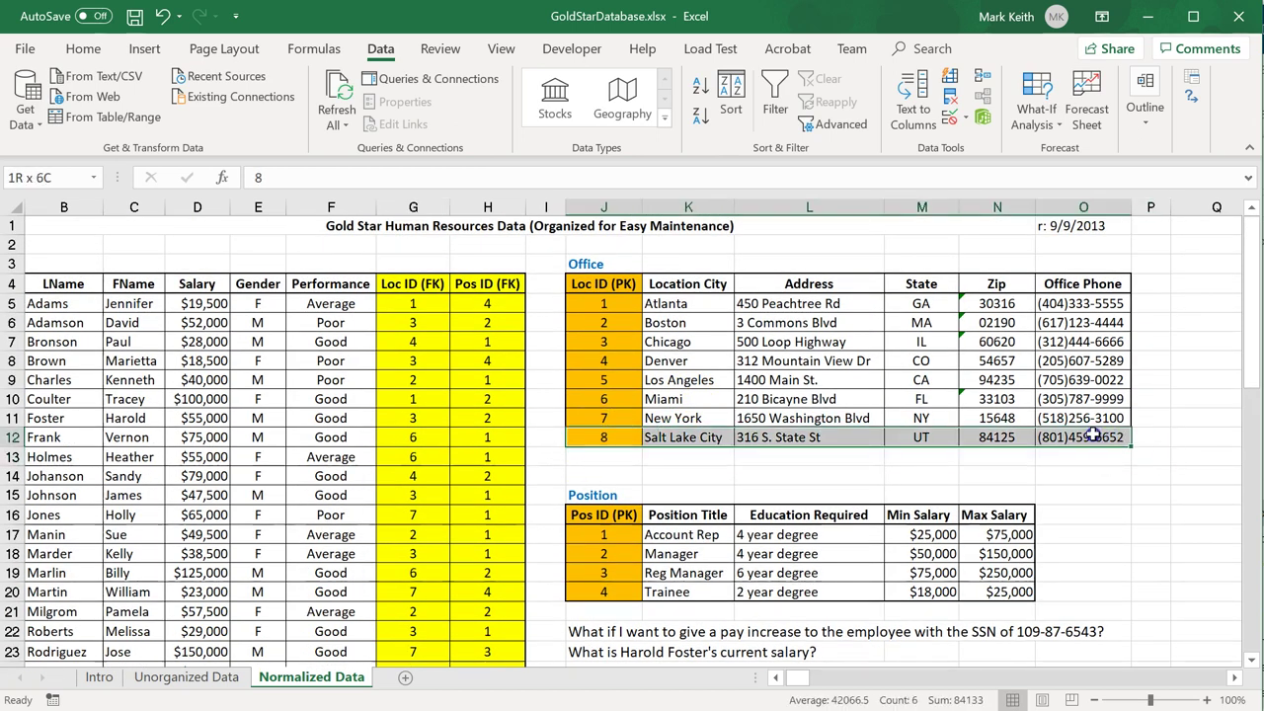
pyautogui.click(179, 683)
pyautogui.scroll(-3, 232, 582)
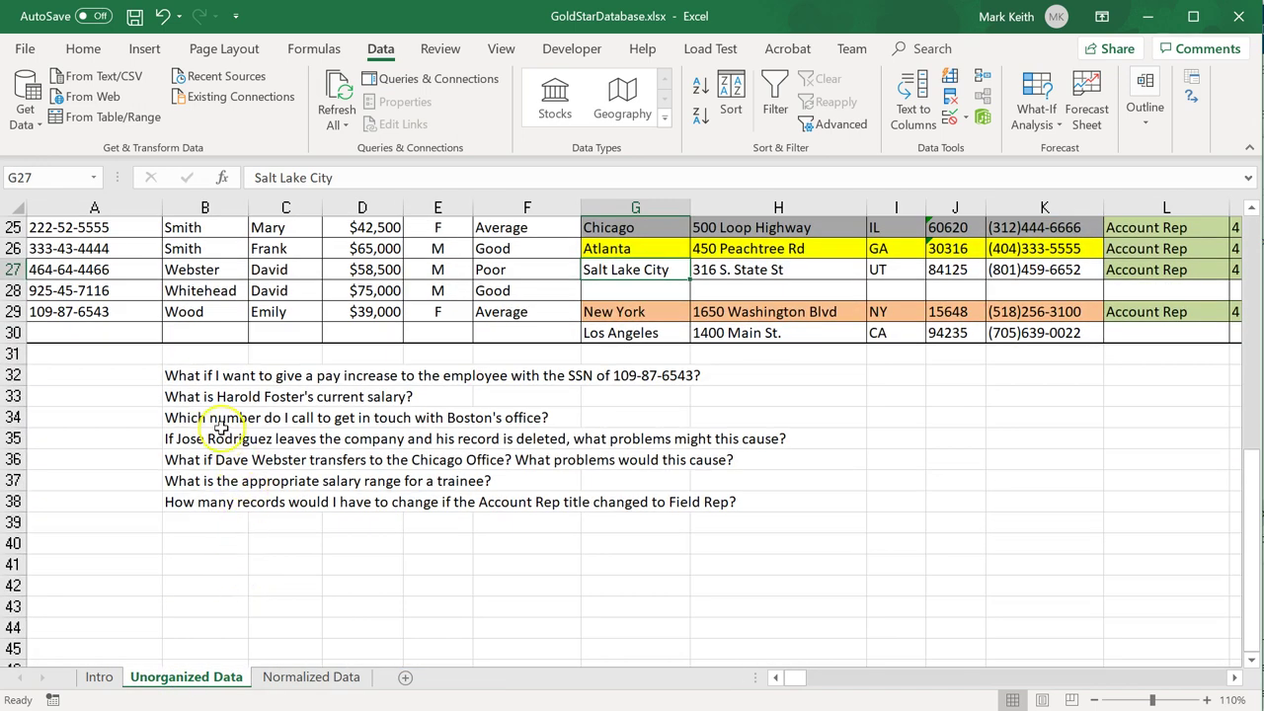
pyautogui.scroll(5, 218, 474)
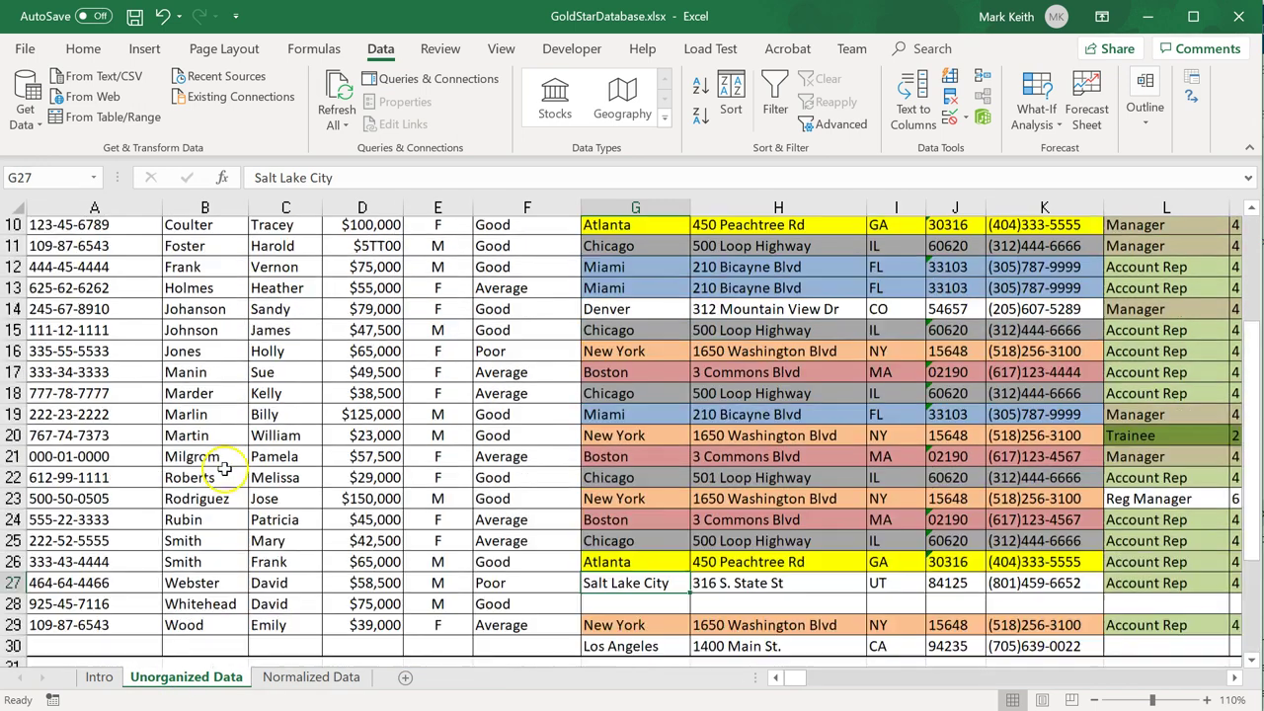
pyautogui.click(321, 681)
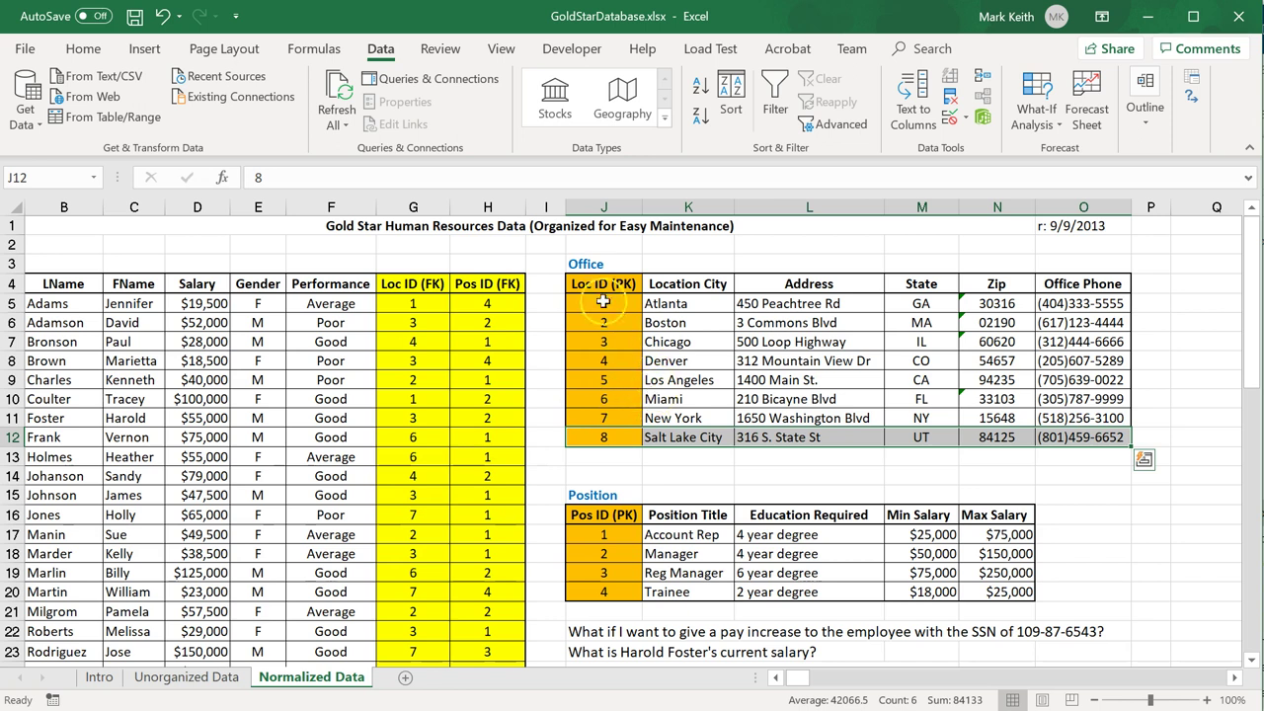
pyautogui.moveTo(600, 287); pyautogui.dragTo(598, 442)
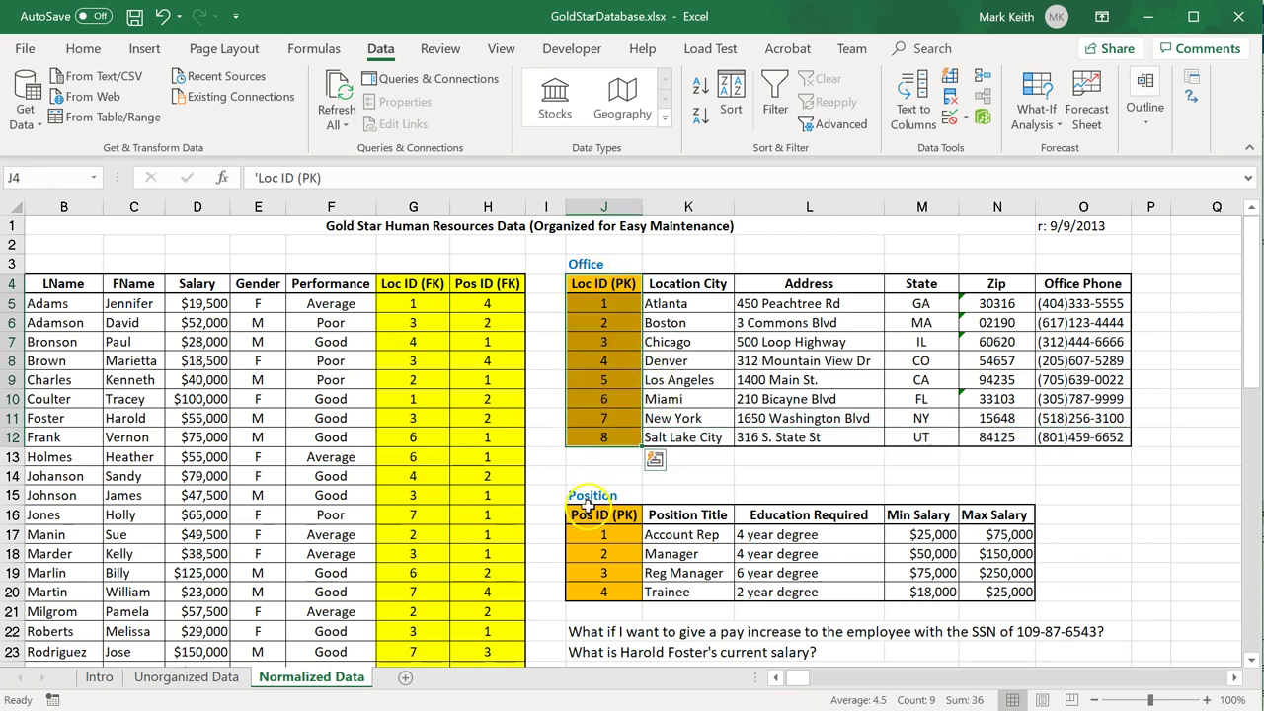
pyautogui.moveTo(598, 514); pyautogui.dragTo(595, 597)
pyautogui.moveTo(427, 284); pyautogui.dragTo(481, 635)
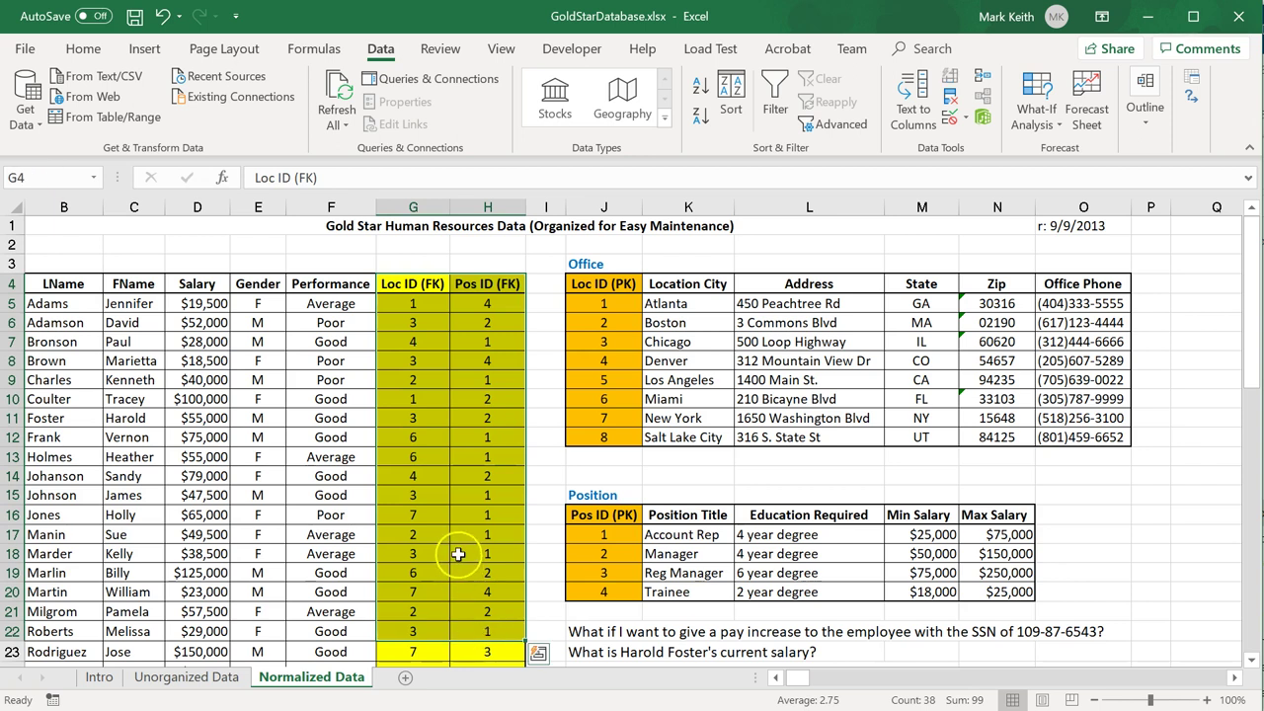